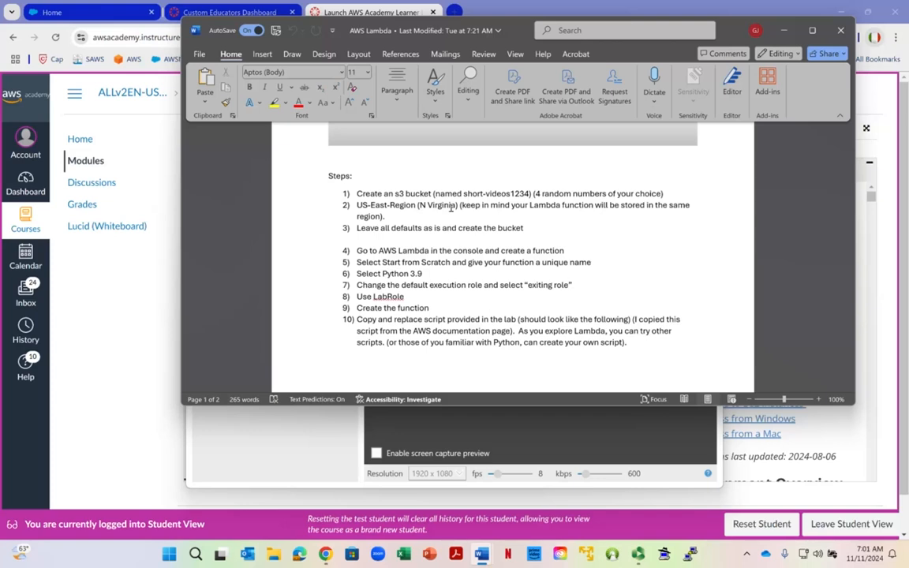
Correct the misspelled "exiting role" to "existing role" in step 7 of the AWS Lambda instructions
left_click(537, 287)
type("s")
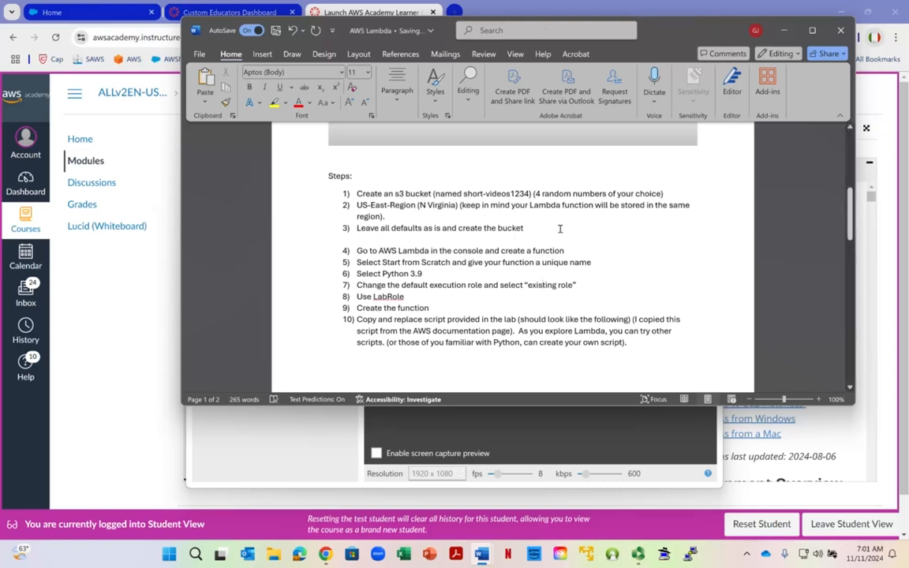
scroll(376, 304, "down", 2)
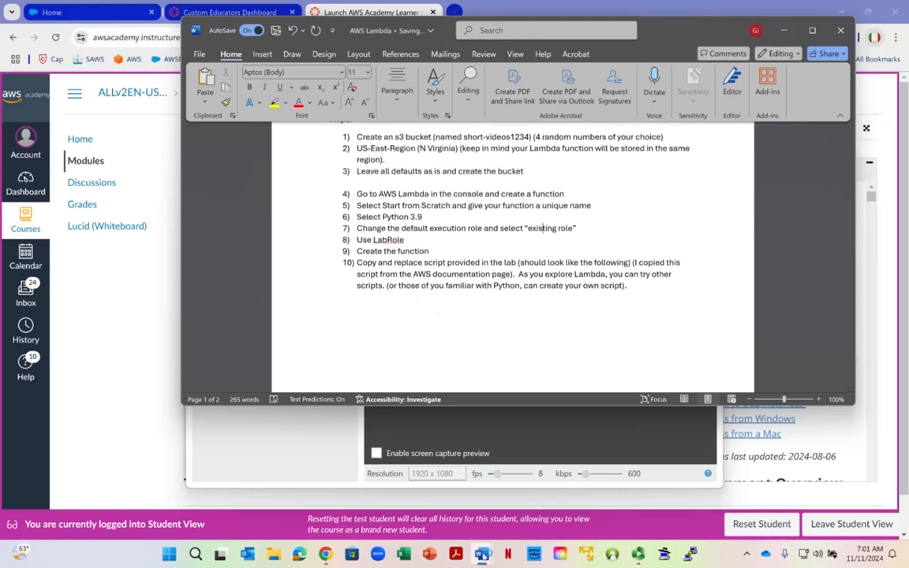
View the Lambda function script document, then read through the remaining lab steps in the AWS Lambda instructions
mouse_move(483, 556)
left_click(545, 485)
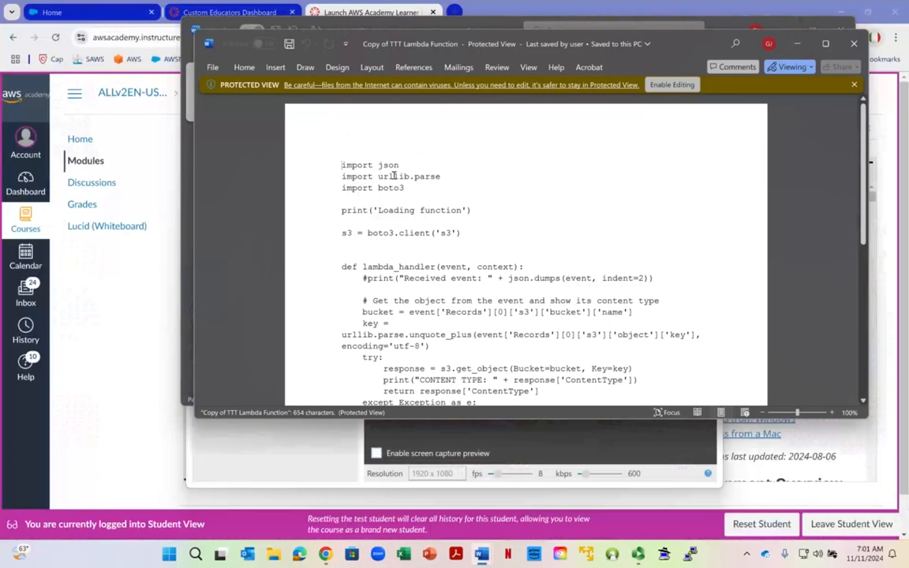
left_click(803, 47)
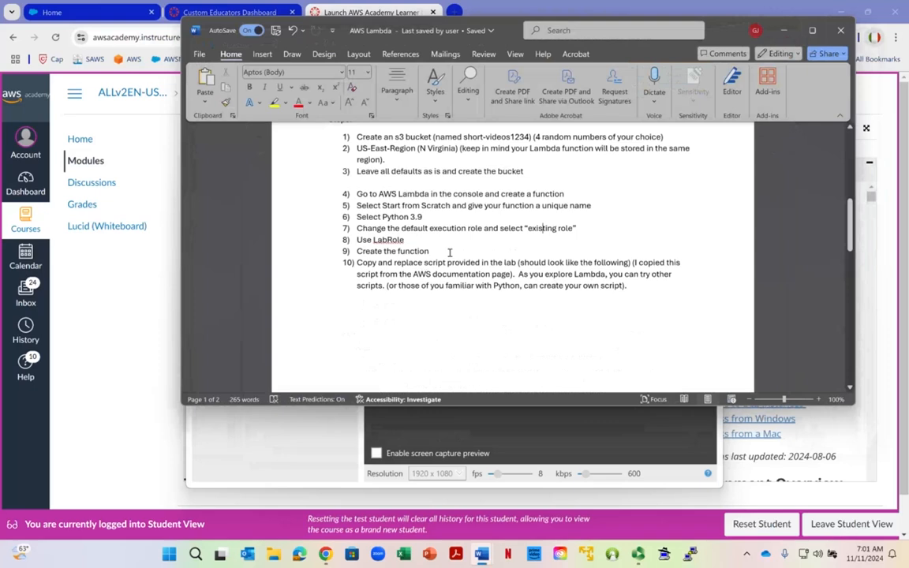
scroll(440, 290, "down", 6)
scroll(439, 290, "down", 3)
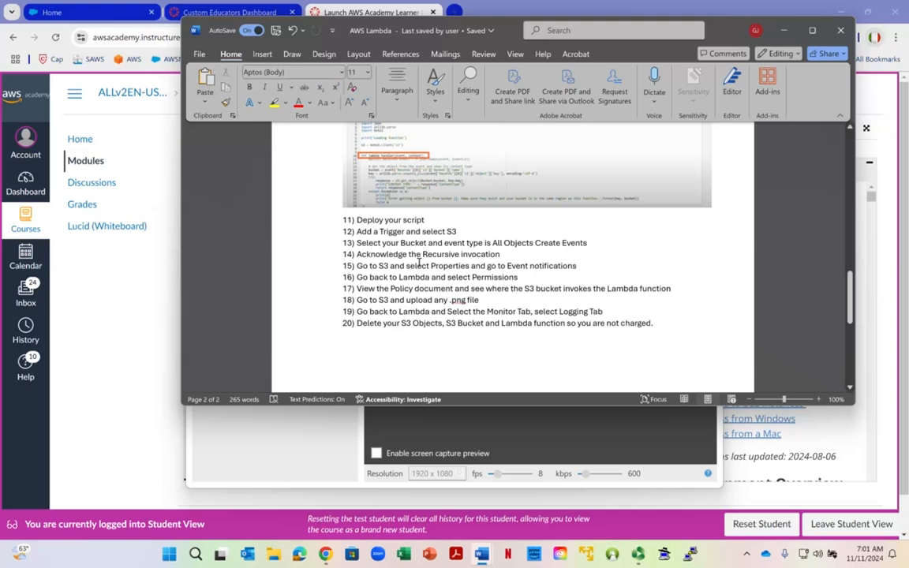
scroll(432, 340, "up", 10)
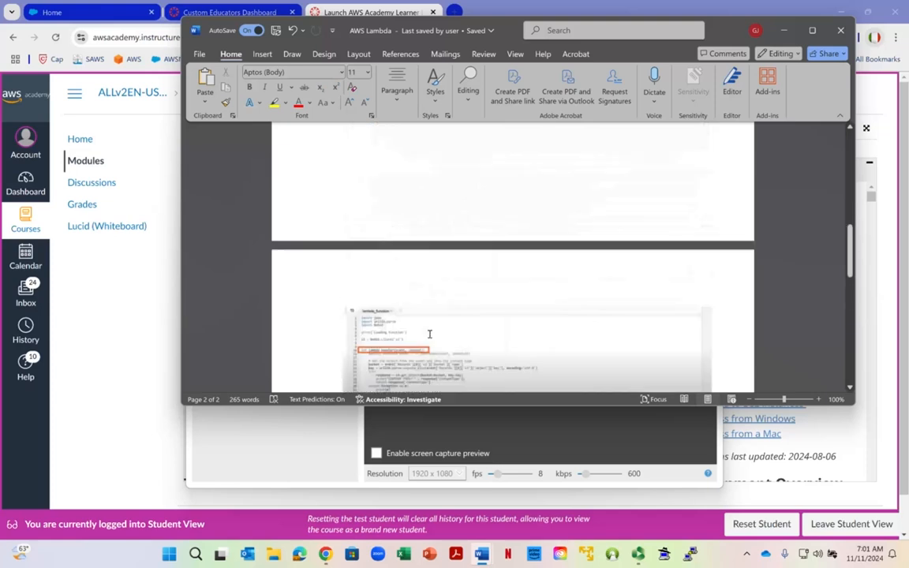
scroll(445, 360, "up", 2)
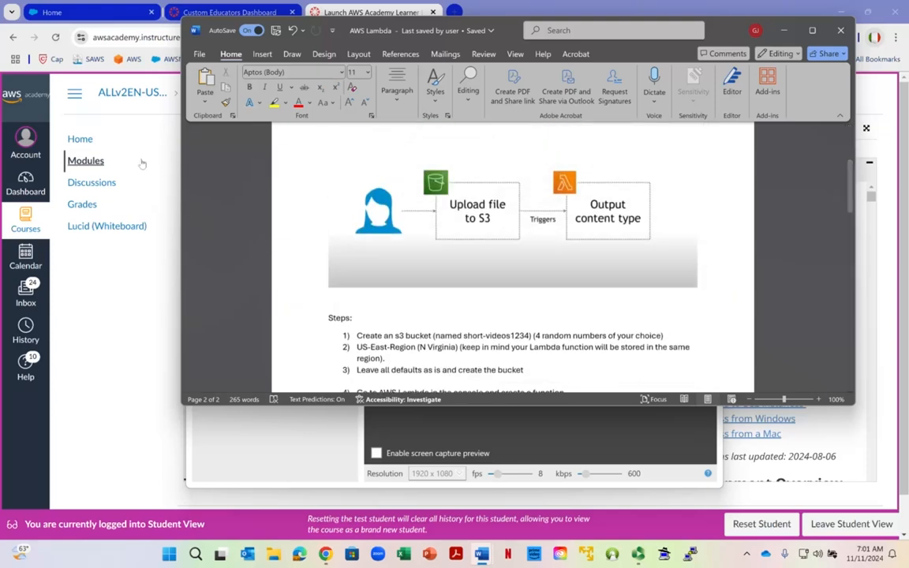
Switch to the Learner Lab in the browser, launch the AWS console and open the S3 service
left_click(157, 117)
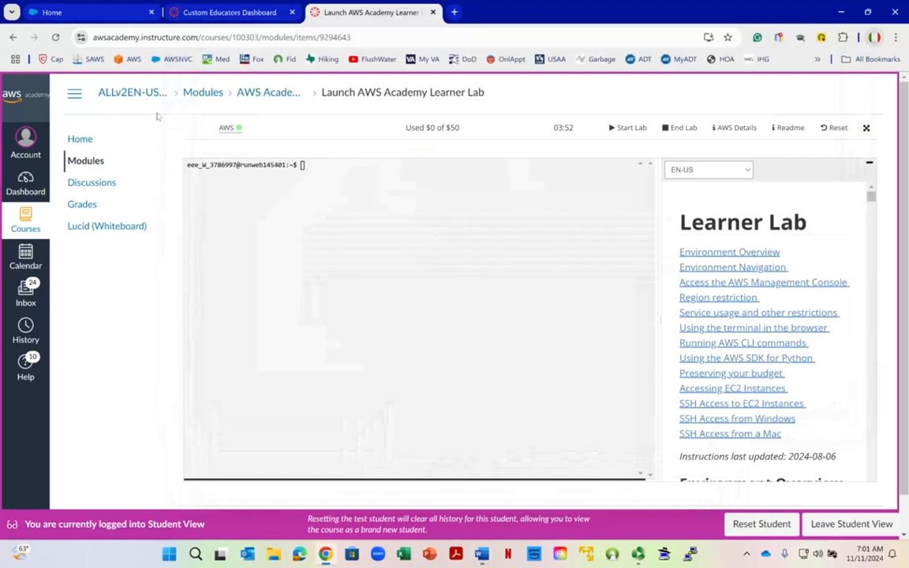
left_click(229, 128)
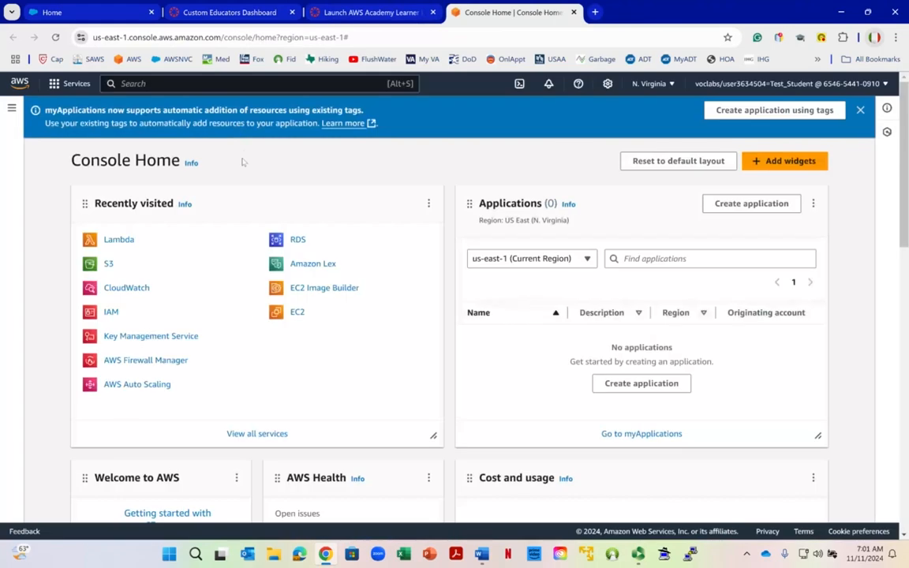
left_click(111, 265)
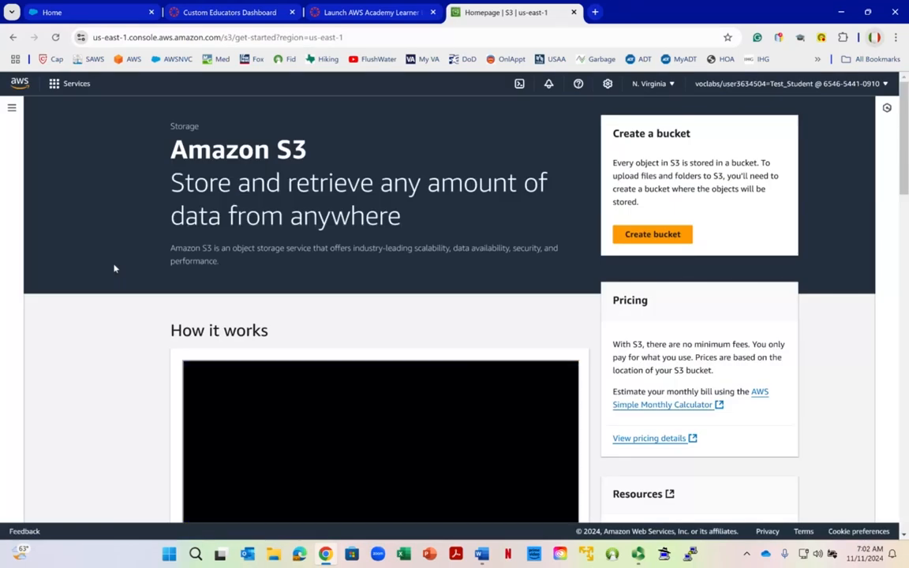
Start creating a general purpose S3 bucket and name it grillo-lambda-lab1
left_click(649, 237)
scroll(187, 278, "down", 3)
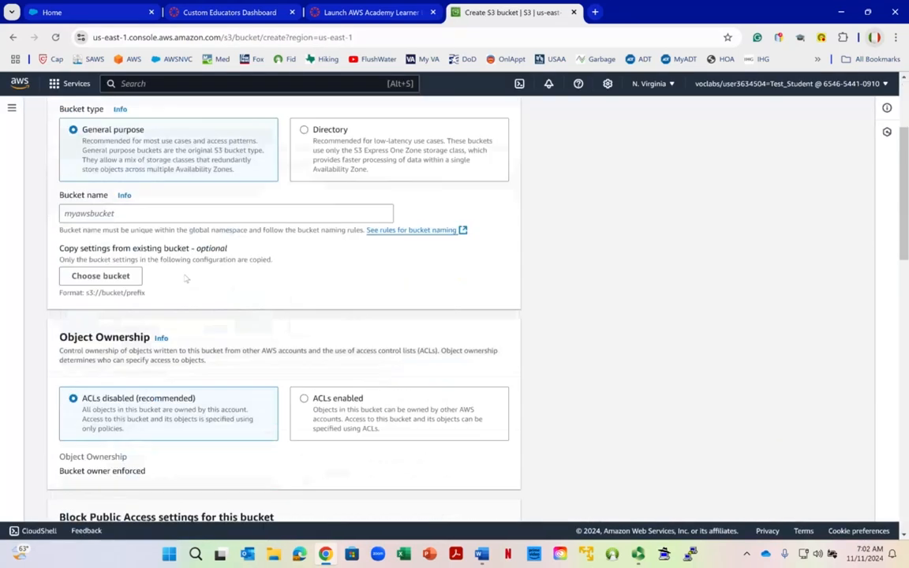
left_click(170, 198)
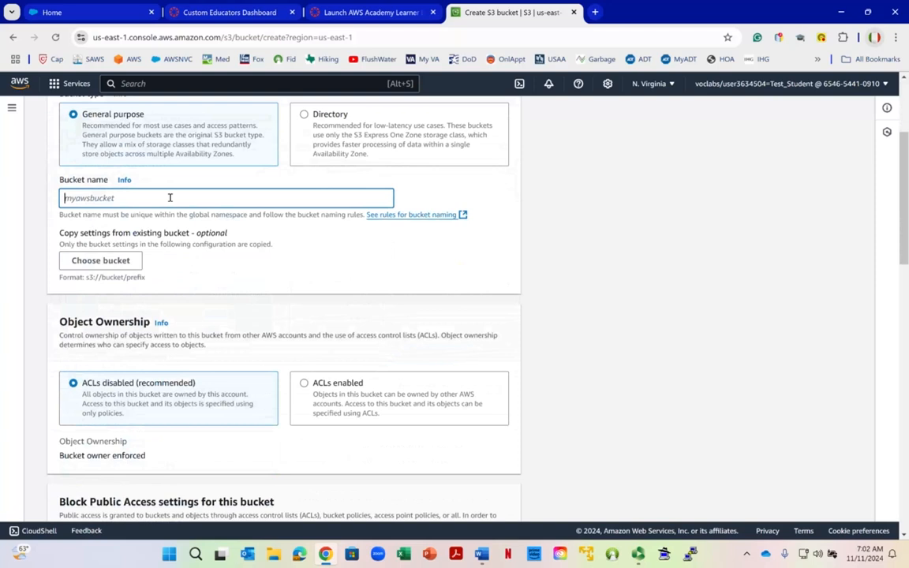
type("grillo")
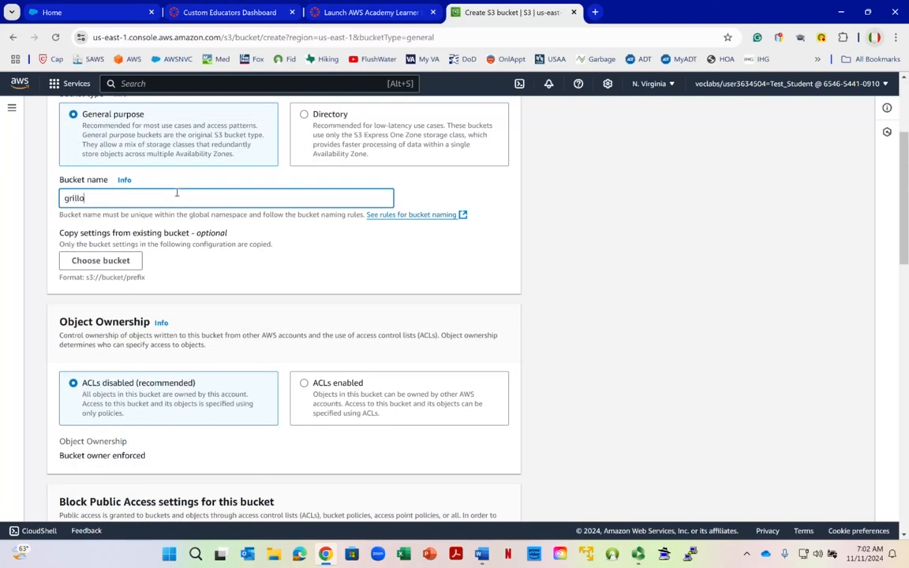
type("0-")
type("-lambda")
type("-la")
type("b")
type("1")
Keep all default ownership, public access, versioning and encryption settings and create the bucket
scroll(179, 198, "down", 2)
scroll(165, 170, "down", 3)
scroll(118, 148, "down", 2)
scroll(107, 178, "down", 3)
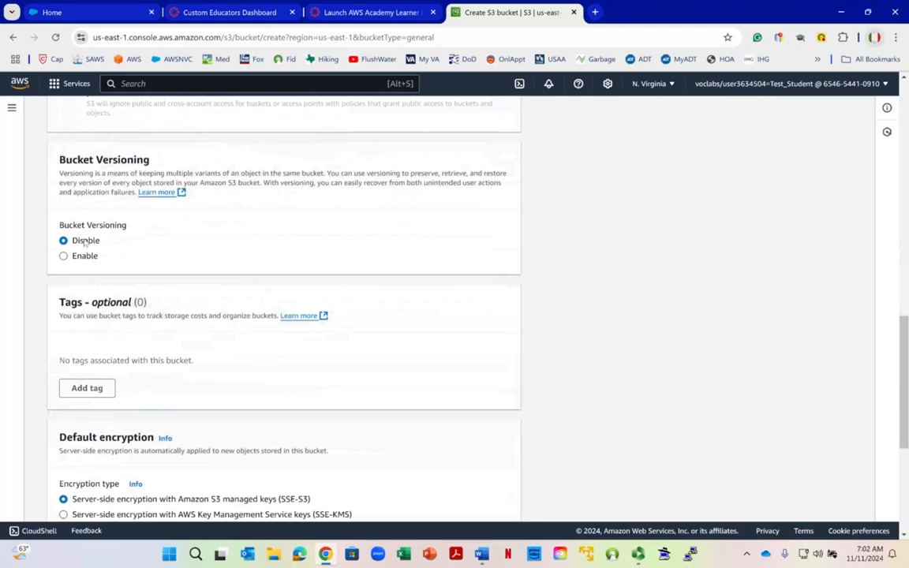
scroll(85, 241, "down", 3)
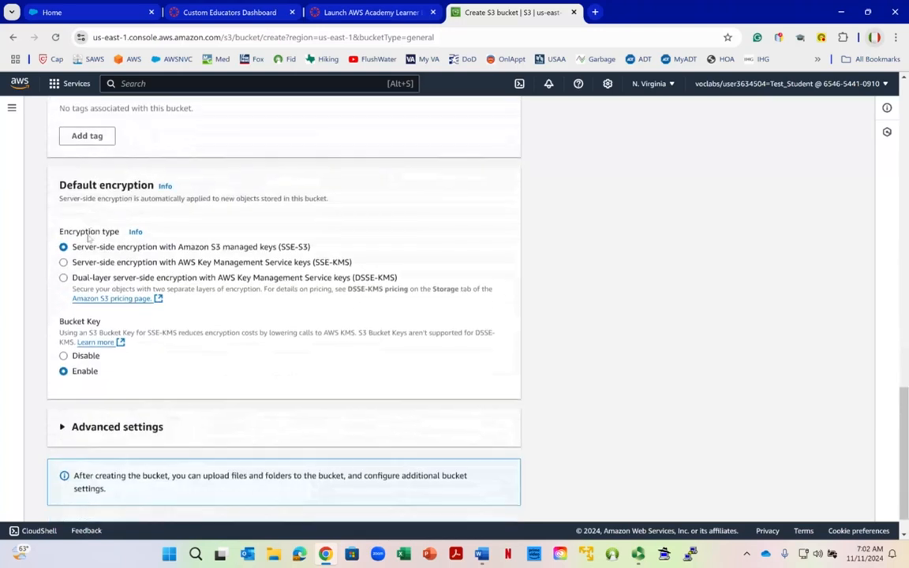
scroll(88, 238, "down", 1)
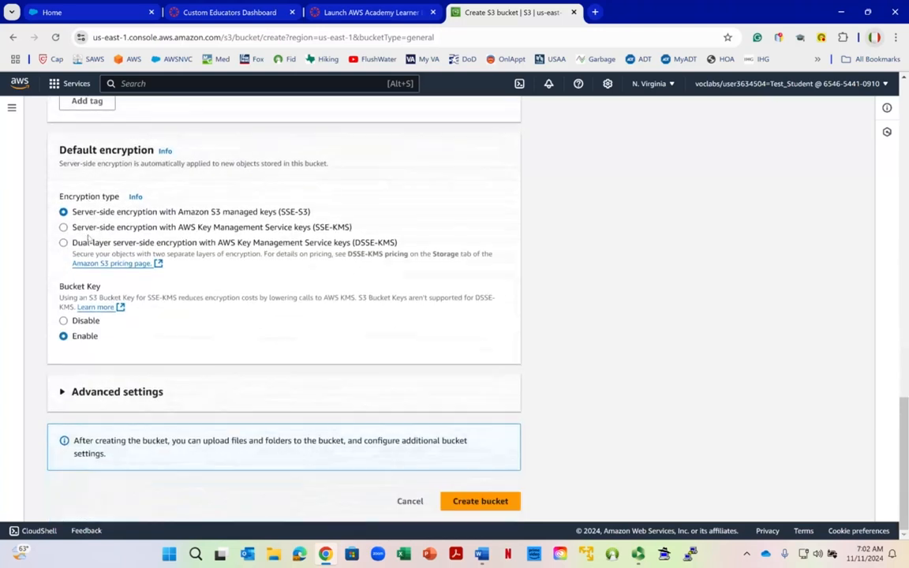
left_click(486, 507)
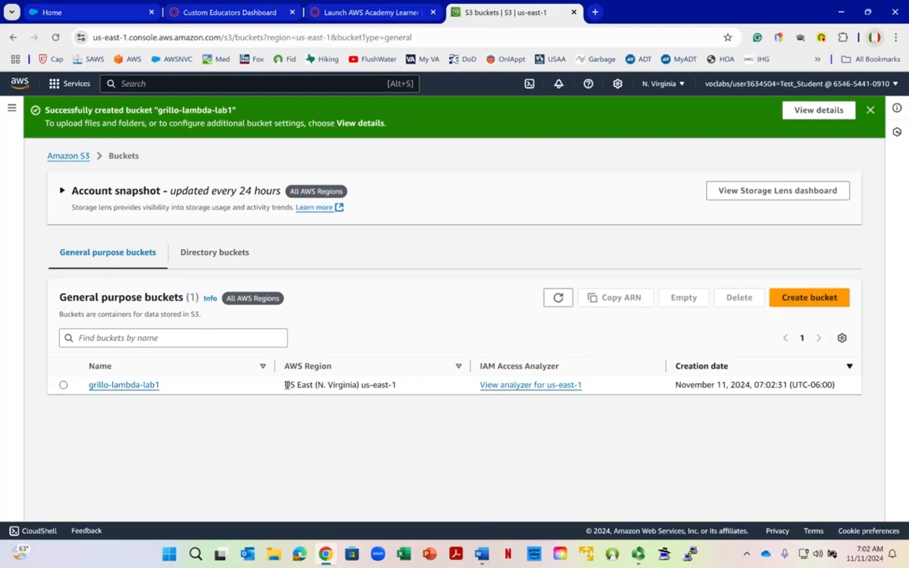
Compare the new bucket's AWS Region with the region selected for the console
left_click_drag(284, 384, 407, 387)
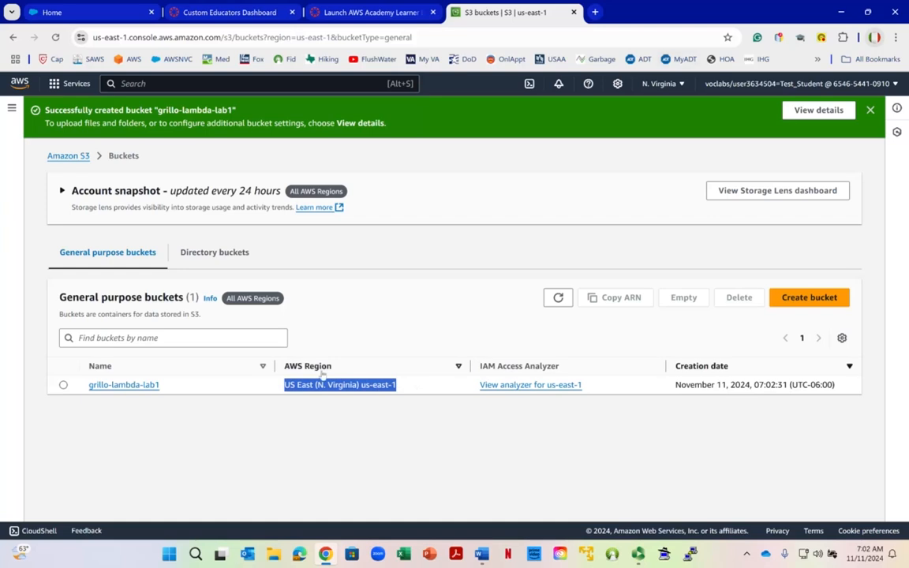
left_click(657, 83)
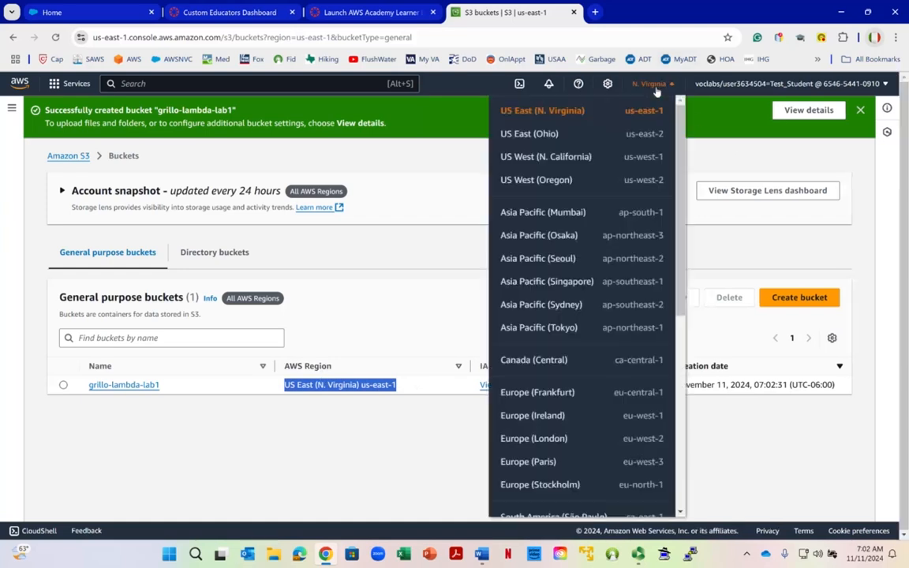
left_click(453, 256)
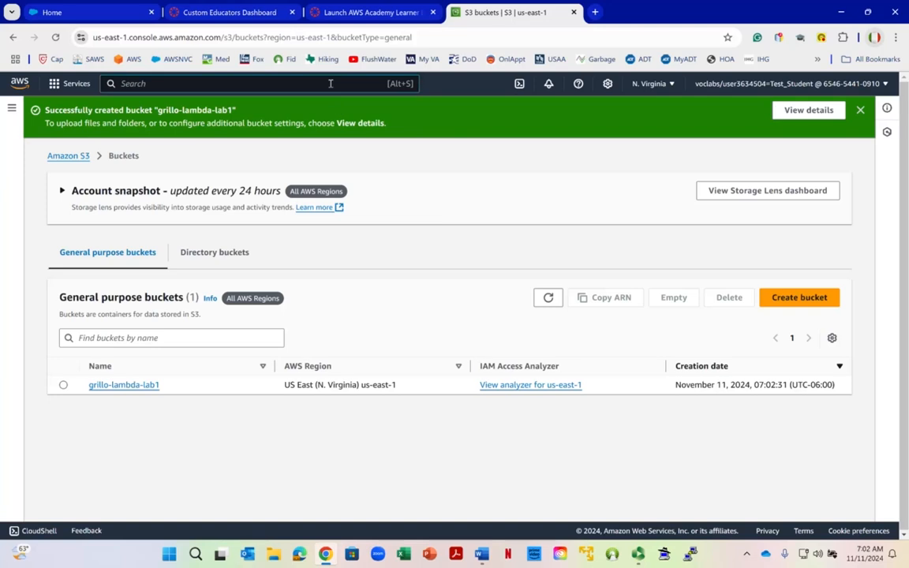
Search the console for lambda and open the Lambda service
type("lambda")
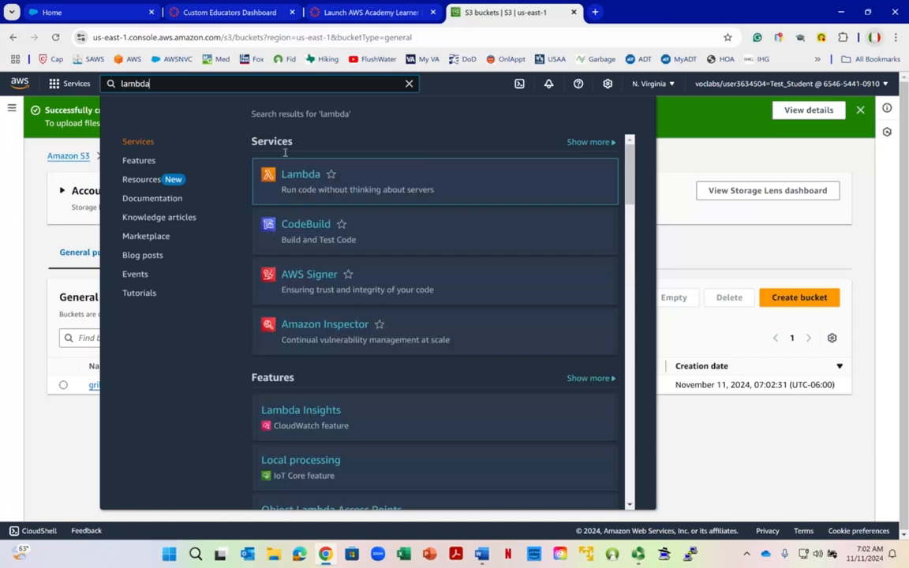
left_click(301, 176)
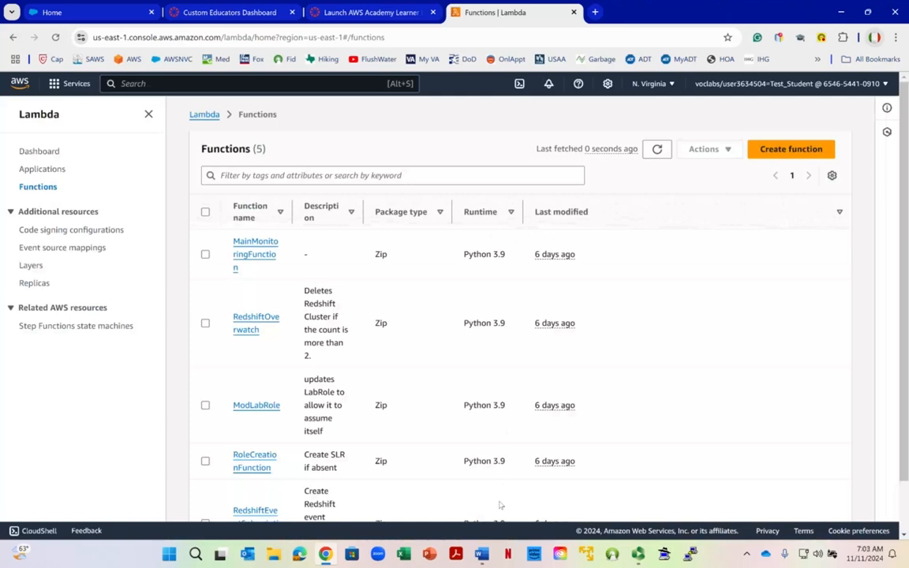
Check the function creation steps in the Word instructions, then review the existing Lambda functions in the console
mouse_move(482, 555)
left_click(385, 461)
scroll(369, 280, "down", 5)
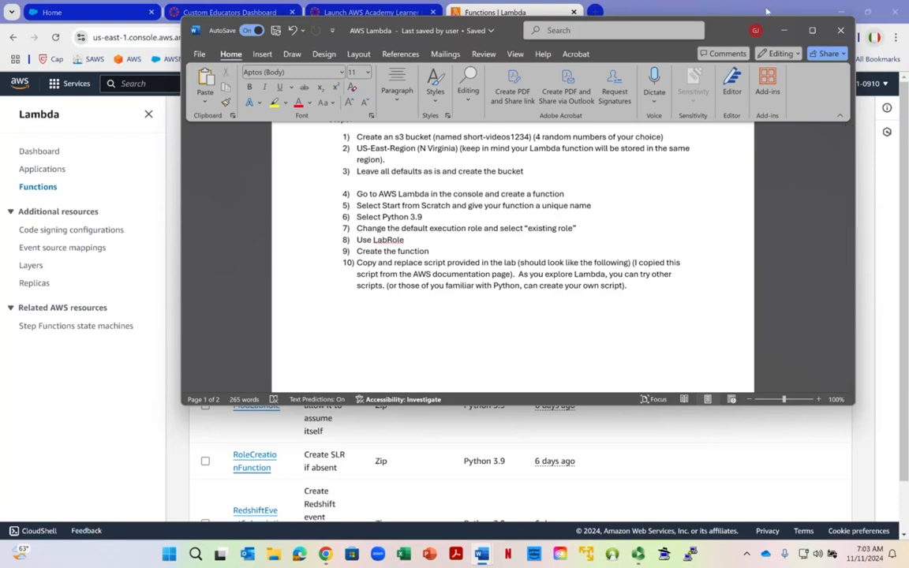
left_click(783, 31)
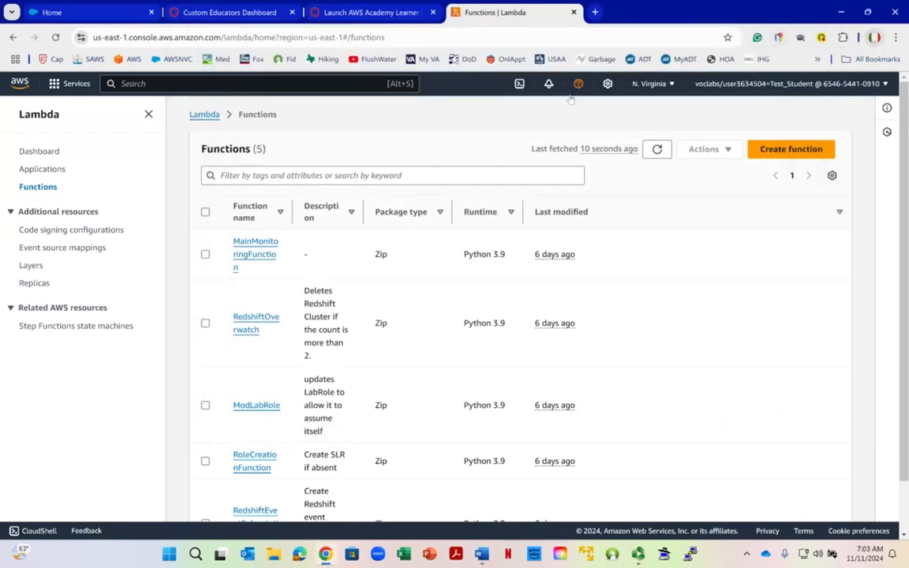
scroll(497, 284, "down", 2)
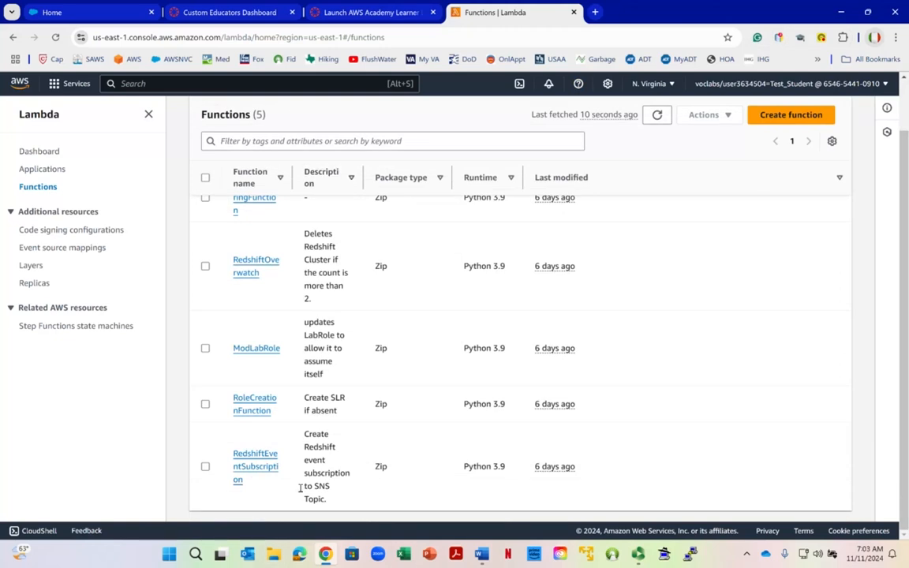
scroll(669, 325, "up", 2)
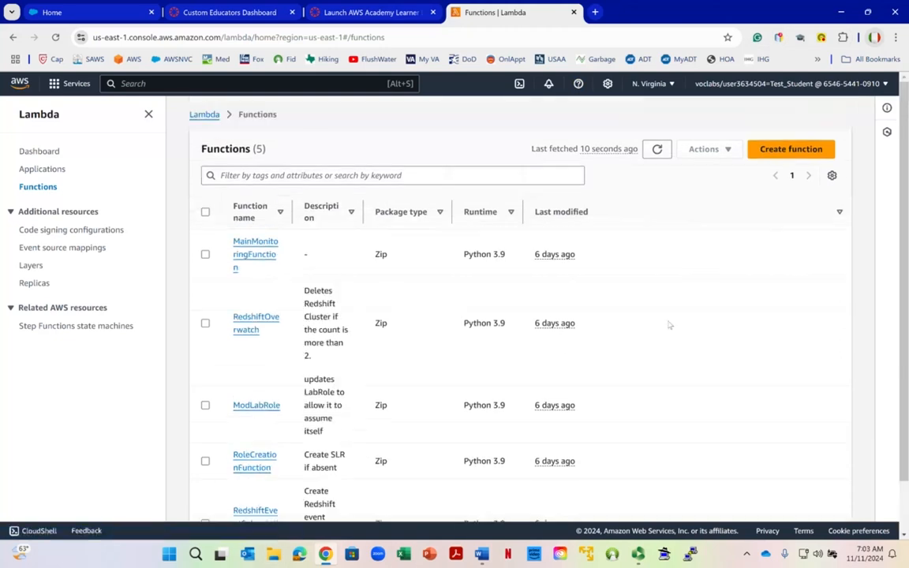
Start a new Lambda function authored from scratch and name it grillo-lambda-function1
left_click(778, 151)
left_click(236, 328)
type("grill")
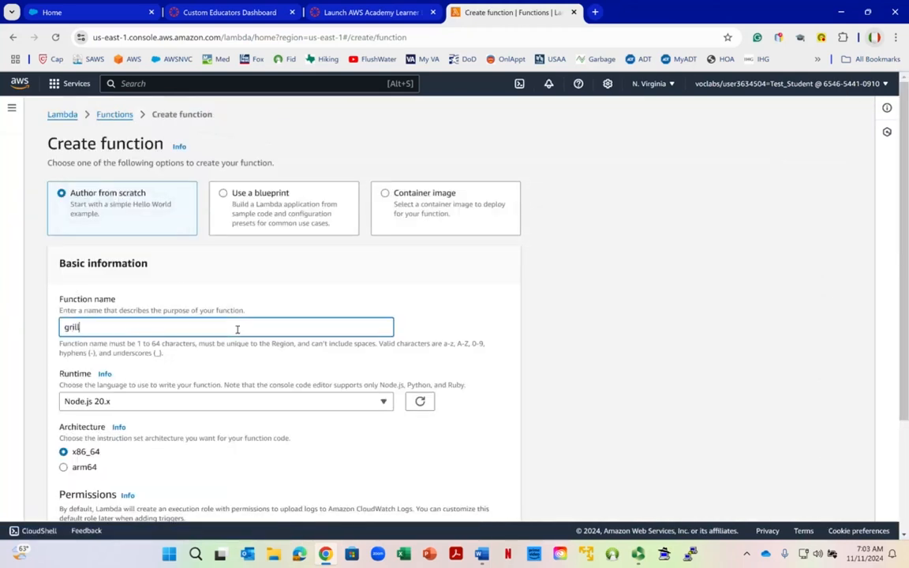
type("o-lambda-function1")
Set the function's runtime to Python 3.9
scroll(168, 278, "down", 2)
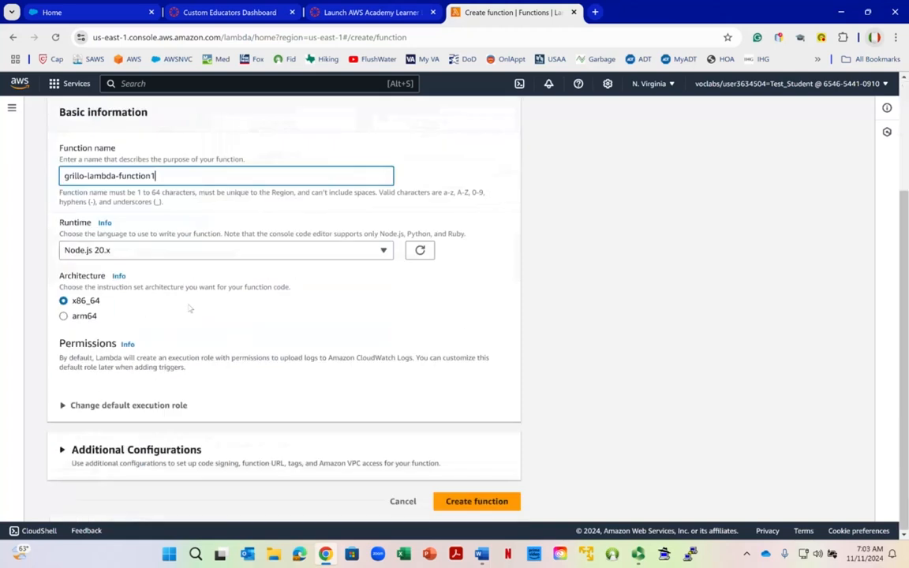
left_click(149, 249)
scroll(142, 320, "down", 2)
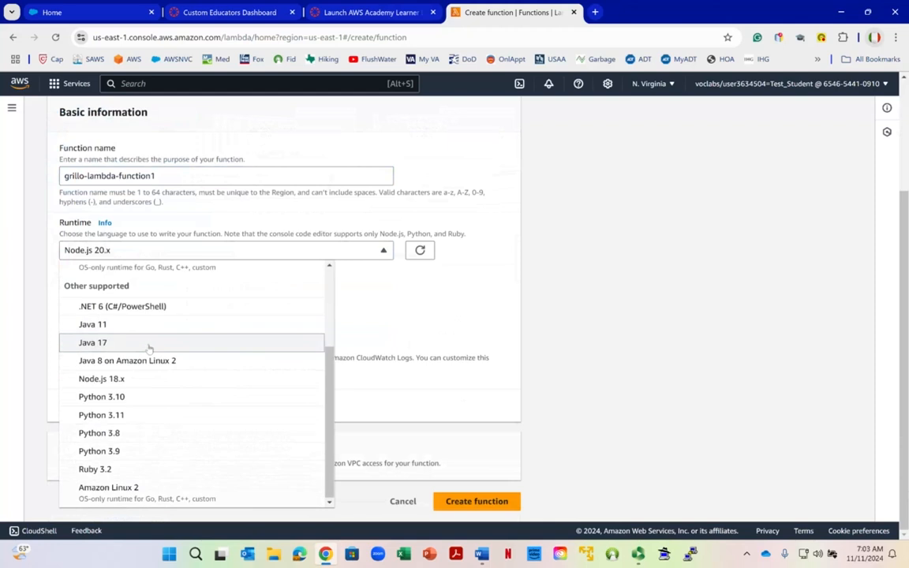
left_click(132, 451)
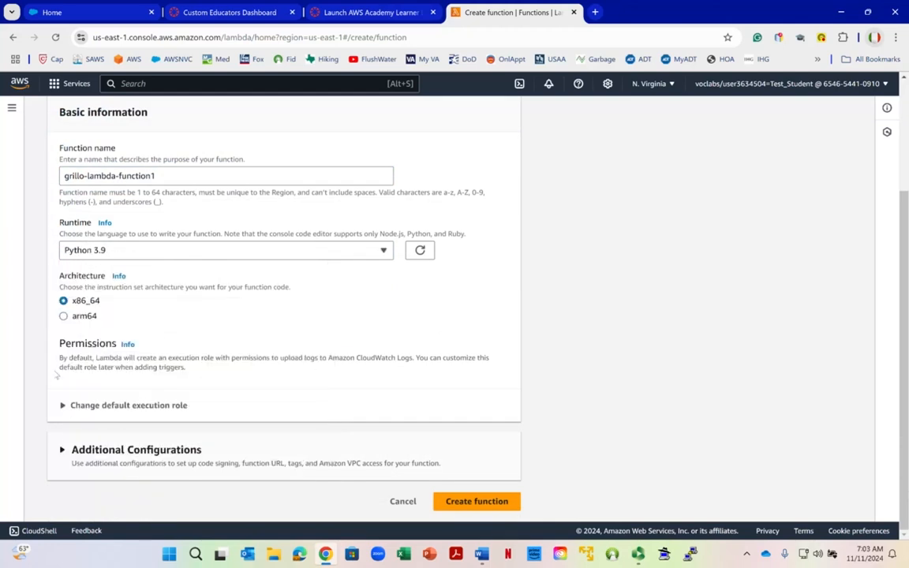
Change the default execution role to use the existing role LabRole
left_click(126, 405)
scroll(166, 376, "down", 3)
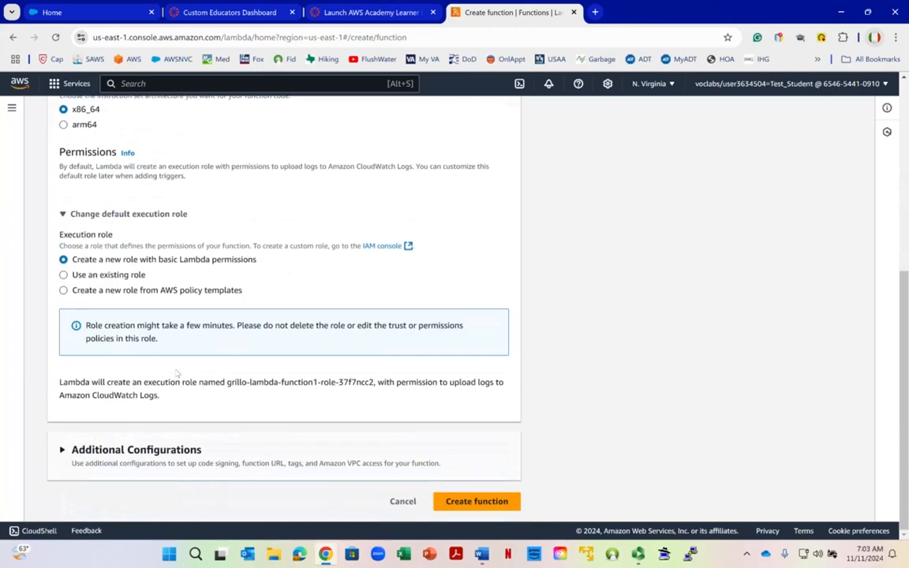
left_click(88, 275)
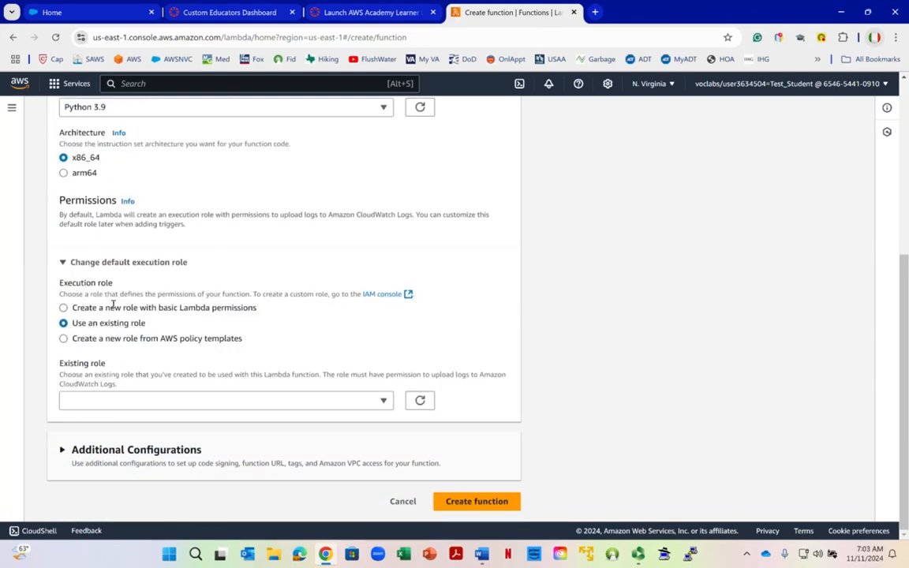
left_click(113, 401)
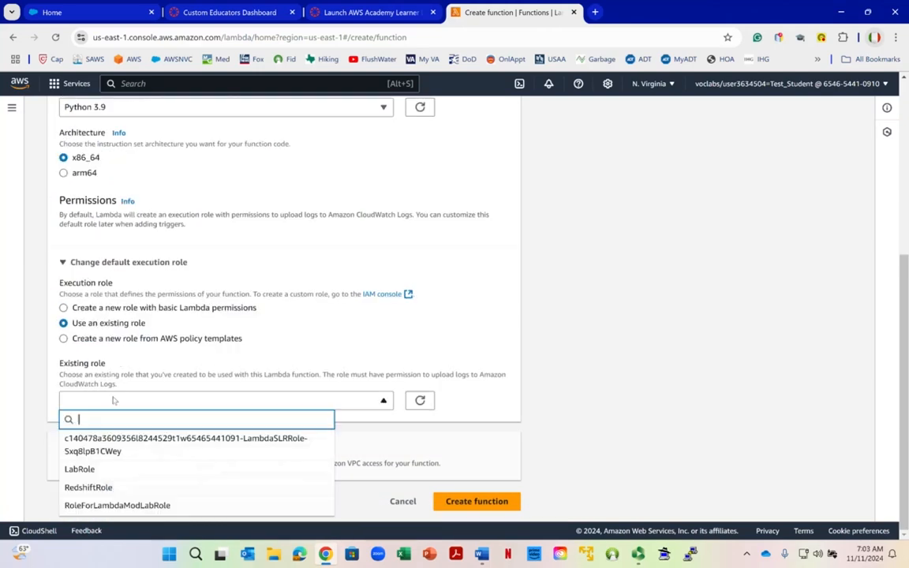
left_click(86, 468)
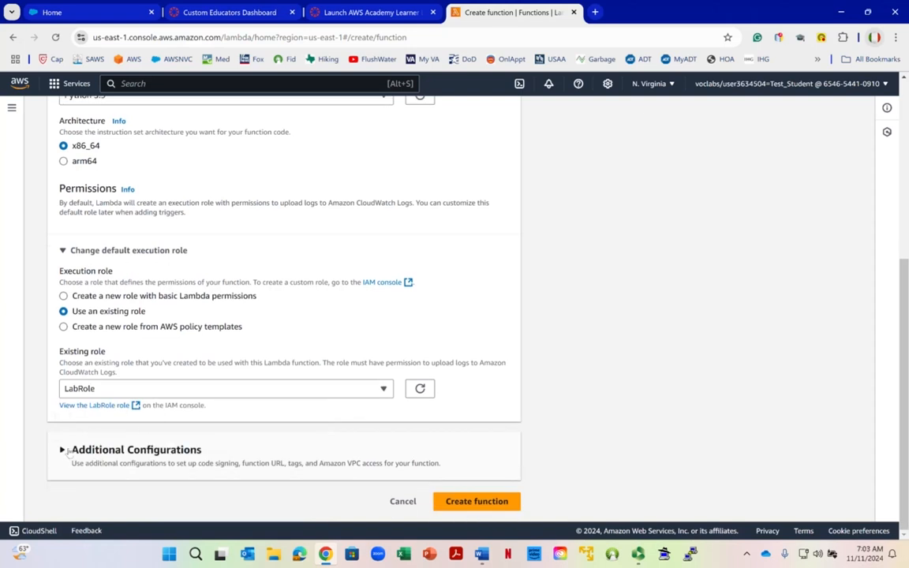
Expand the function's additional configurations and review the code signing, encryption, URL, tags and VPC options
left_click(69, 452)
scroll(140, 426, "down", 2)
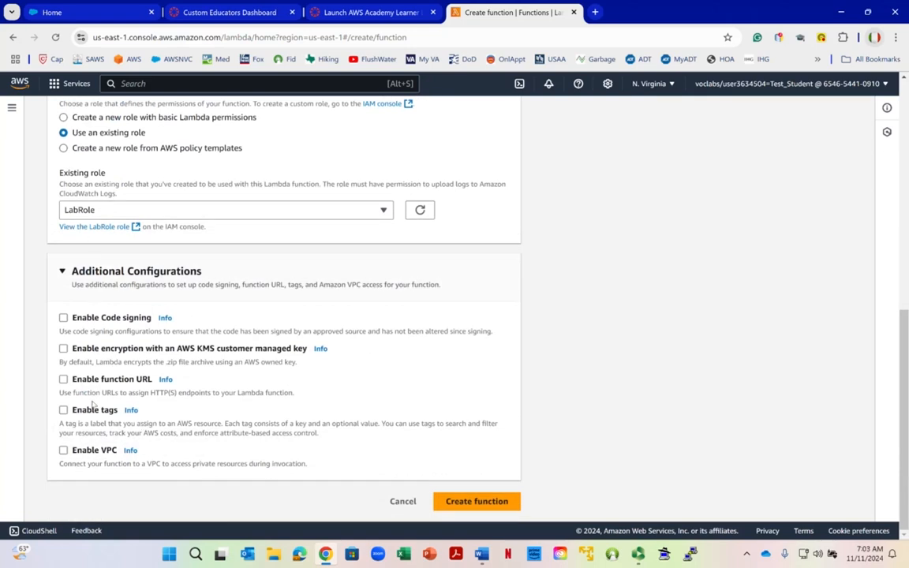
Create the Lambda function with the configured settings and bring up its code source
left_click(485, 508)
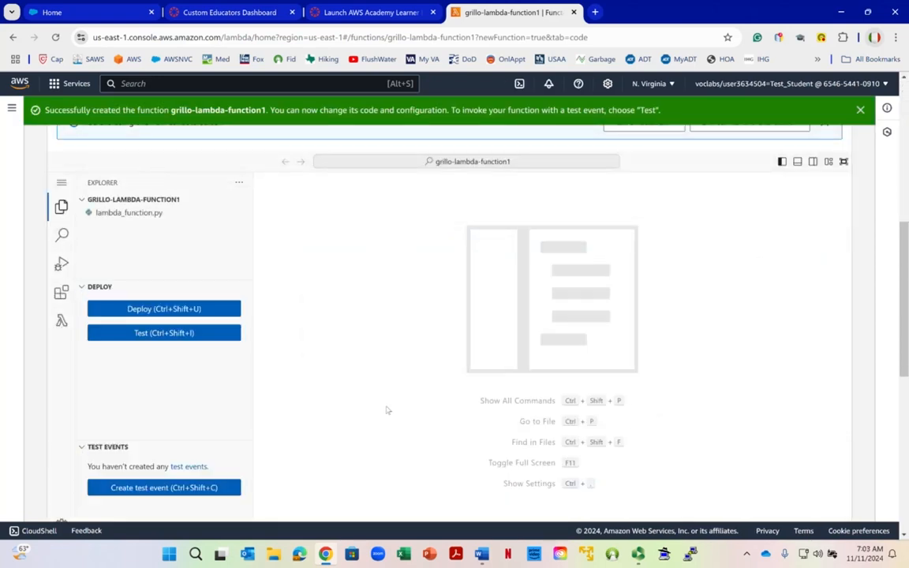
scroll(398, 422, "up", 4)
scroll(381, 345, "down", 3)
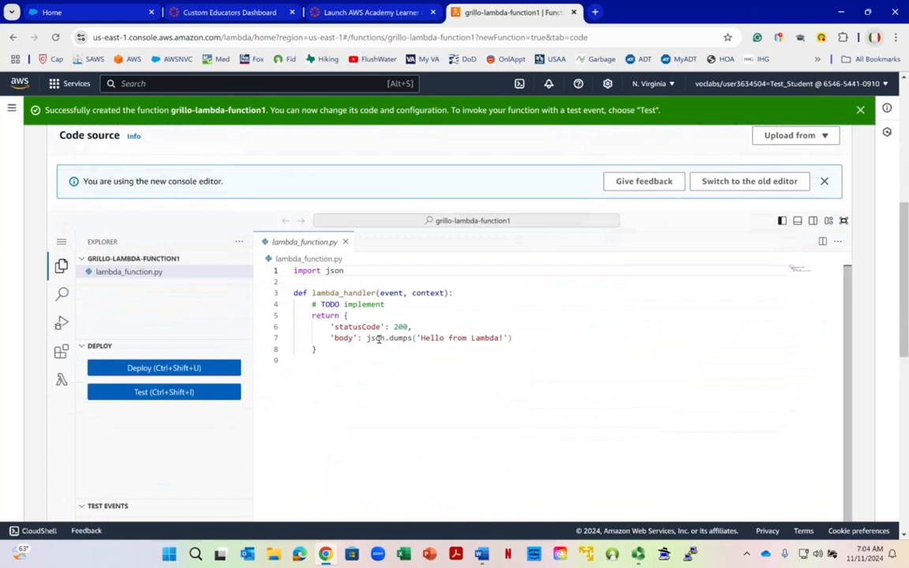
Delete all of the default code in lambda_function.py
left_click(325, 360)
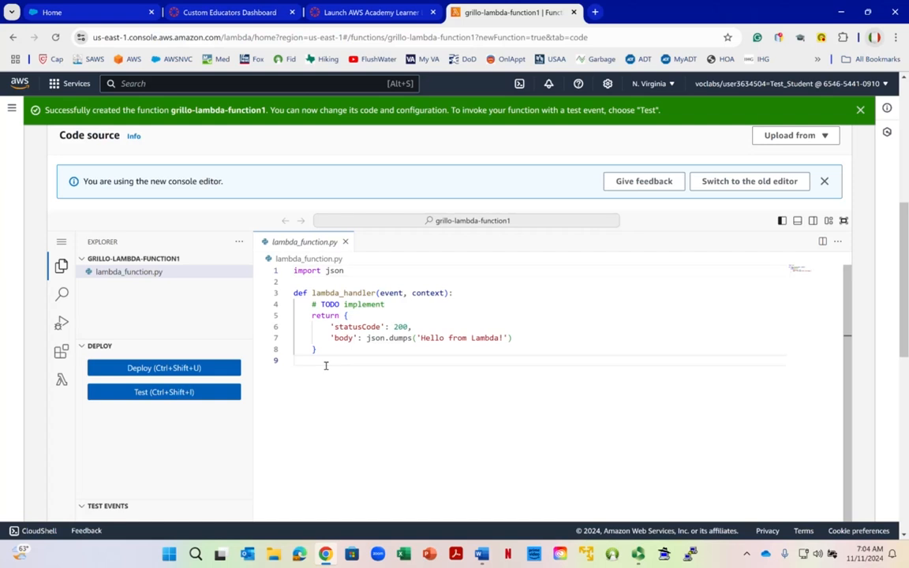
left_click_drag(325, 362, 285, 269)
key("BackSpace")
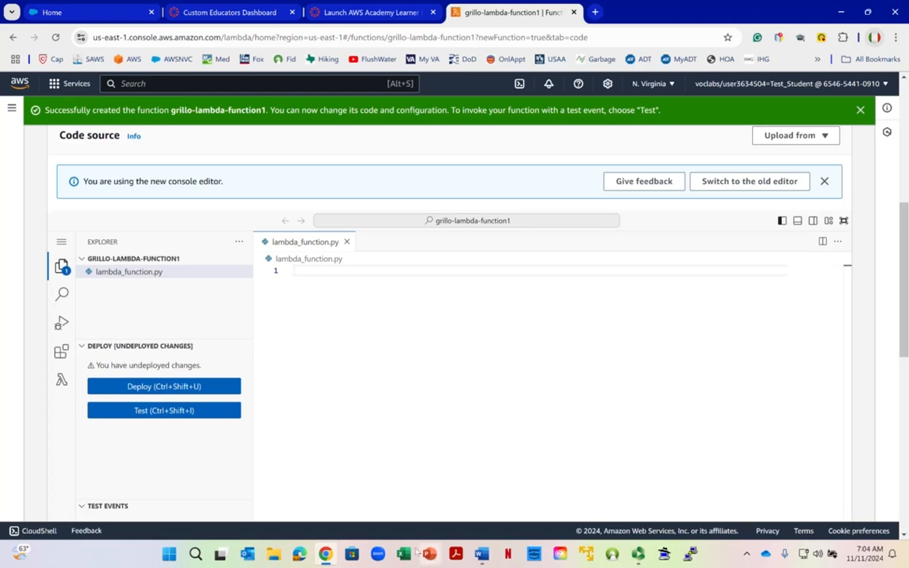
Switch to the AWS Lambda document in Word and read the lab steps on replacing and deploying the script
mouse_move(481, 554)
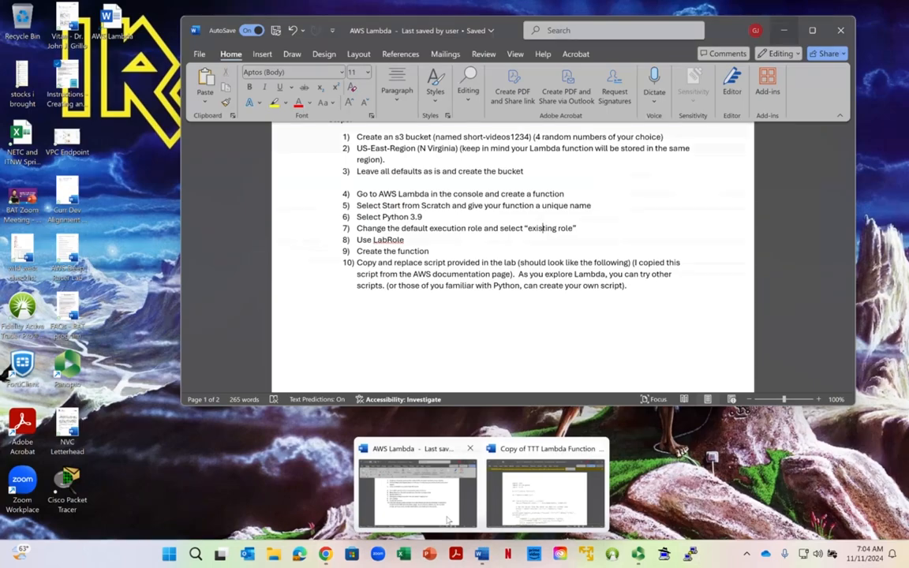
left_click(451, 510)
scroll(442, 224, "down", 2)
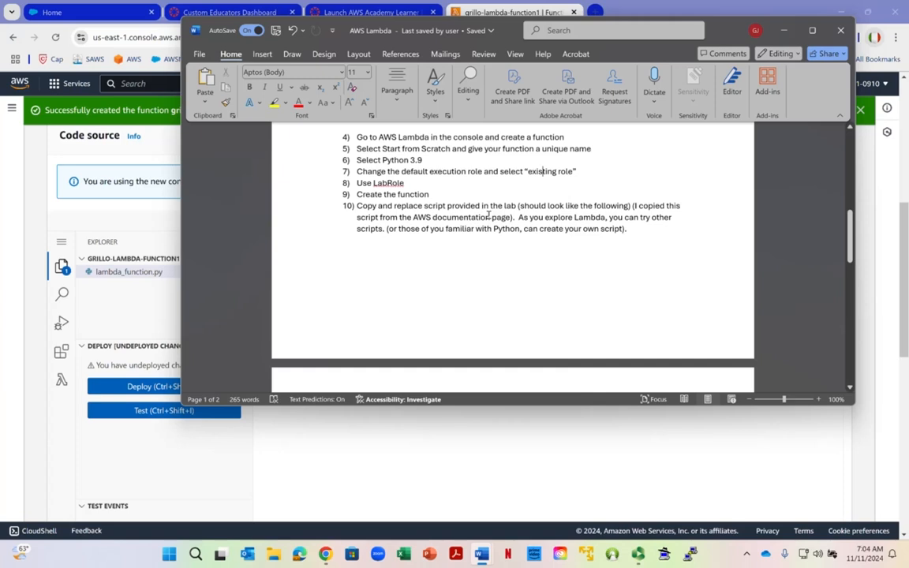
scroll(489, 215, "down", 2)
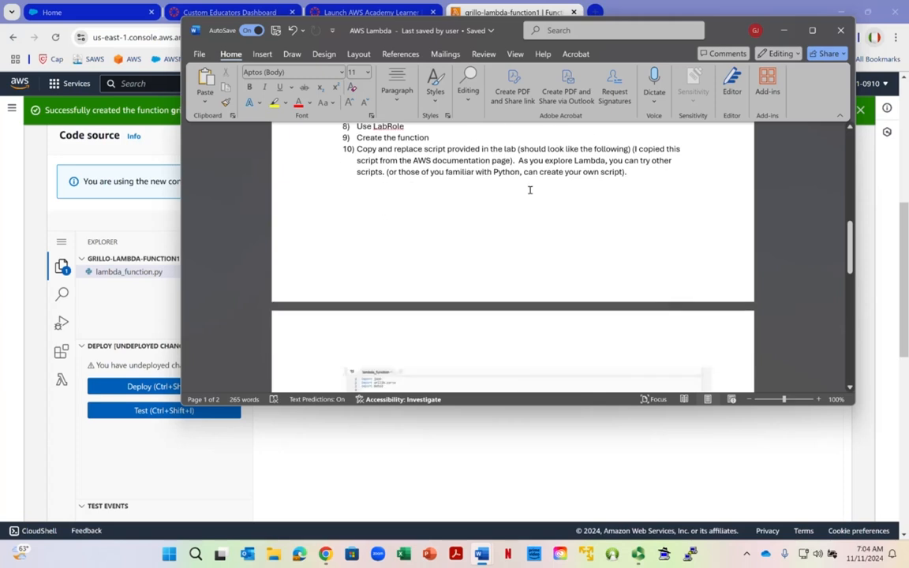
scroll(516, 206, "down", 2)
scroll(519, 217, "down", 8)
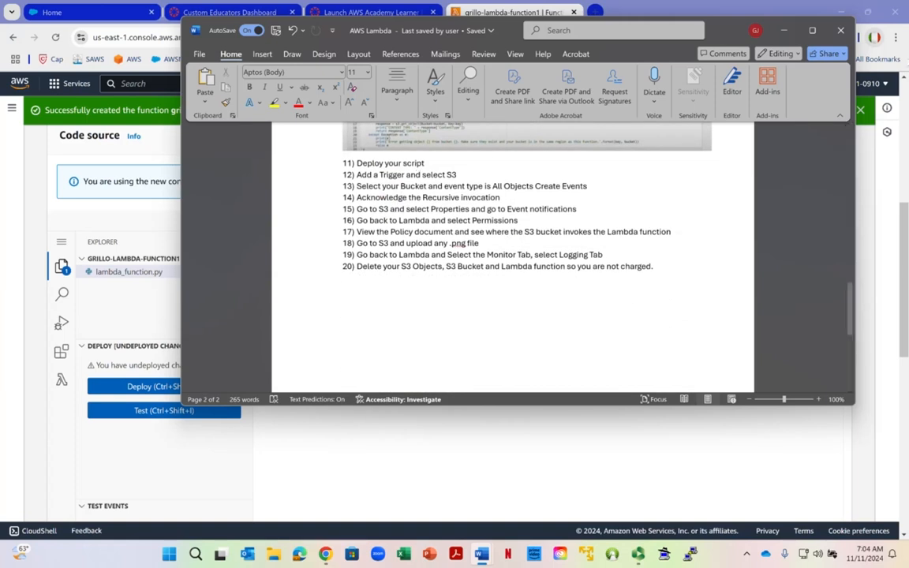
left_click(784, 30)
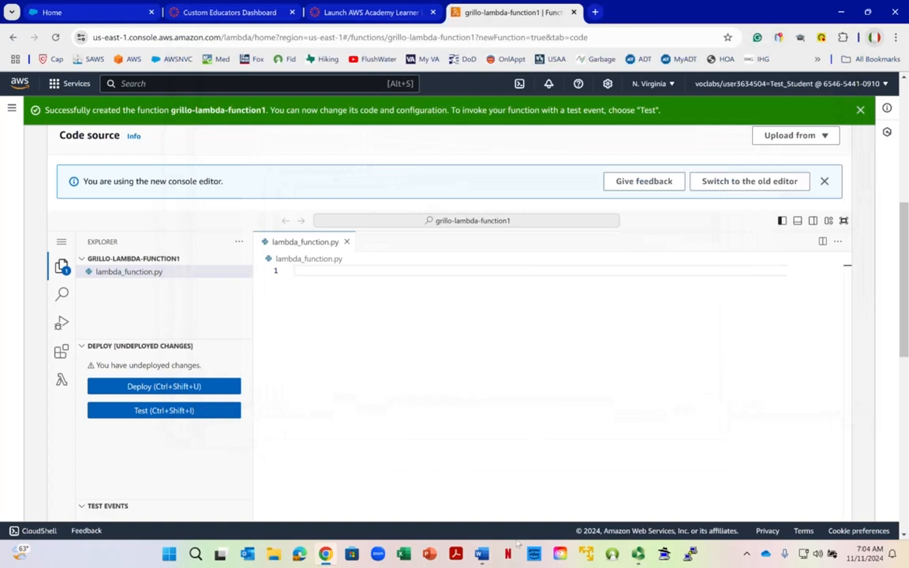
Copy the entire Python script from the Copy of TTT Lambda Function document in Word
left_click(481, 554)
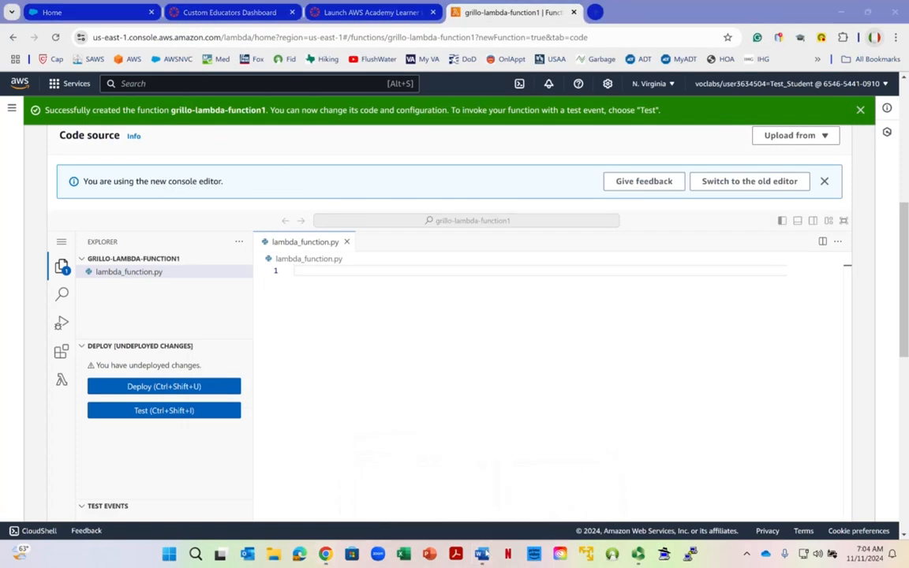
left_click(513, 455)
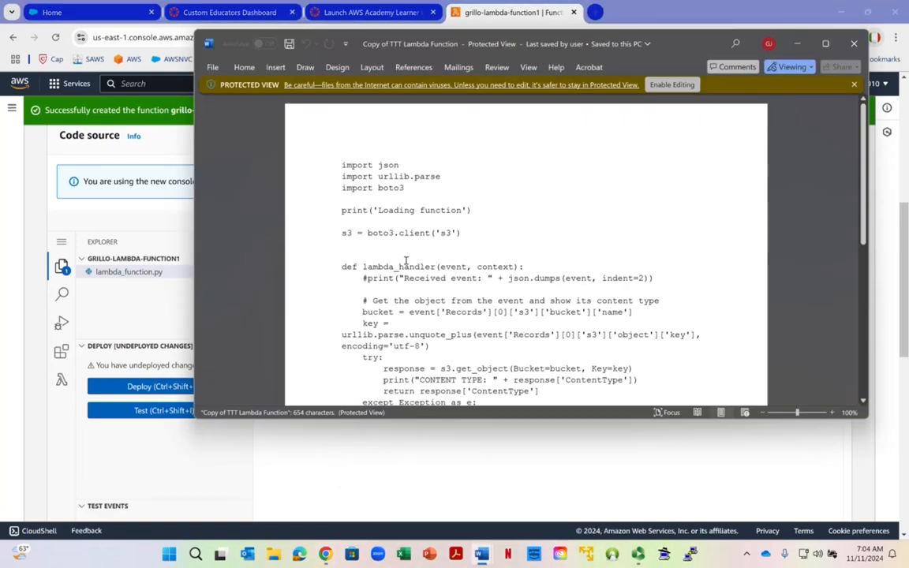
key("ctrl+a")
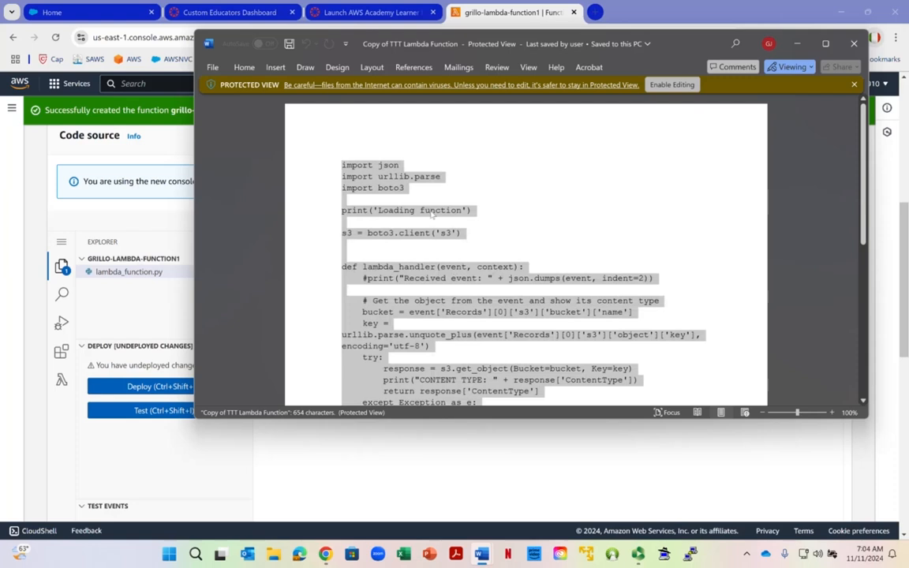
scroll(379, 300, "down", 5)
left_click(436, 287)
left_click_drag(435, 287, 316, 99)
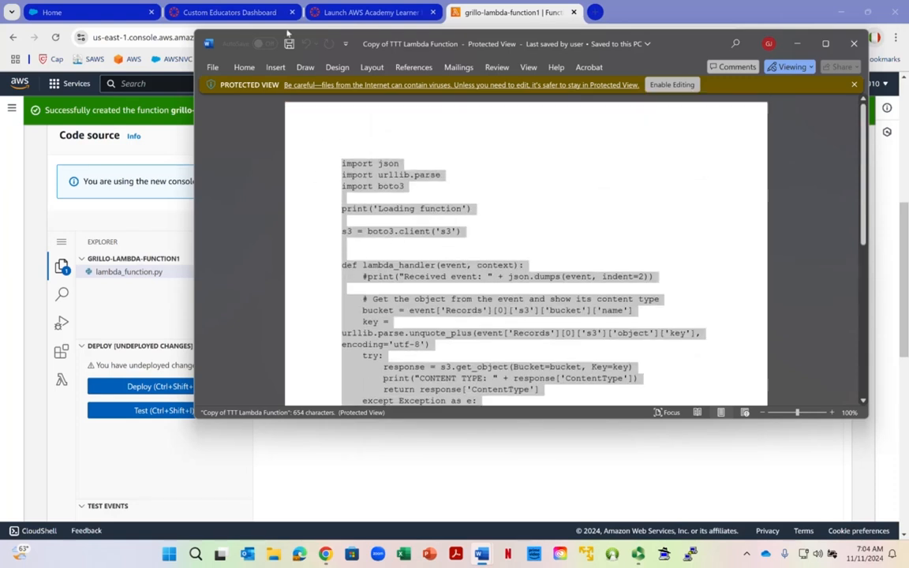
right_click(354, 179)
left_click(395, 219)
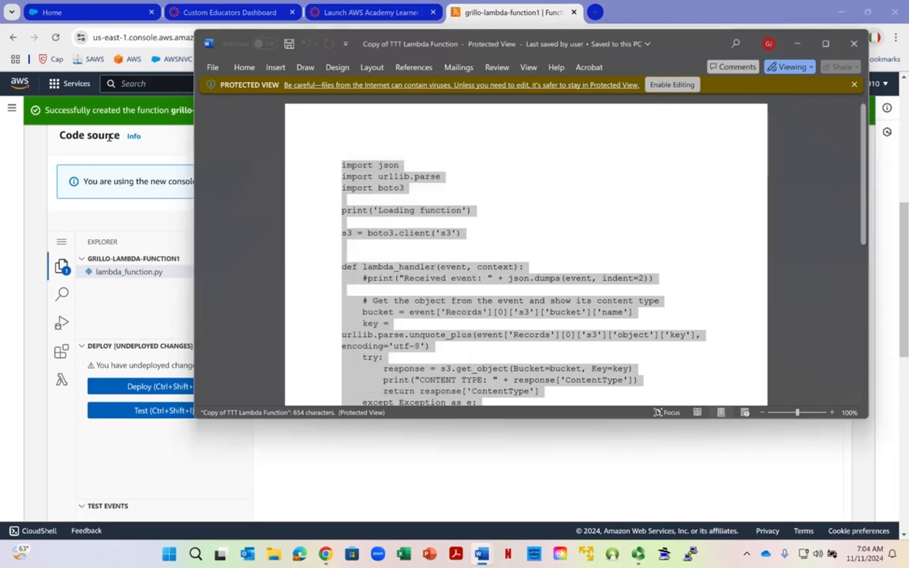
Return to the Lambda console in Chrome, paste the copied script into the empty lambda_function.py and look it over
left_click(5, 185)
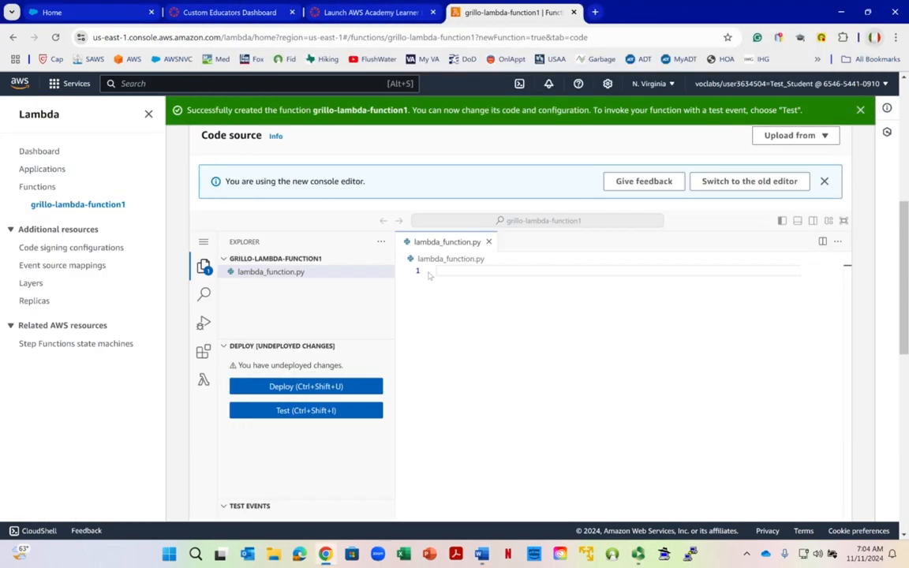
right_click(444, 273)
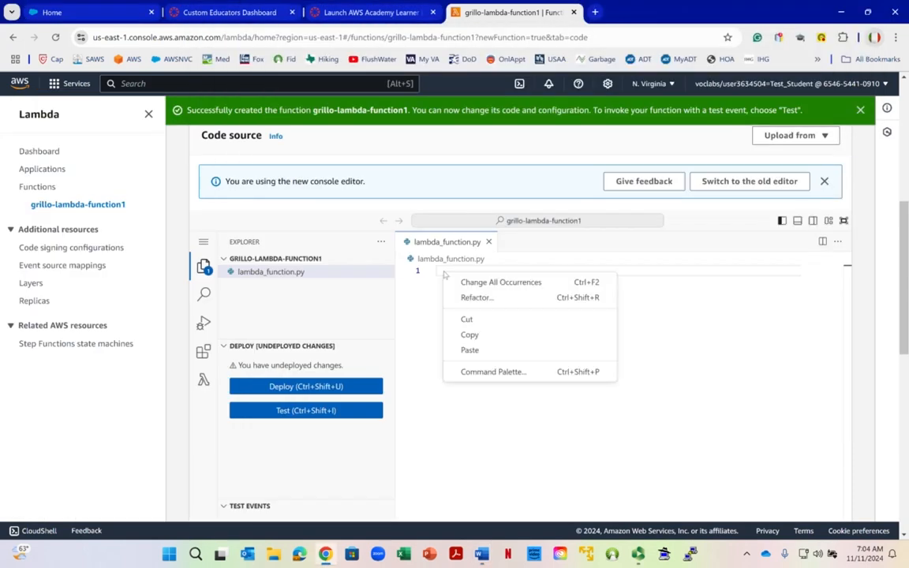
left_click(469, 350)
scroll(505, 383, "down", 5)
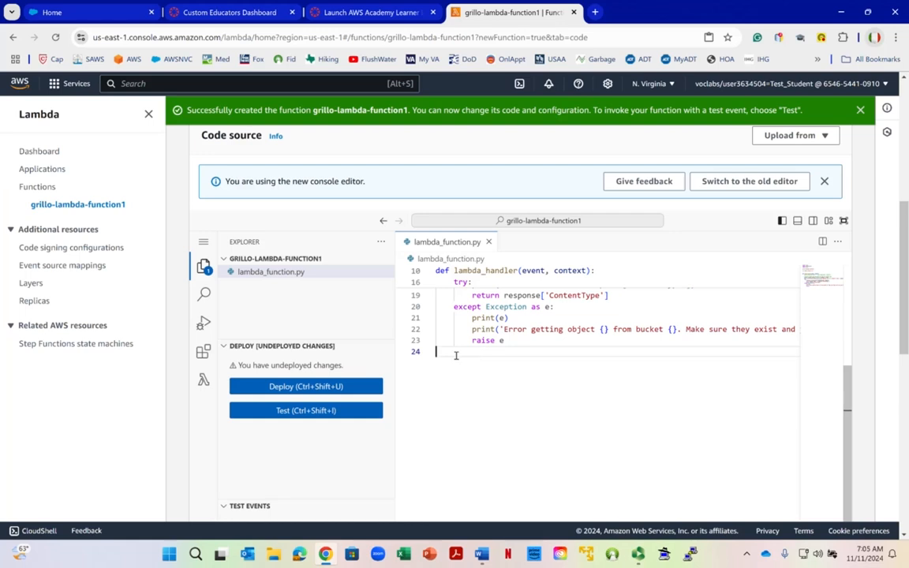
scroll(579, 389, "up", 4)
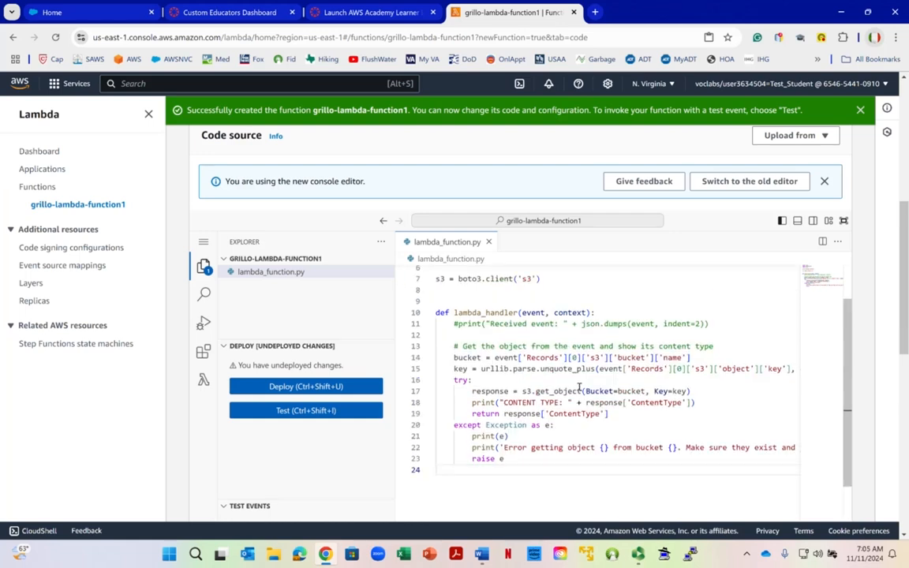
scroll(578, 386, "up", 4)
Deploy the updated code of grillo-lambda-function1
scroll(572, 384, "down", 5)
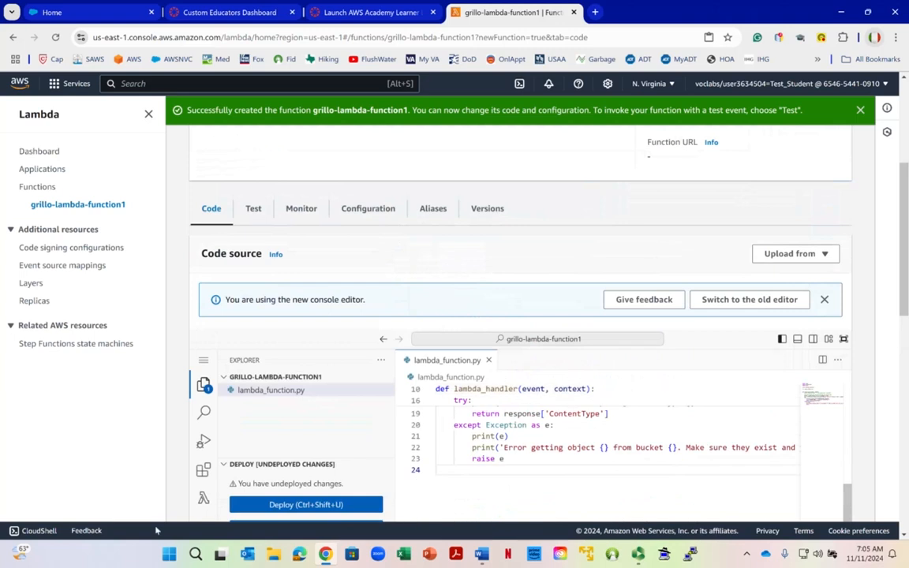
scroll(380, 358, "down", 4)
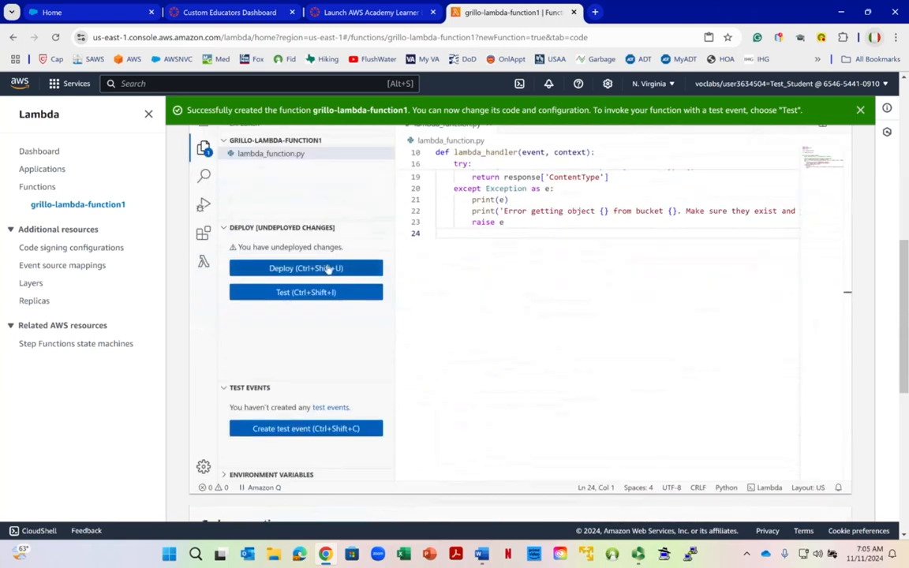
left_click(328, 269)
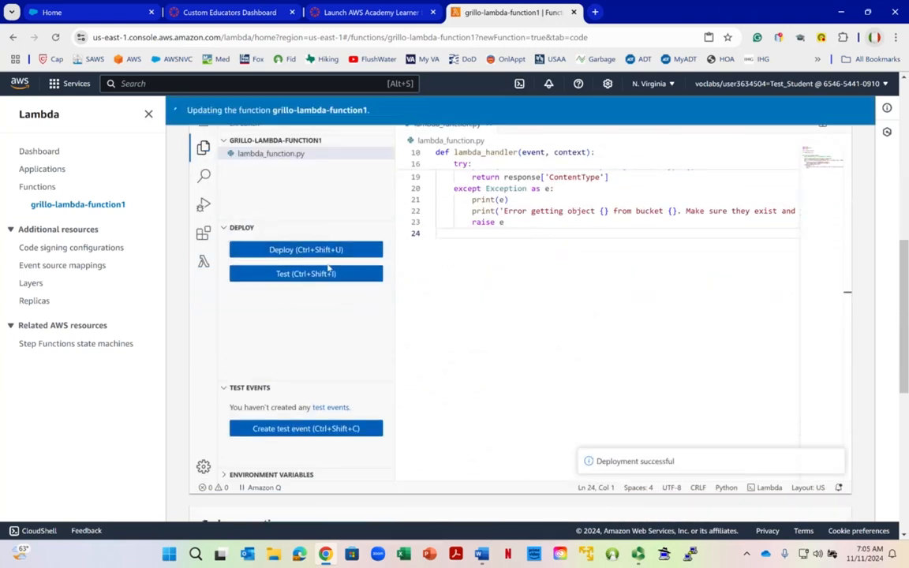
Start adding a trigger to grillo-lambda-function1 from its function overview
scroll(329, 269, "up", 5)
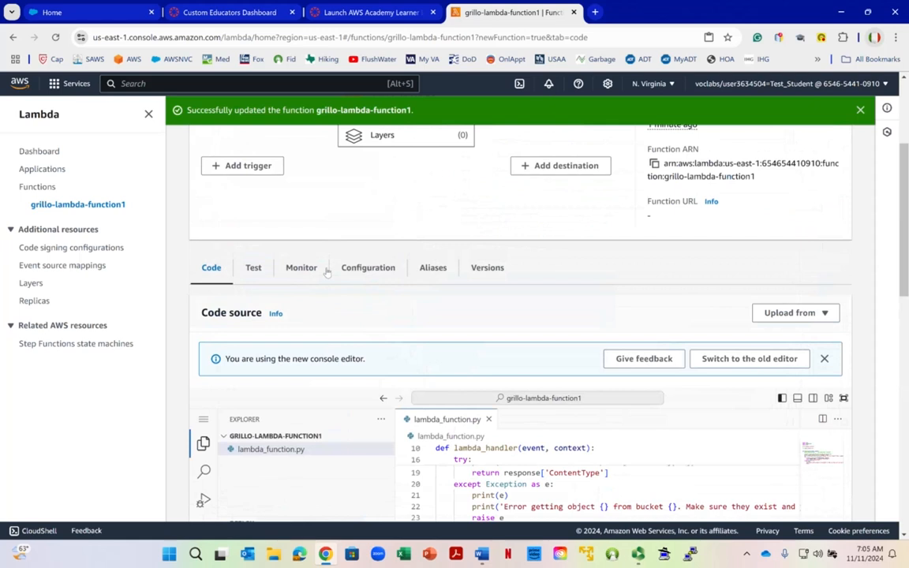
scroll(327, 271, "up", 3)
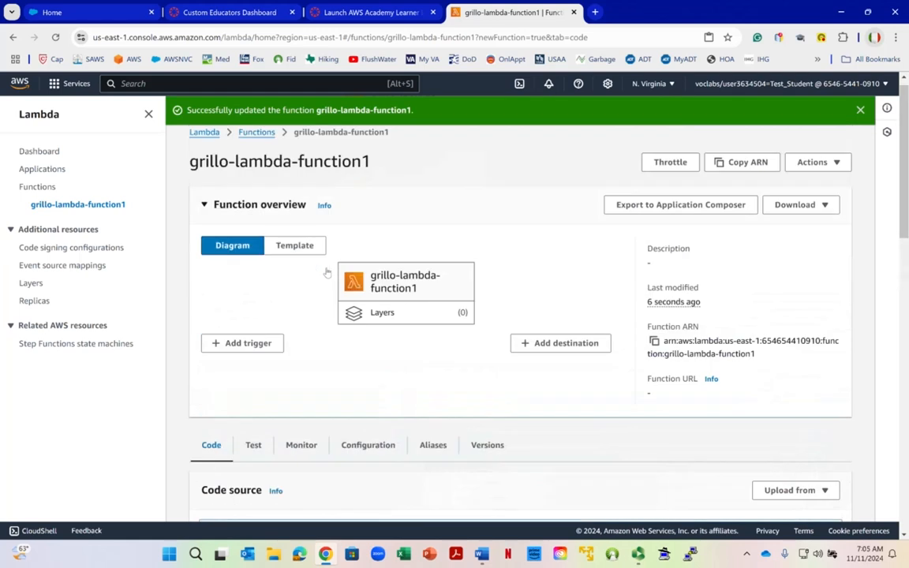
left_click(244, 350)
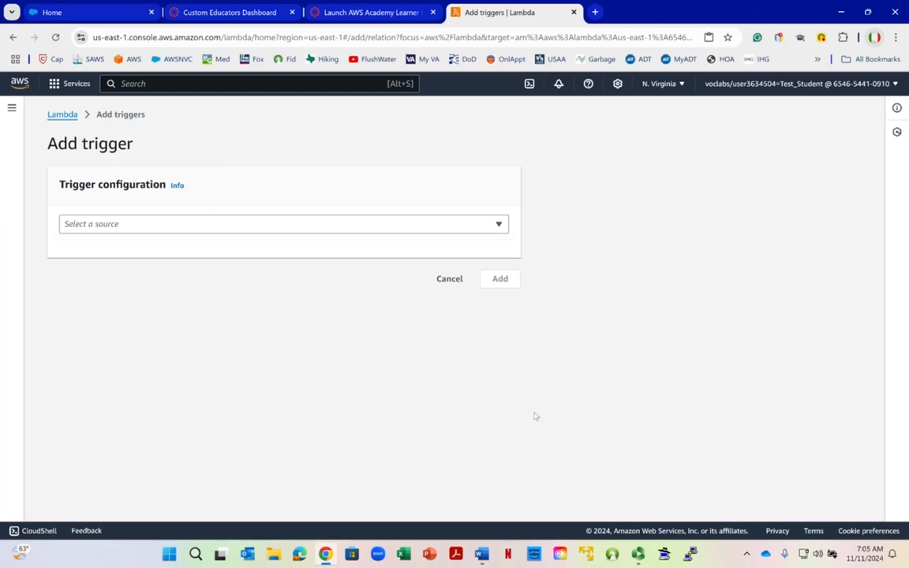
Check the trigger source and event type instructions in the AWS Lambda document in Word, then return to the console
mouse_move(482, 553)
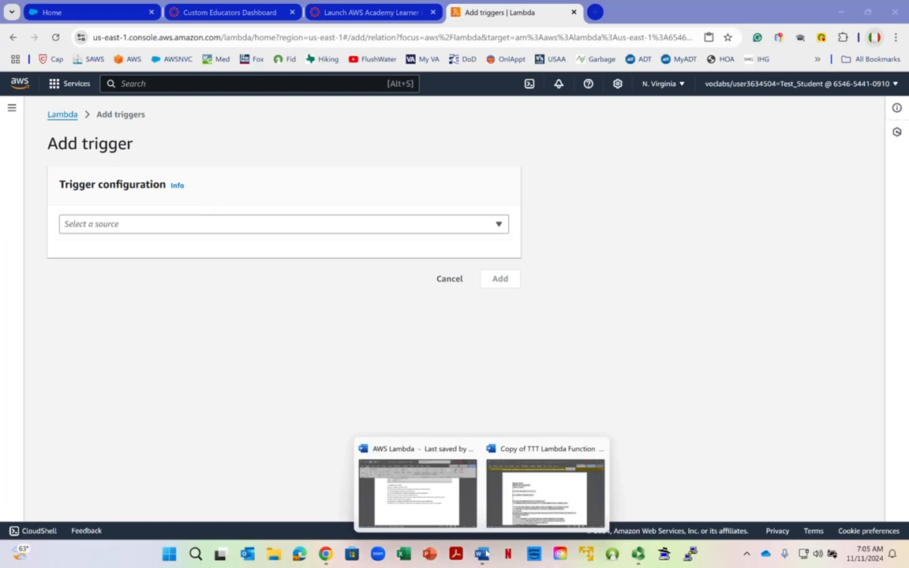
left_click(378, 474)
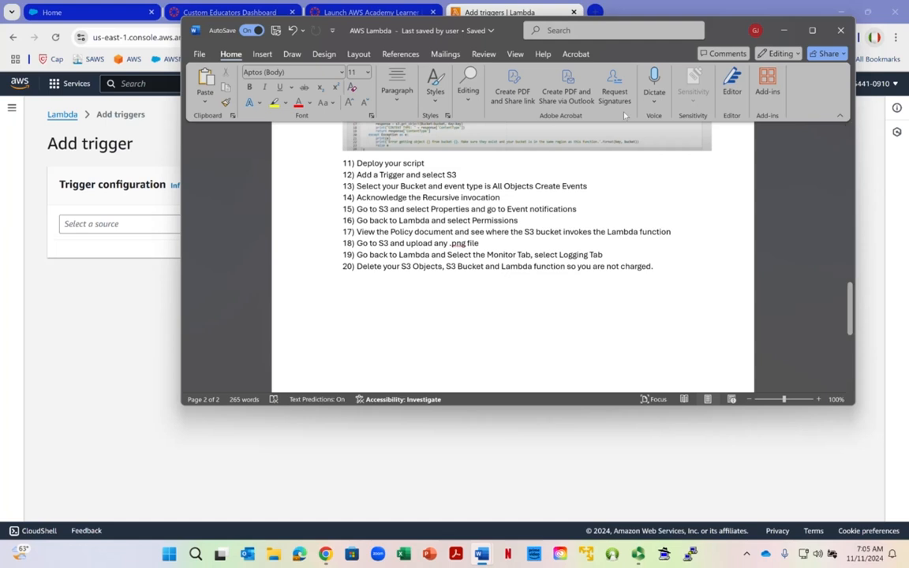
left_click_drag(374, 175, 457, 175)
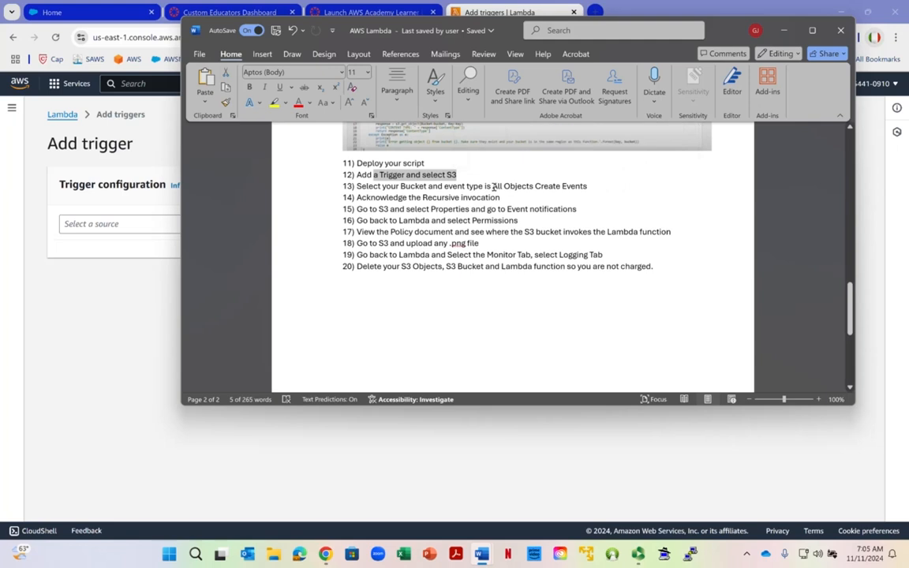
left_click_drag(494, 187, 582, 185)
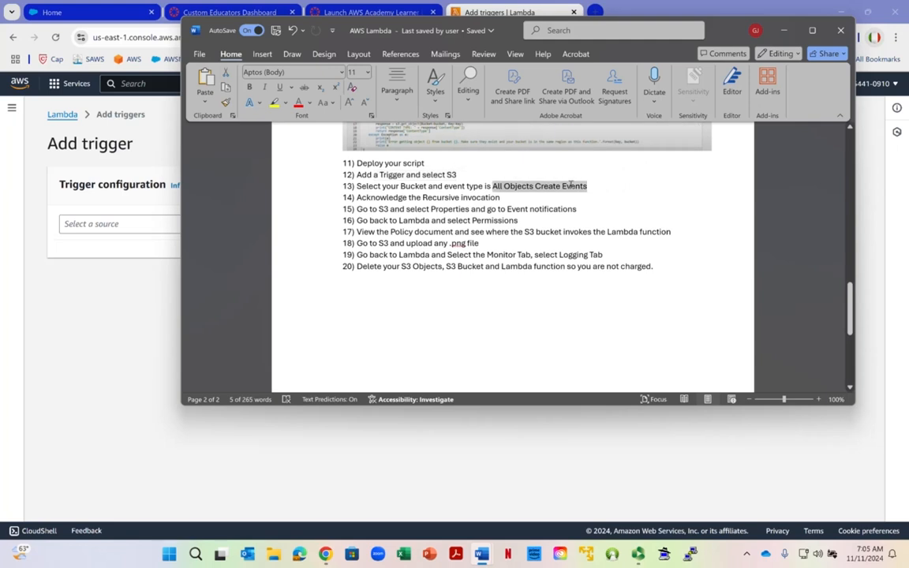
left_click(582, 185)
left_click(783, 31)
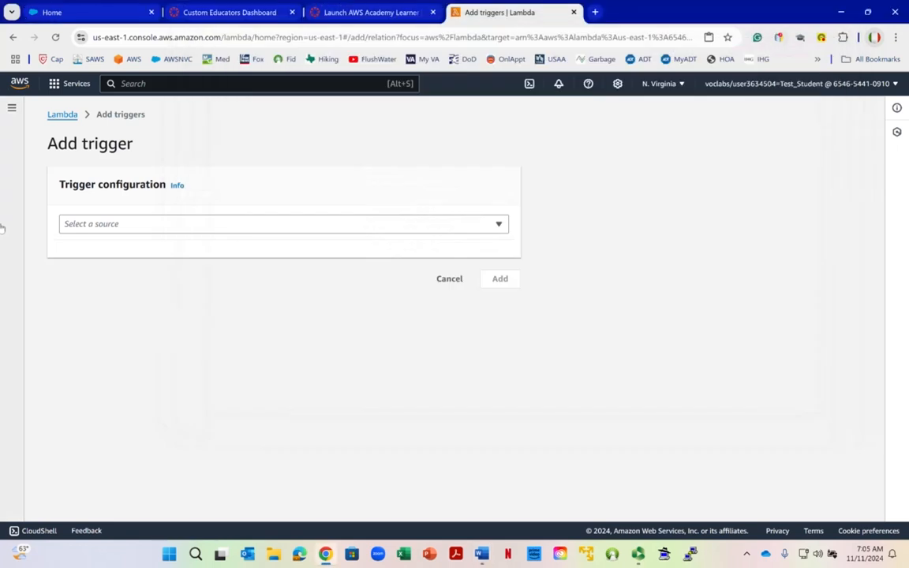
Set the trigger source to S3 and choose grillo-lambda-lab1 as its bucket, leaving All object create events as the event type
left_click(143, 225)
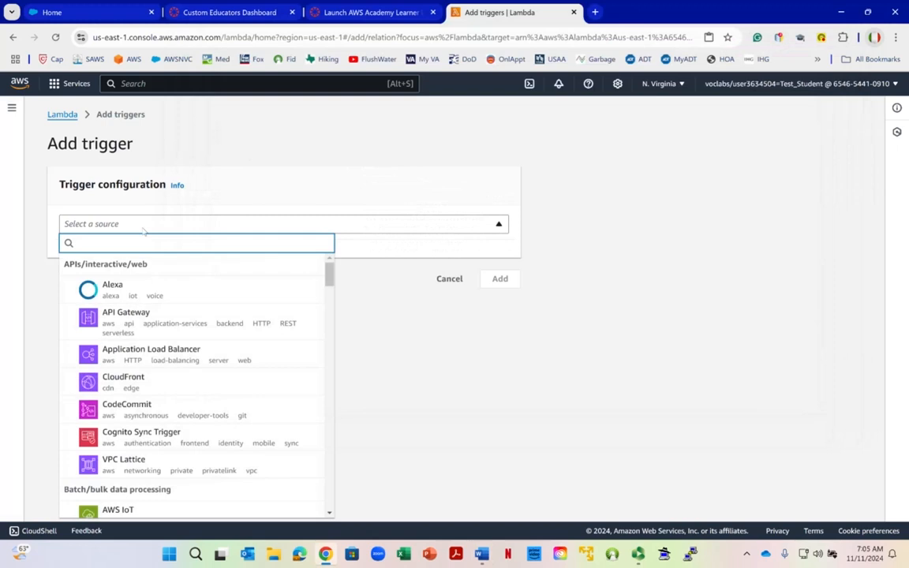
type("s3")
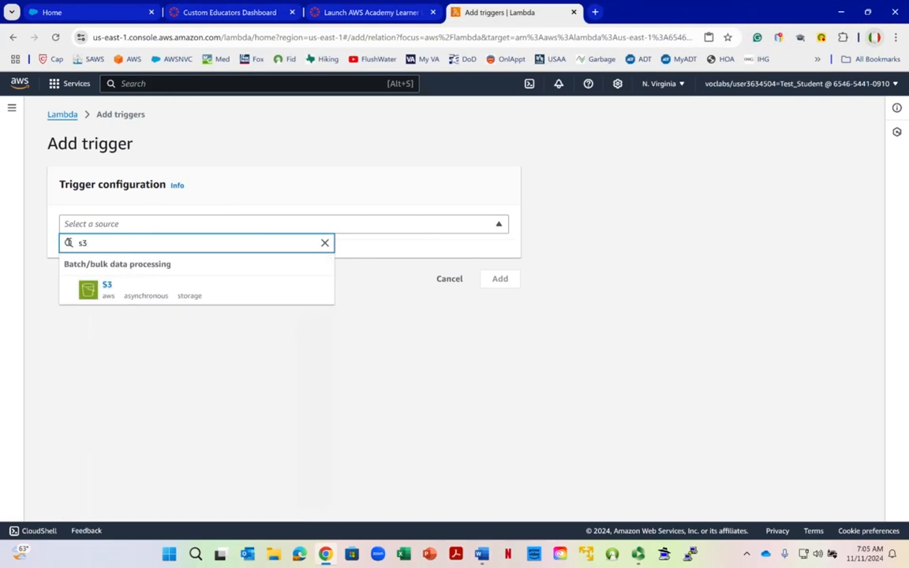
left_click(96, 285)
scroll(185, 231, "down", 2)
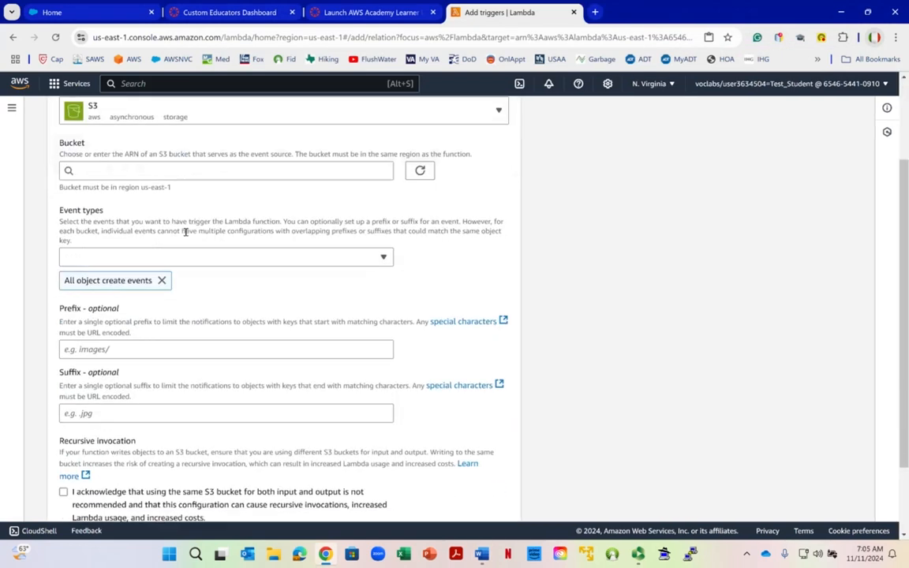
left_click(353, 166)
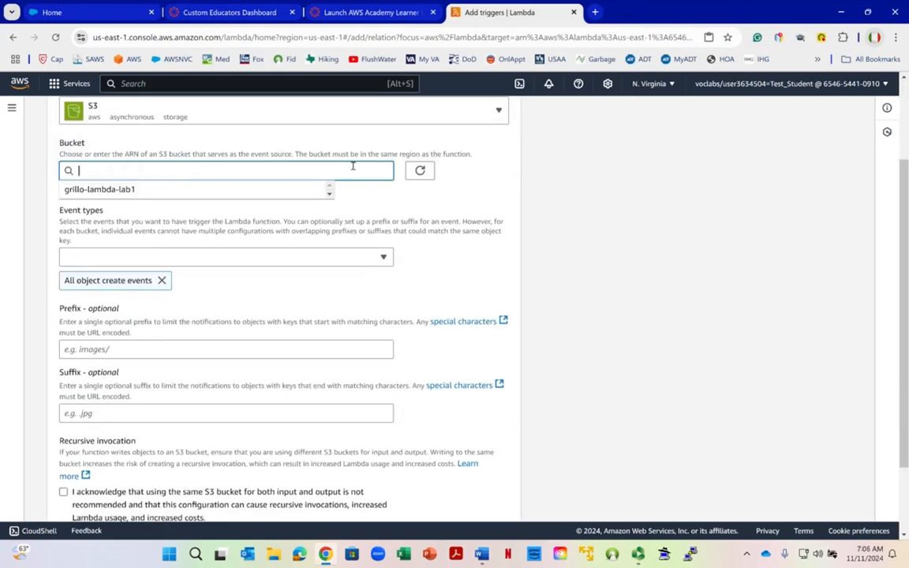
left_click(118, 190)
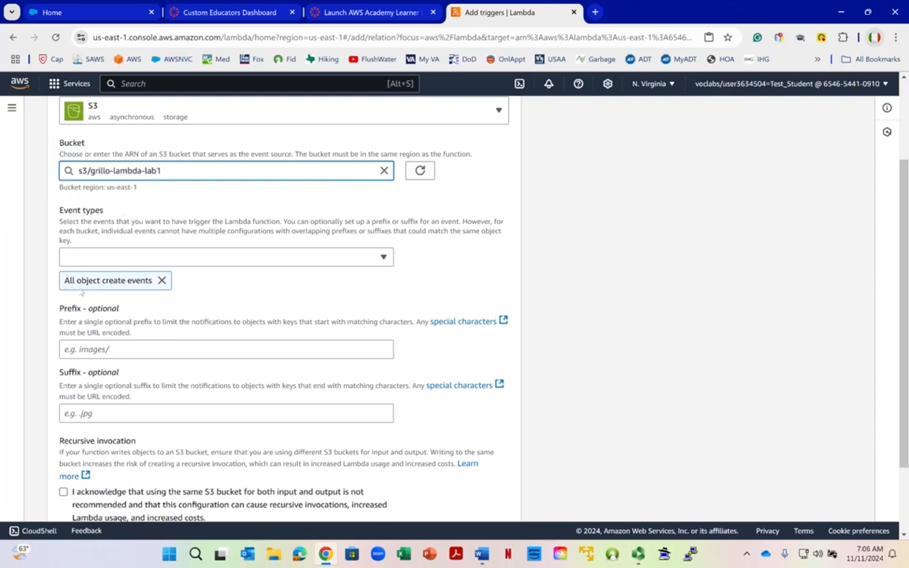
scroll(183, 285, "down", 2)
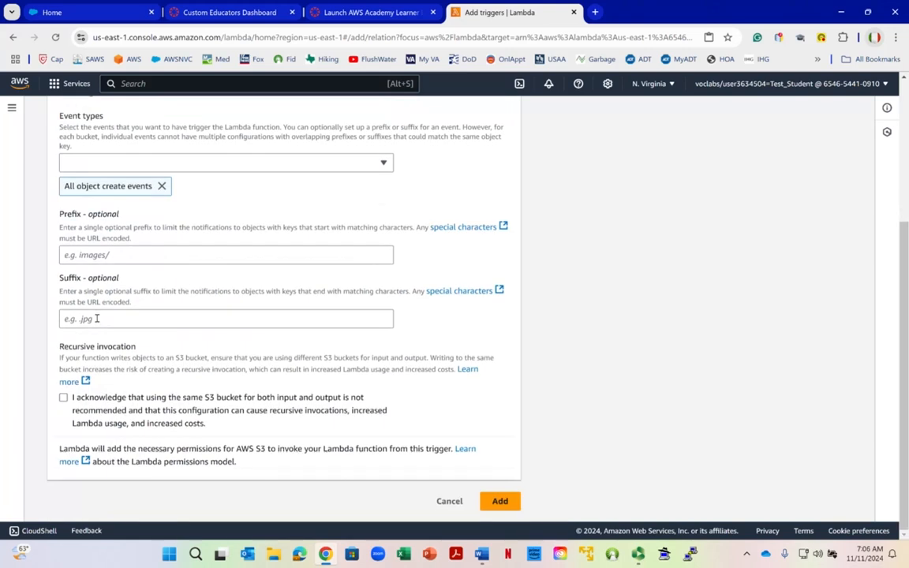
Acknowledge the recursive invocation warning and add the S3 trigger to grillo-lambda-function1
left_click(63, 398)
left_click(501, 506)
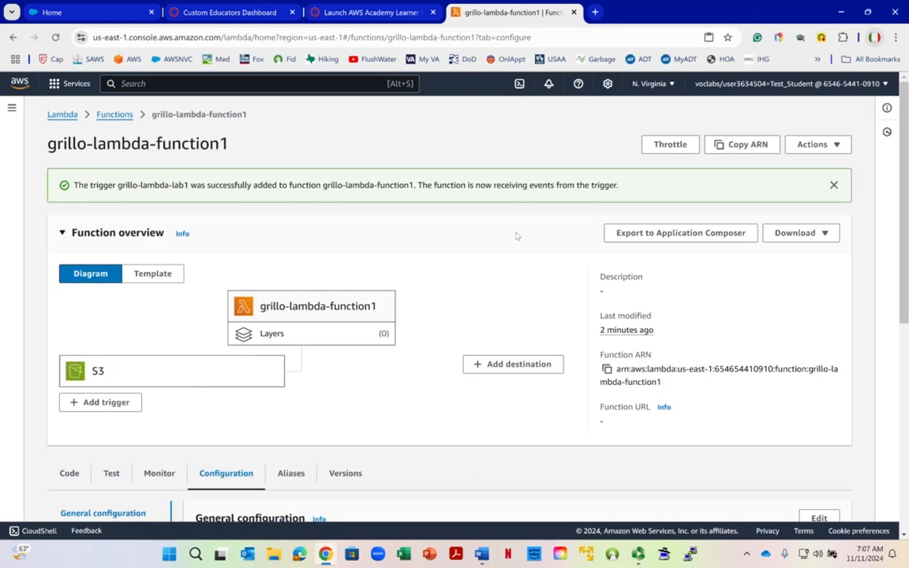
scroll(516, 268, "down", 3)
scroll(518, 267, "down", 3)
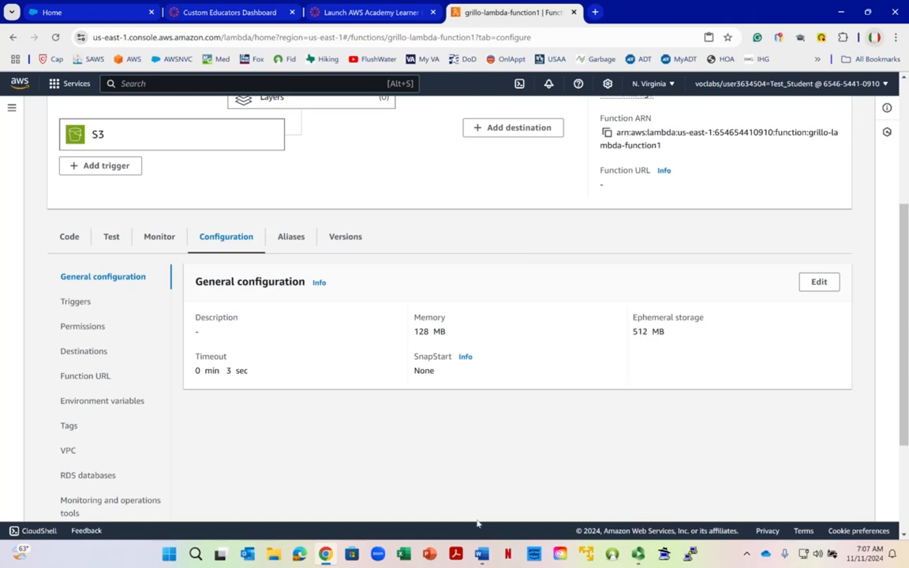
scroll(475, 488, "up", 3)
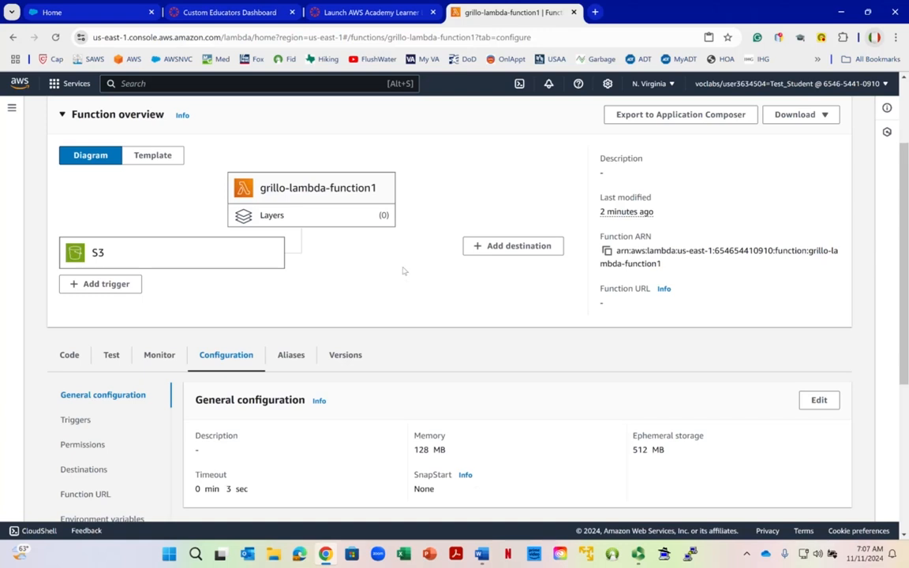
scroll(426, 332, "down", 2)
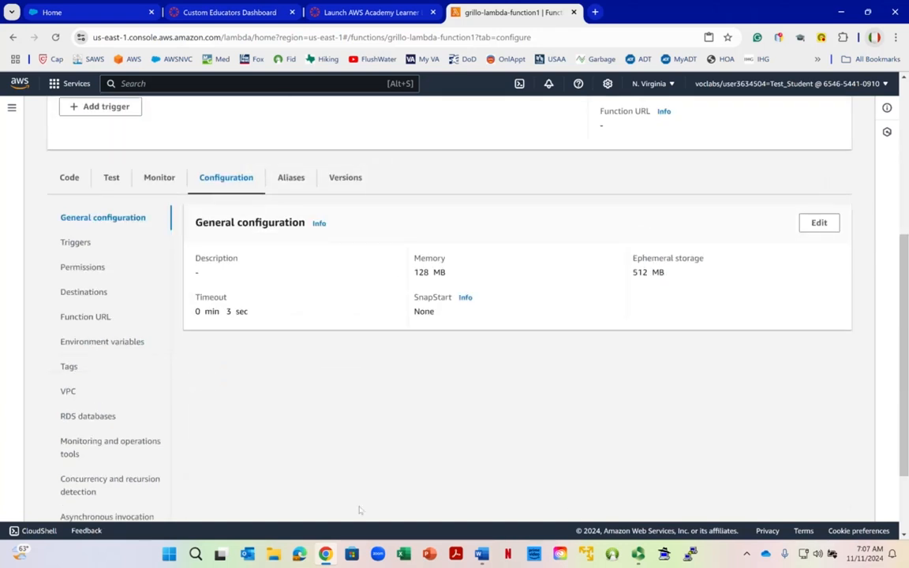
Check the S3 event notifications instruction in the AWS Lambda document in Word, then return to the console in Chrome
left_click(482, 552)
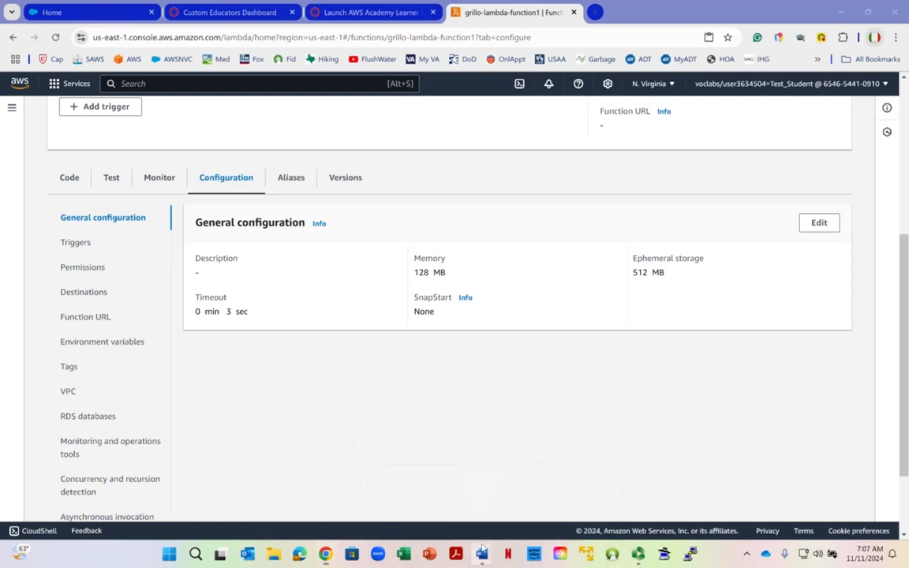
left_click(390, 468)
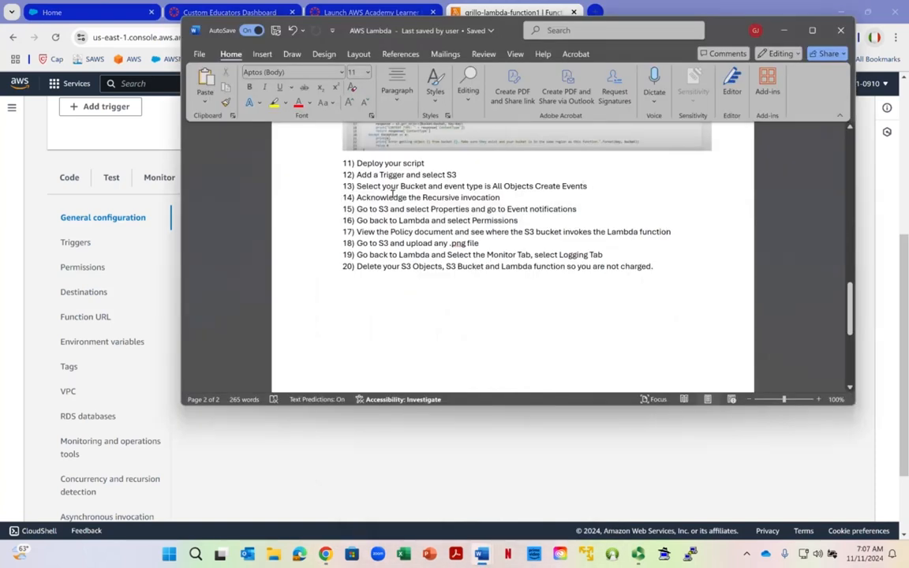
left_click_drag(370, 208, 584, 210)
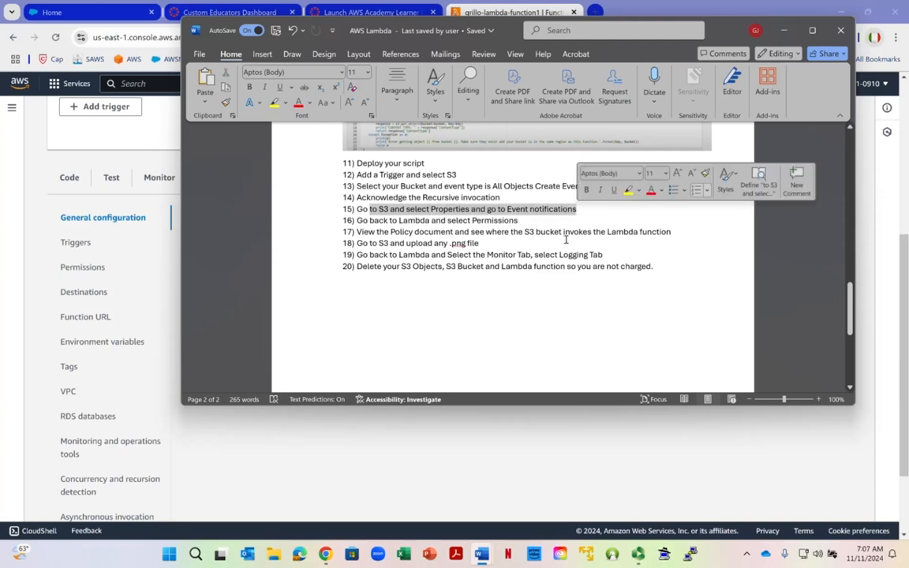
left_click(487, 473)
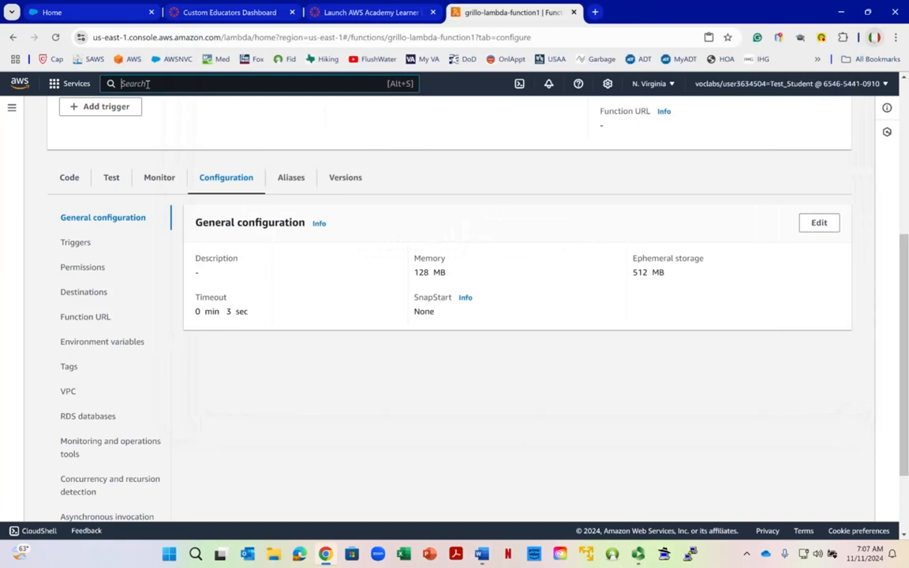
Open the grillo-lambda-lab1 bucket in S3 and recheck the event notifications instruction in the Word document
type("s3")
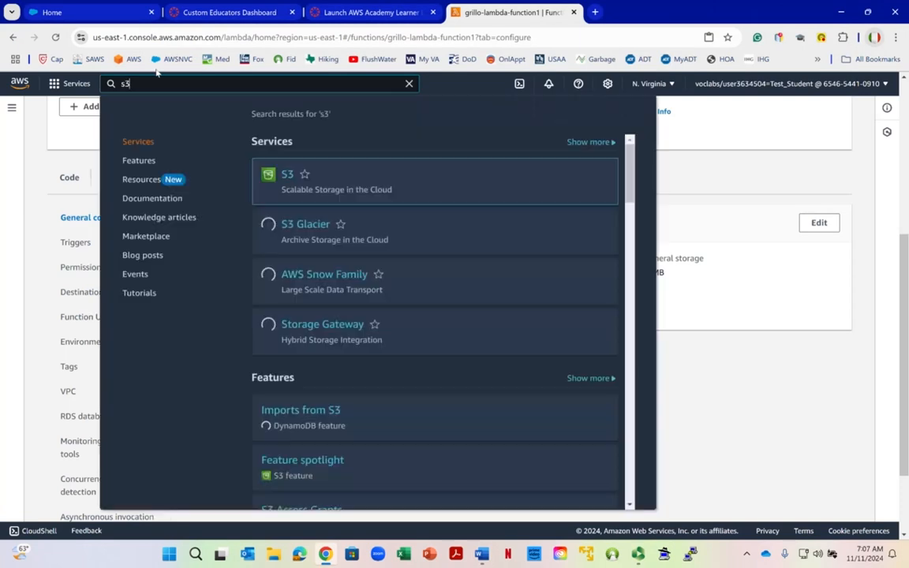
left_click(287, 173)
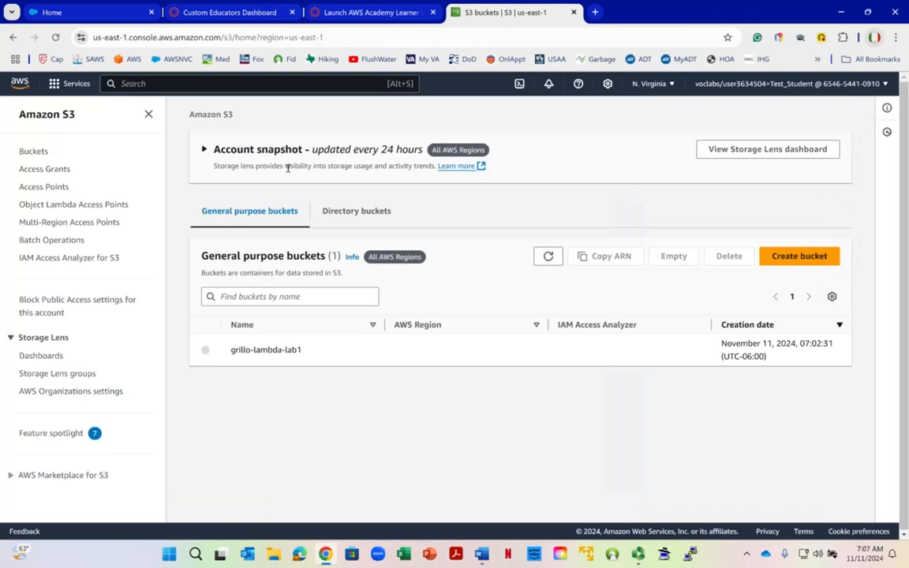
left_click(289, 349)
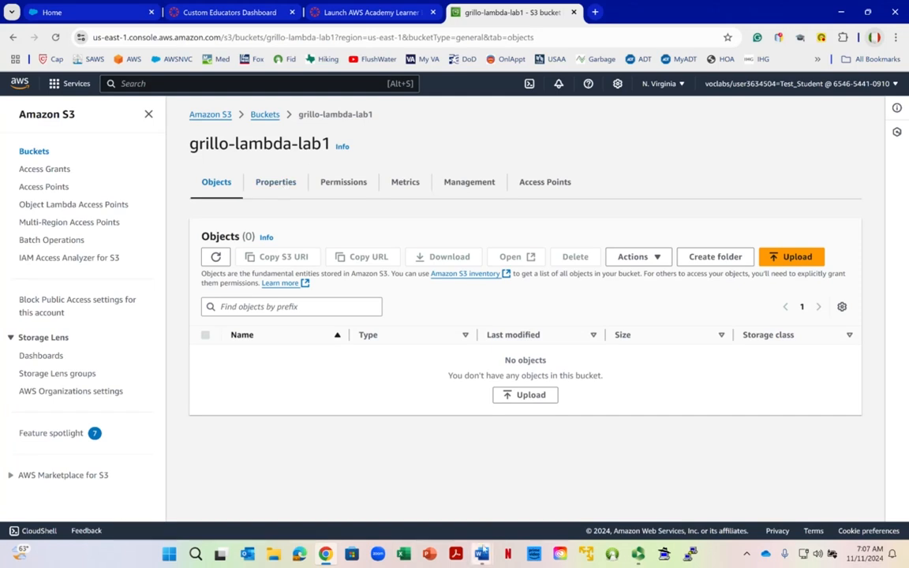
mouse_move(481, 555)
left_click(383, 455)
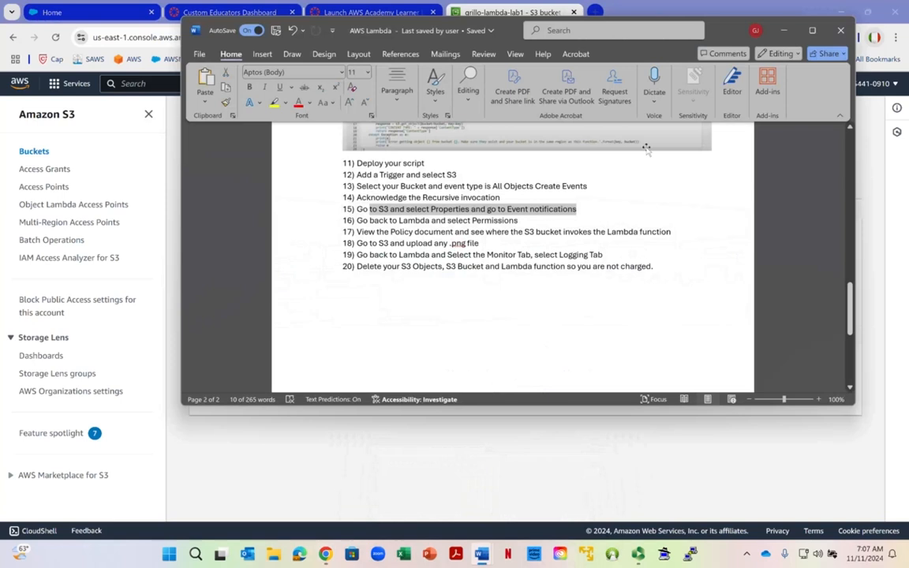
left_click(783, 33)
Open the bucket's properties and examine the event type and destination in its event notifications
left_click(276, 182)
scroll(327, 231, "down", 2)
scroll(326, 230, "down", 8)
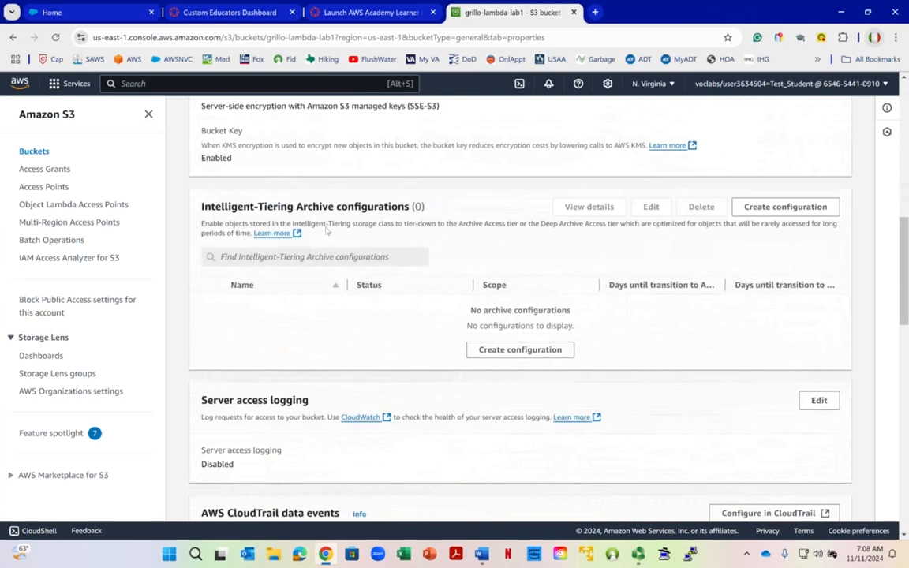
scroll(327, 231, "down", 8)
scroll(328, 225, "down", 3)
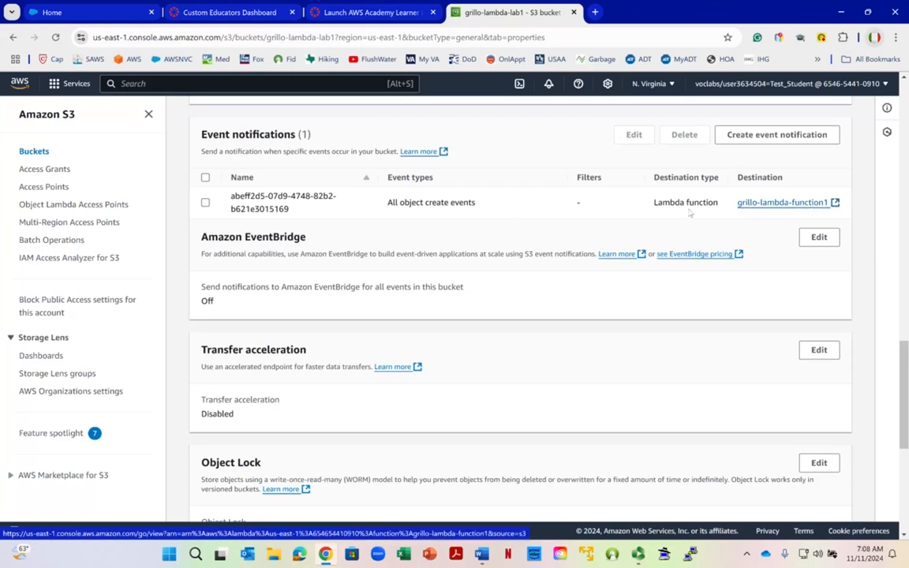
scroll(532, 287, "down", 3)
scroll(479, 415, "up", 4)
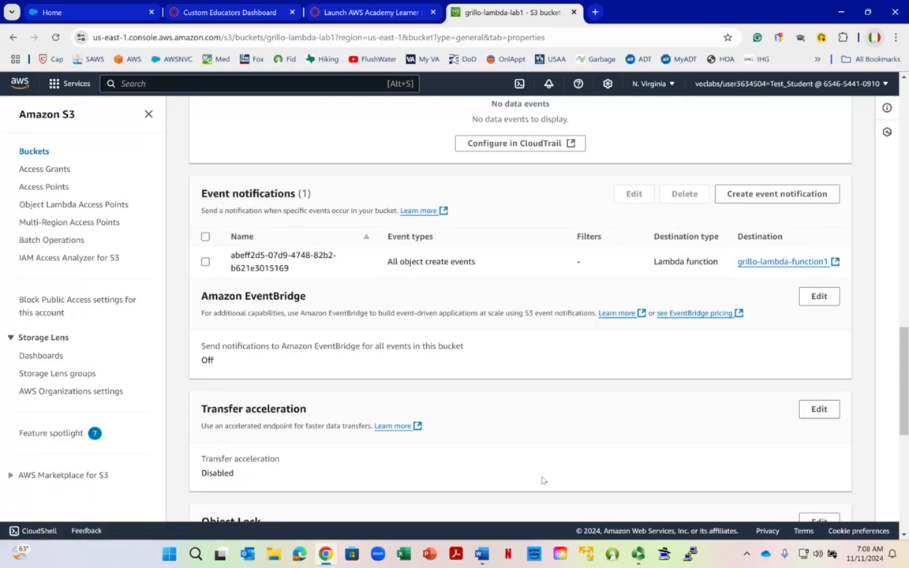
Consult the AWS Lambda document in Word for the instructions on Lambda permissions and the policy document, then return to the console
mouse_move(482, 555)
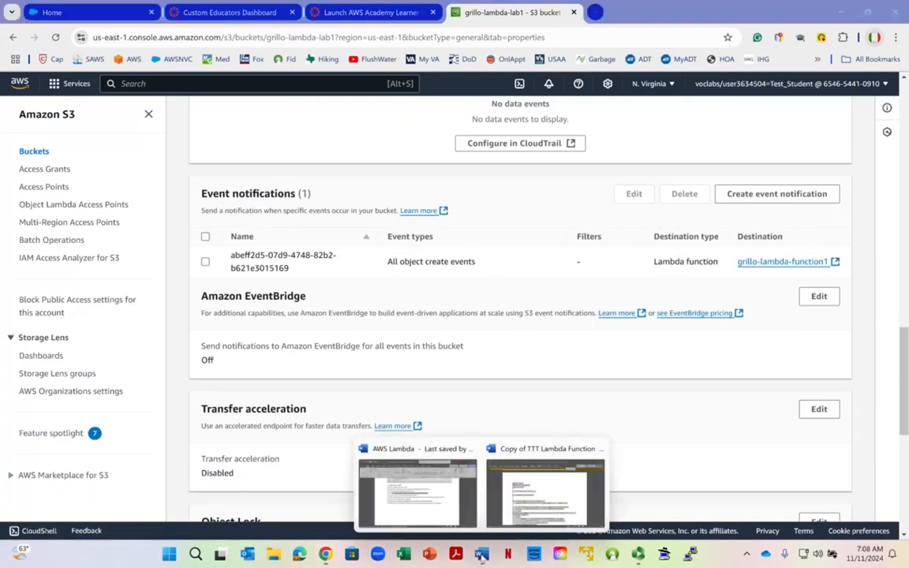
left_click(442, 515)
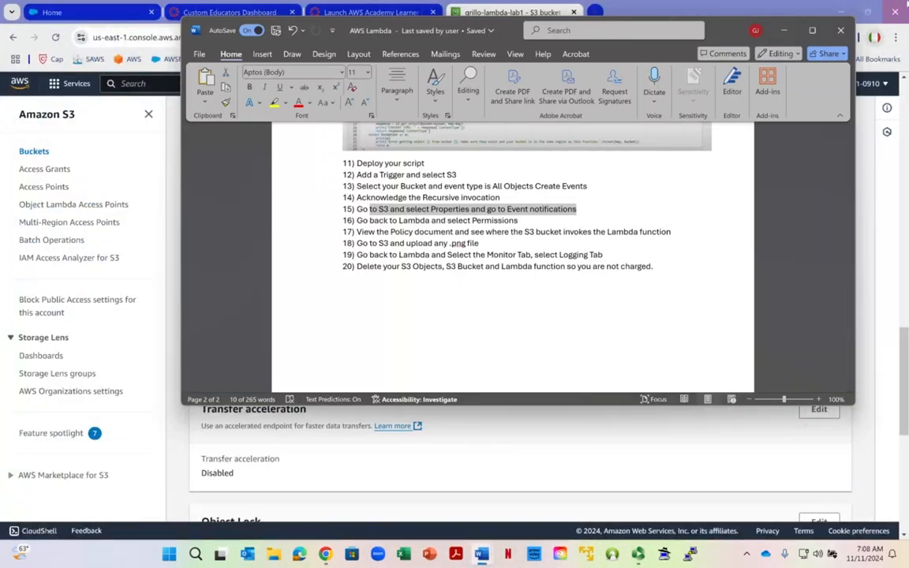
left_click(785, 31)
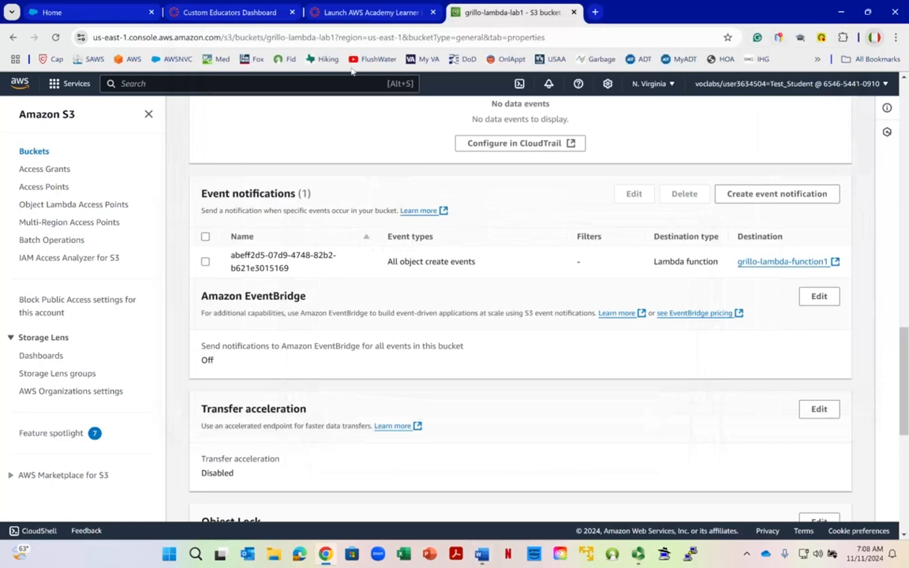
Open grillo-lambda-function1 in the Lambda service and look over its overview and code source
left_click(308, 84)
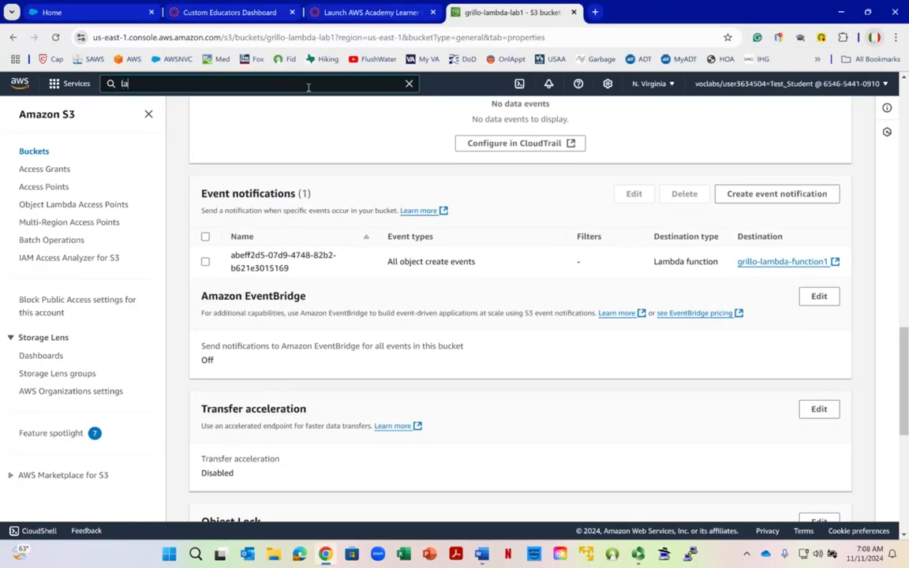
type("lambda")
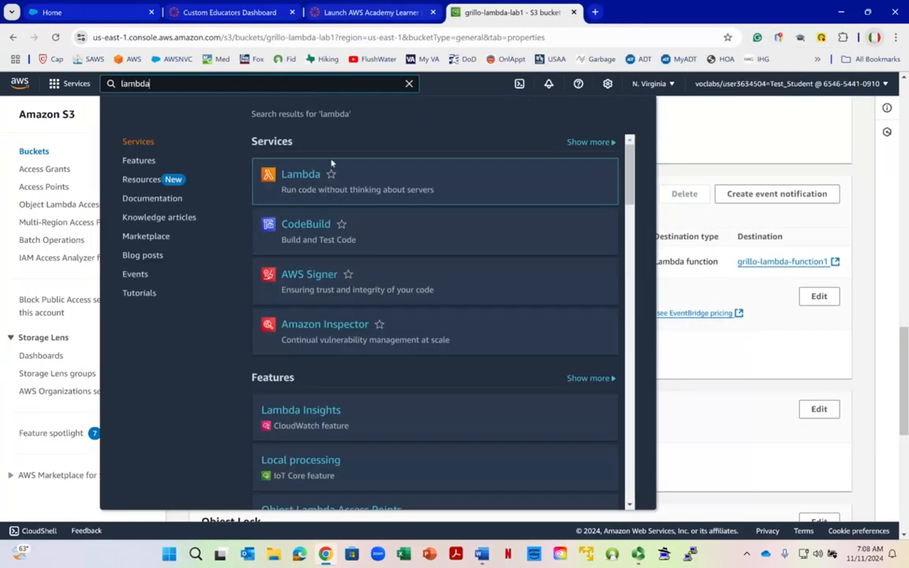
left_click(286, 176)
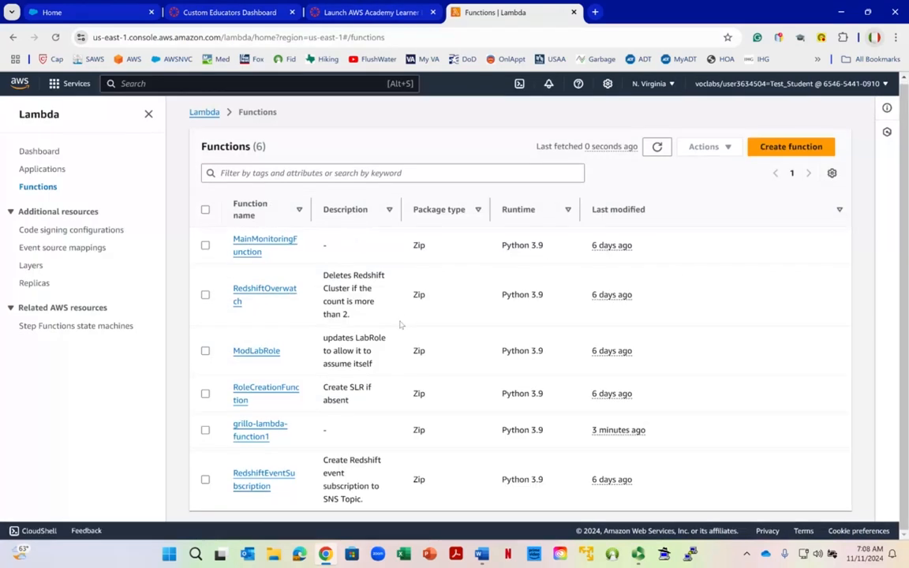
left_click(252, 430)
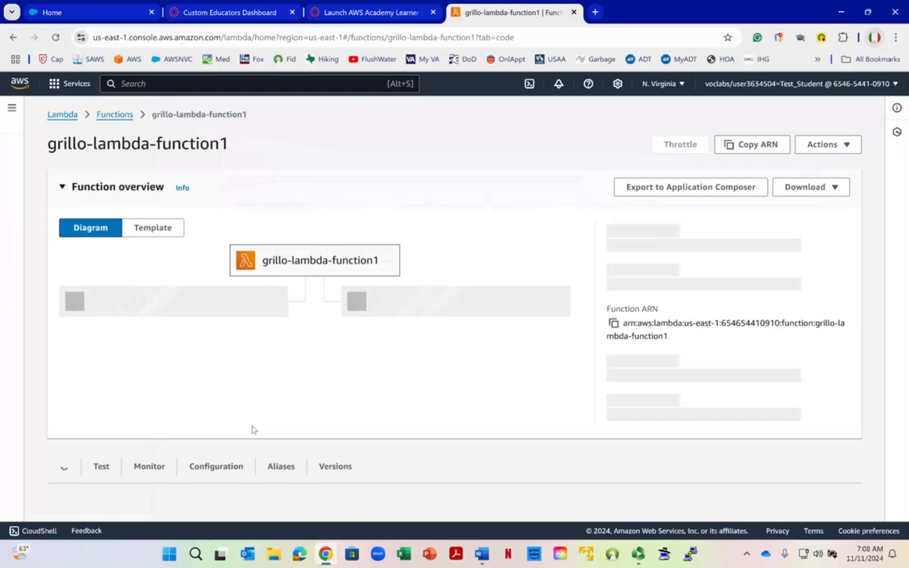
scroll(394, 349, "down", 2)
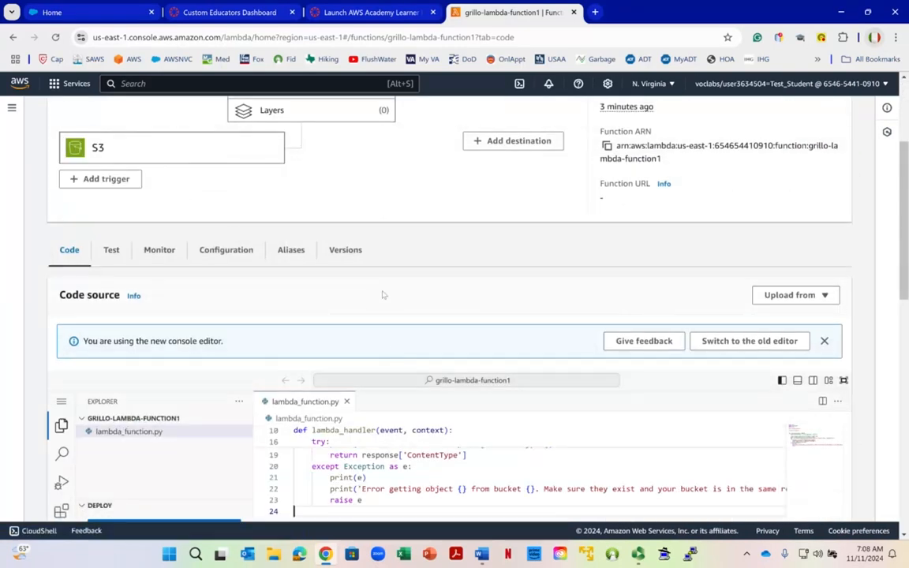
scroll(388, 295, "up", 2)
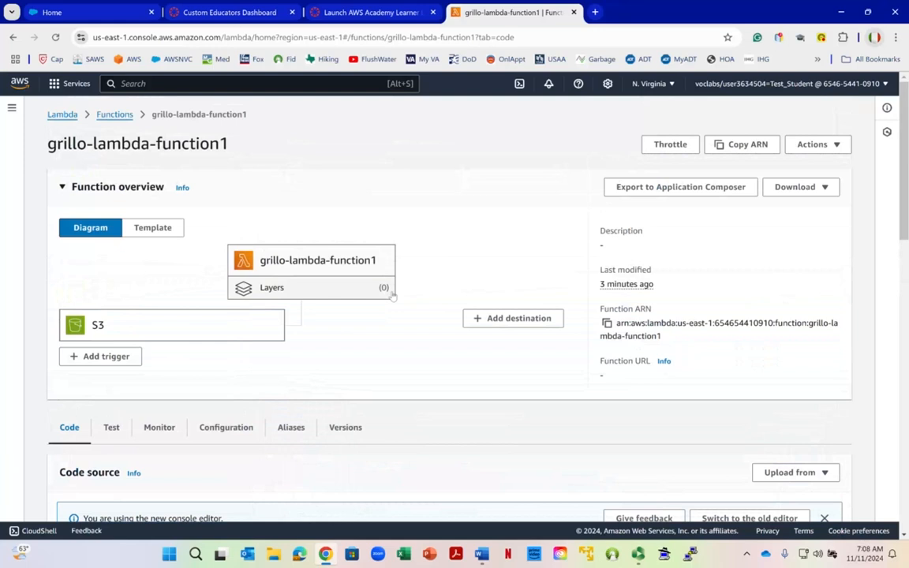
scroll(390, 295, "down", 3)
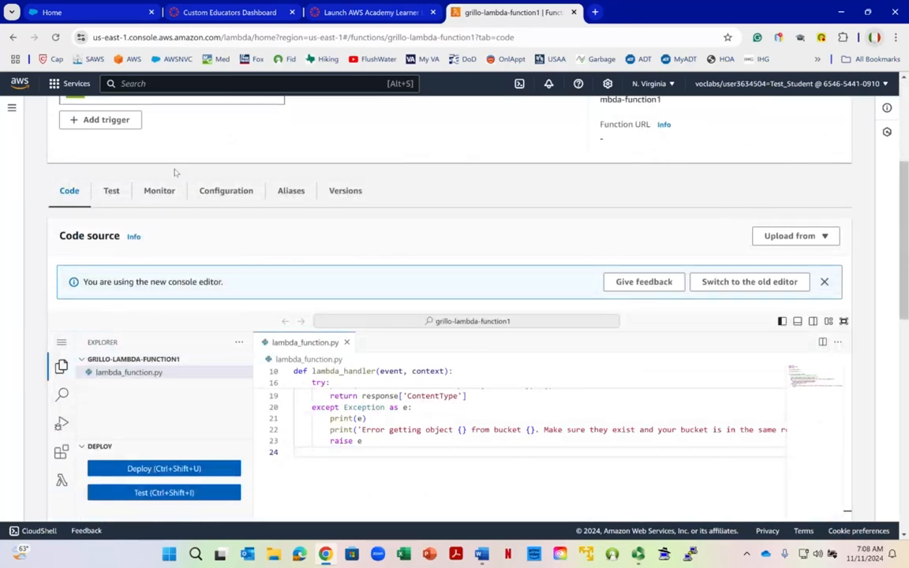
scroll(237, 193, "up", 3)
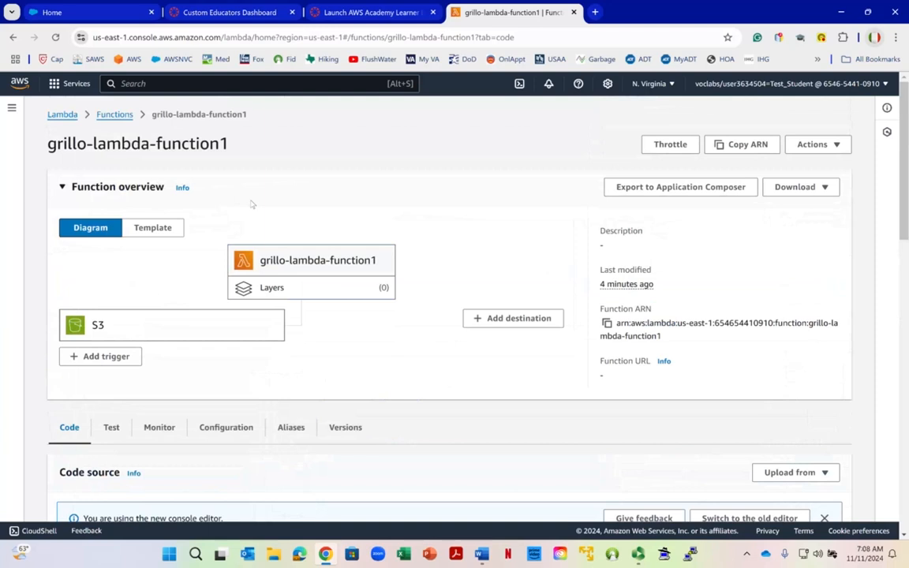
scroll(252, 207, "down", 3)
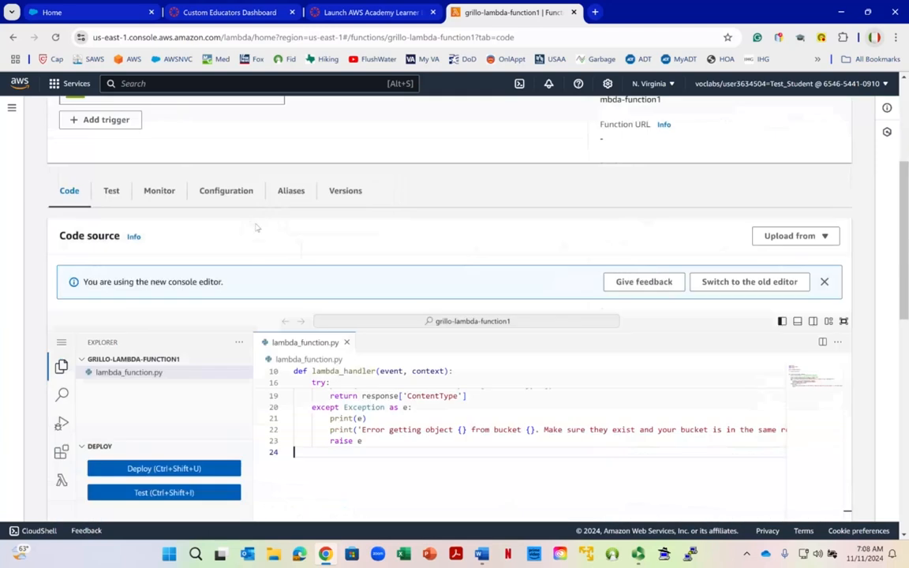
Examine the CloudWatch metrics in the function's monitoring view
left_click(160, 192)
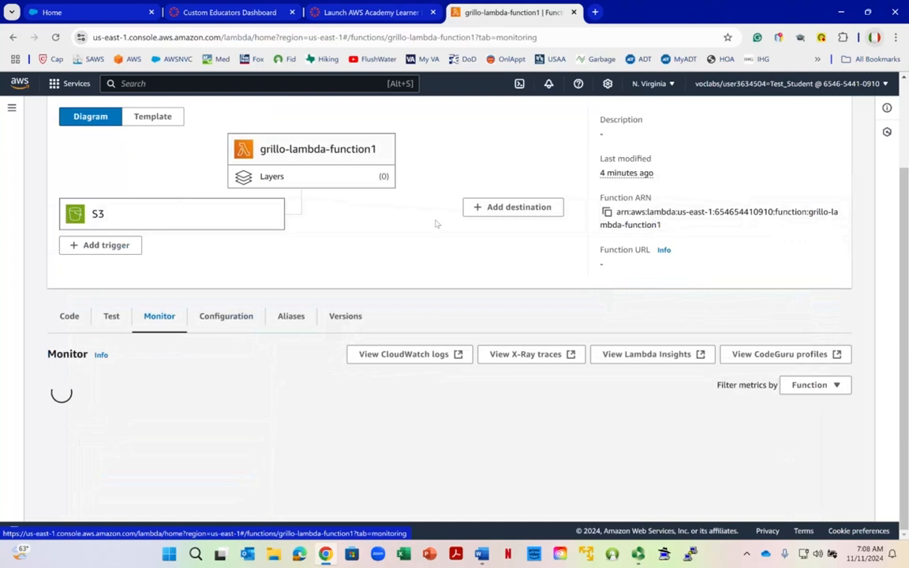
scroll(434, 224, "down", 2)
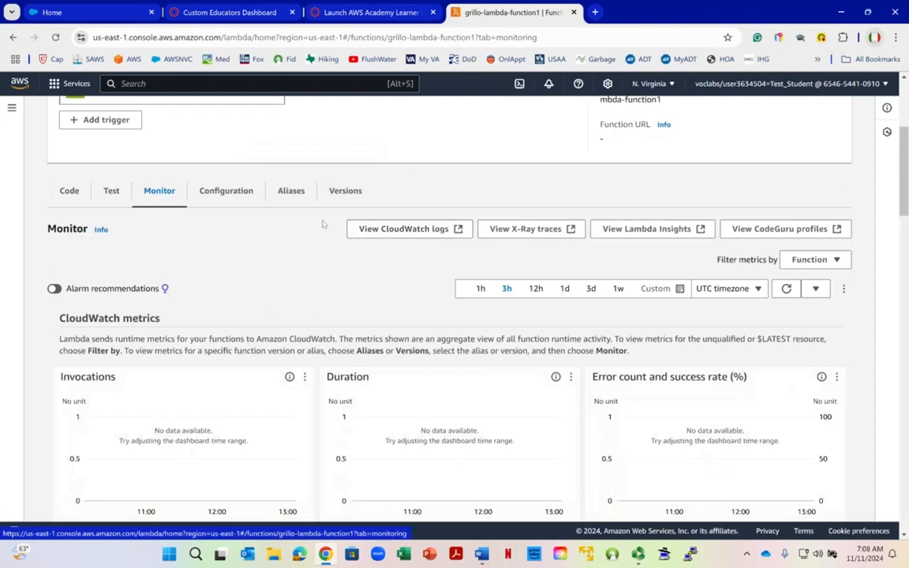
scroll(435, 224, "up", 3)
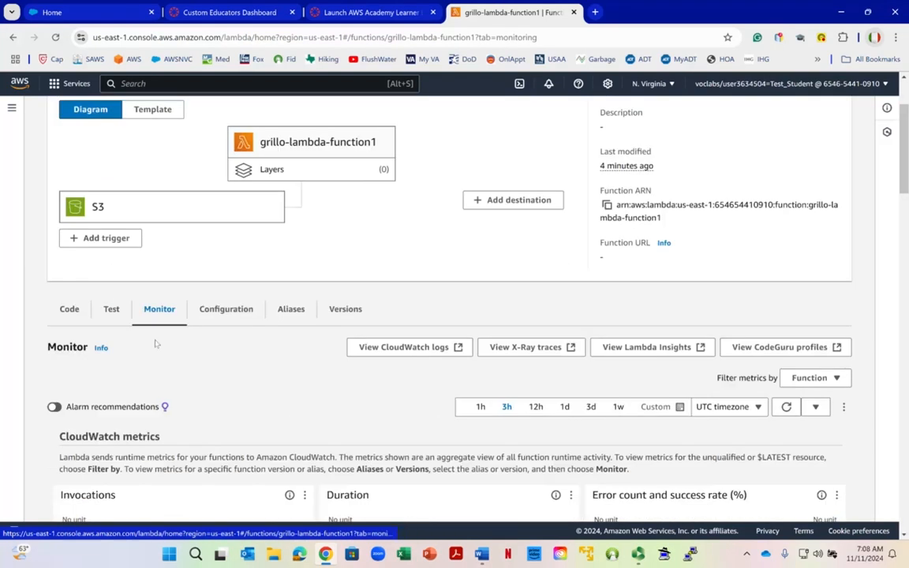
scroll(116, 301, "down", 3)
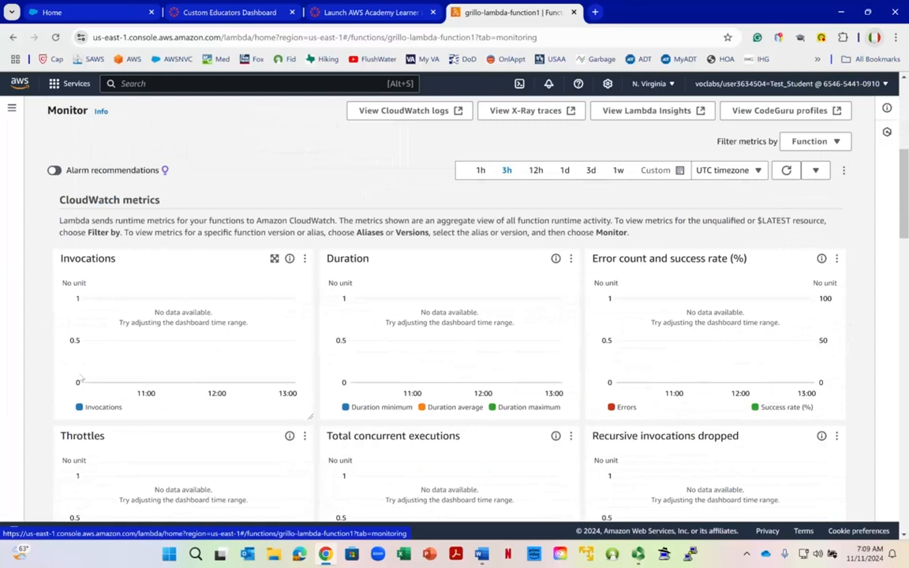
scroll(142, 324, "up", 2)
scroll(358, 269, "down", 1)
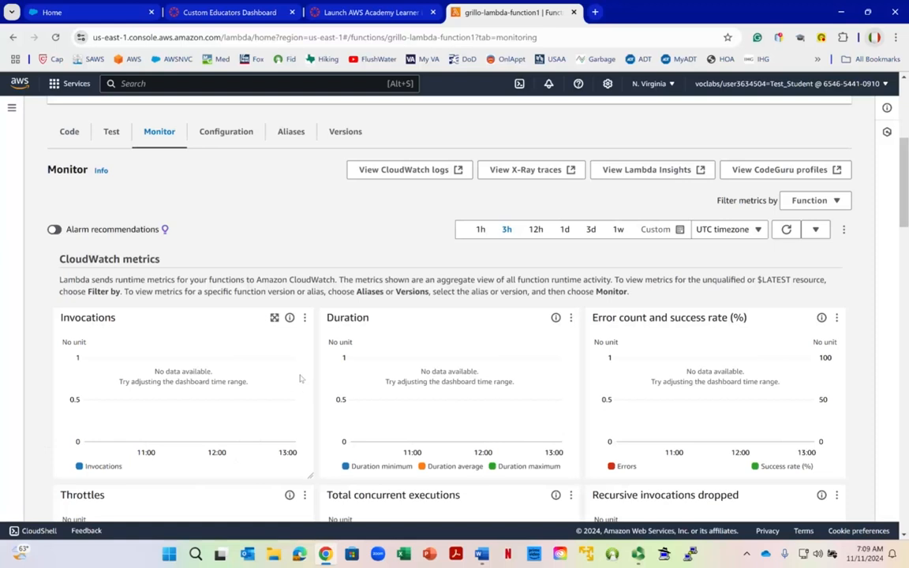
scroll(246, 327, "up", 2)
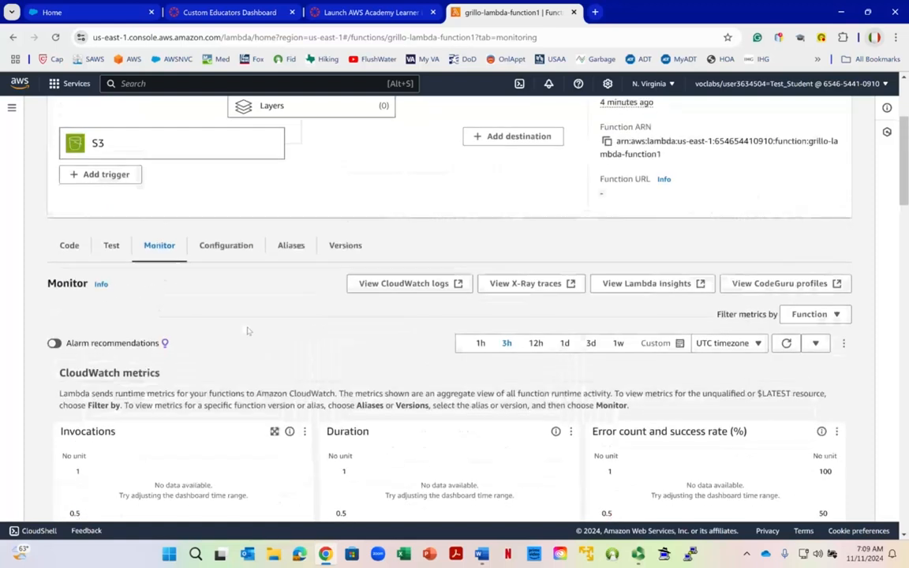
Open the permissions settings in the configuration of grillo-lambda-function1
left_click(230, 250)
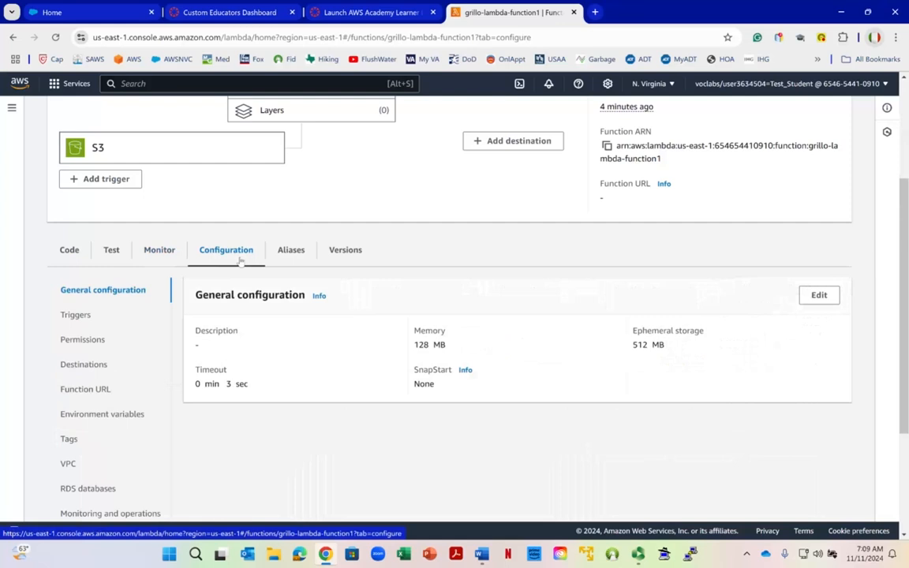
left_click(82, 340)
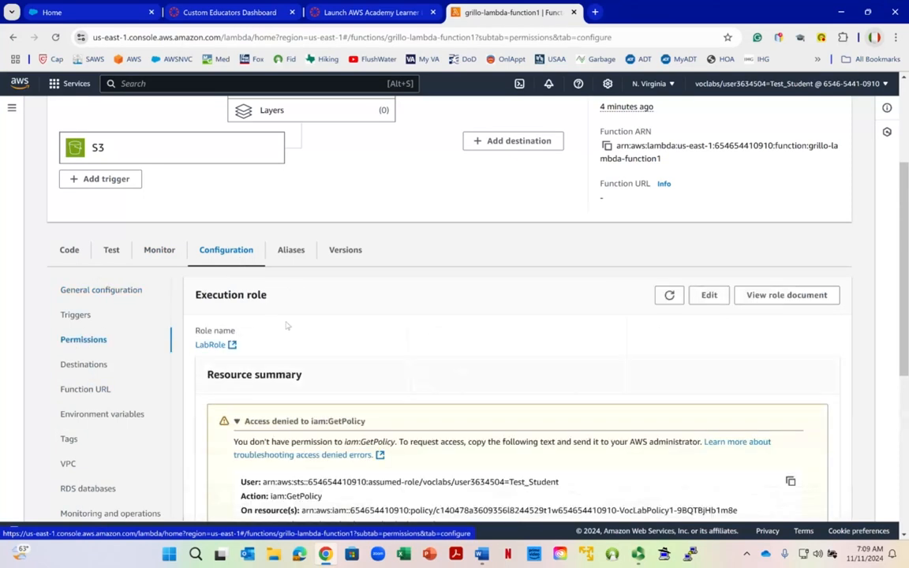
Review the function's execution role and resource-based policy statements, and check the .png upload instruction in the AWS Lambda document in Word
scroll(284, 324, "down", 3)
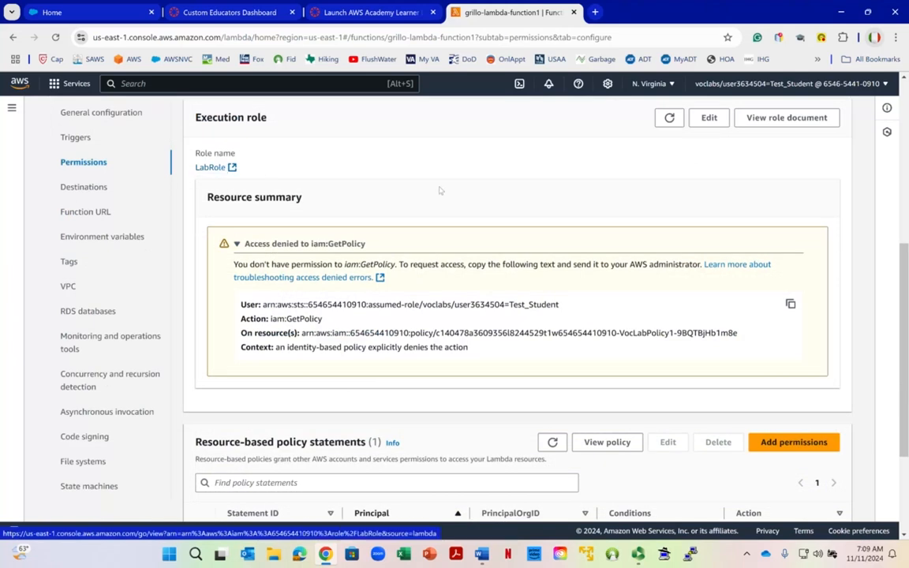
scroll(441, 189, "down", 2)
scroll(439, 187, "down", 1)
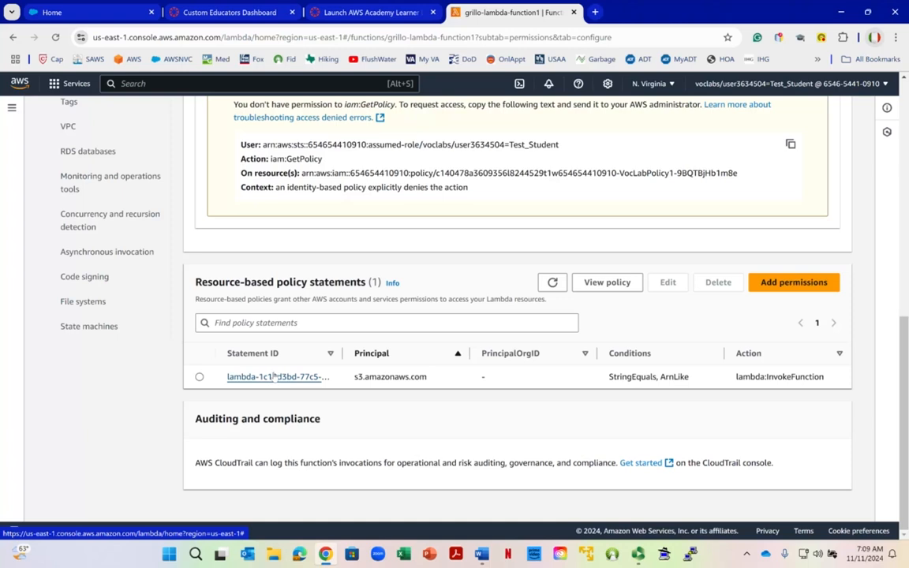
scroll(413, 380, "up", 5)
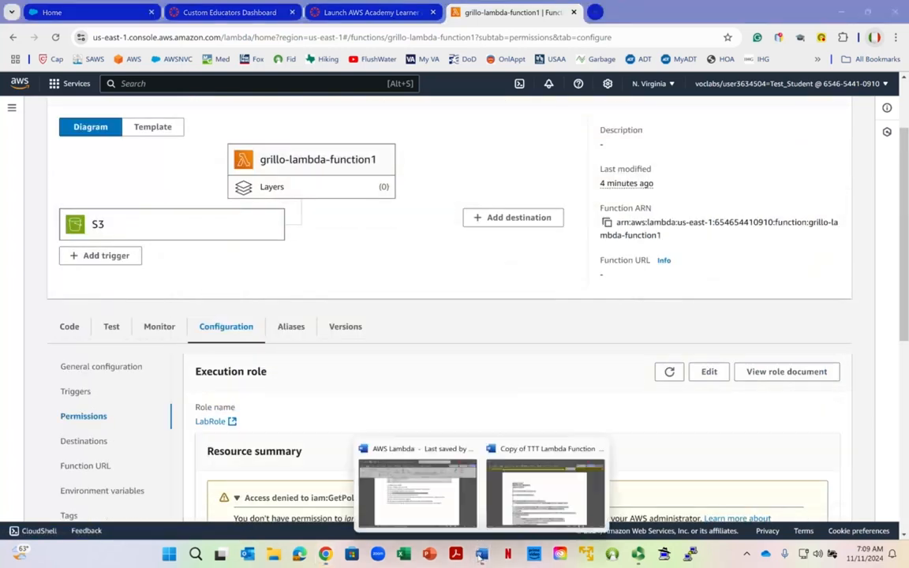
left_click(401, 462)
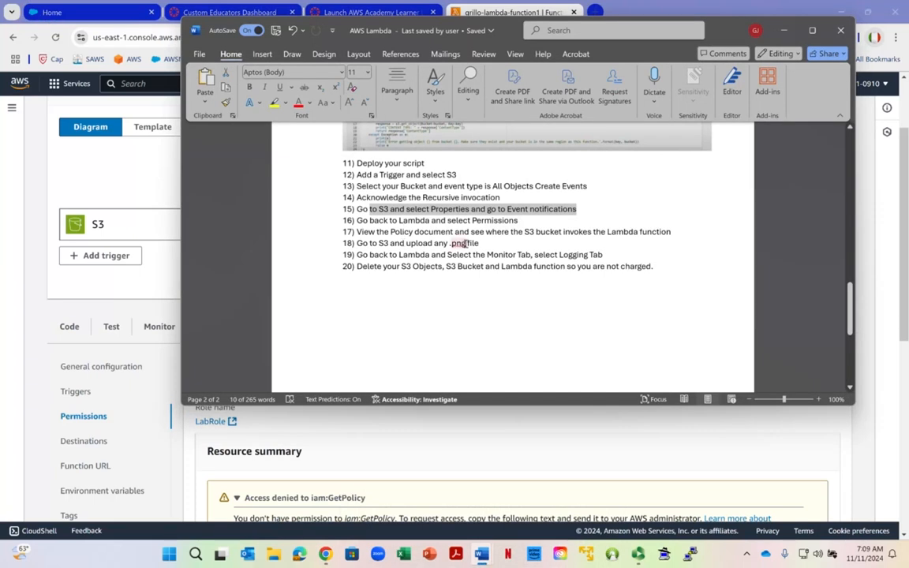
left_click(783, 30)
Open google.com in a new browser tab
key("ctrl+t")
left_click(447, 37)
type("goo")
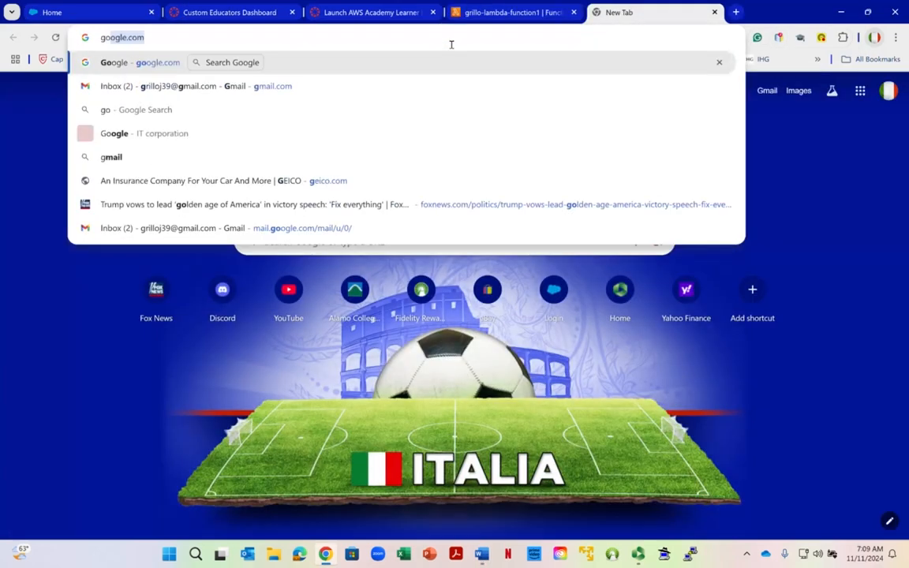
type("gle.com")
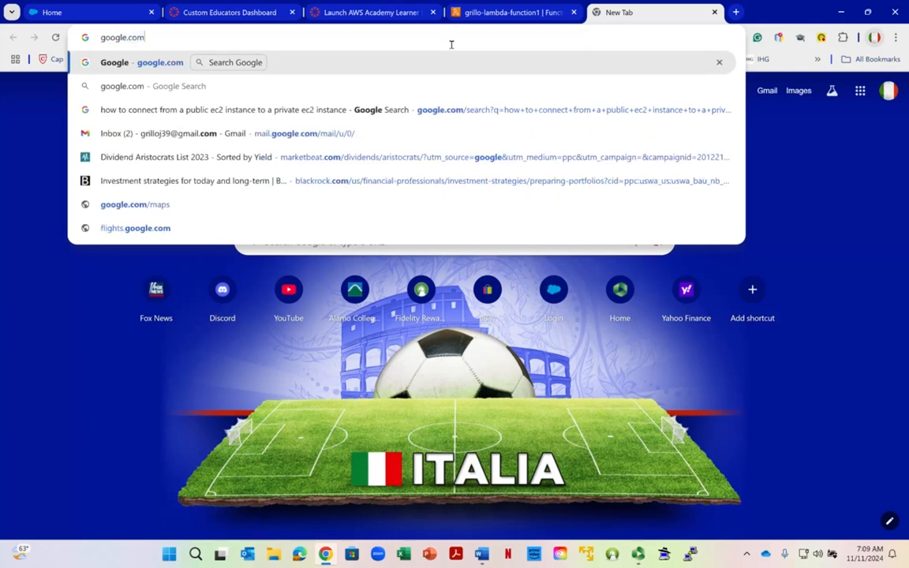
key("Return")
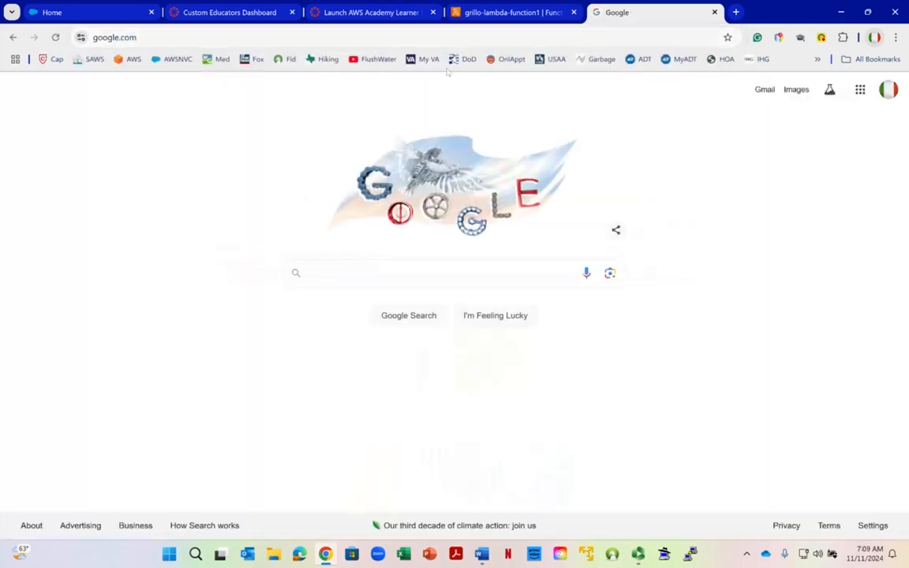
Search Google for "summer png" and show the image results
left_click(340, 271)
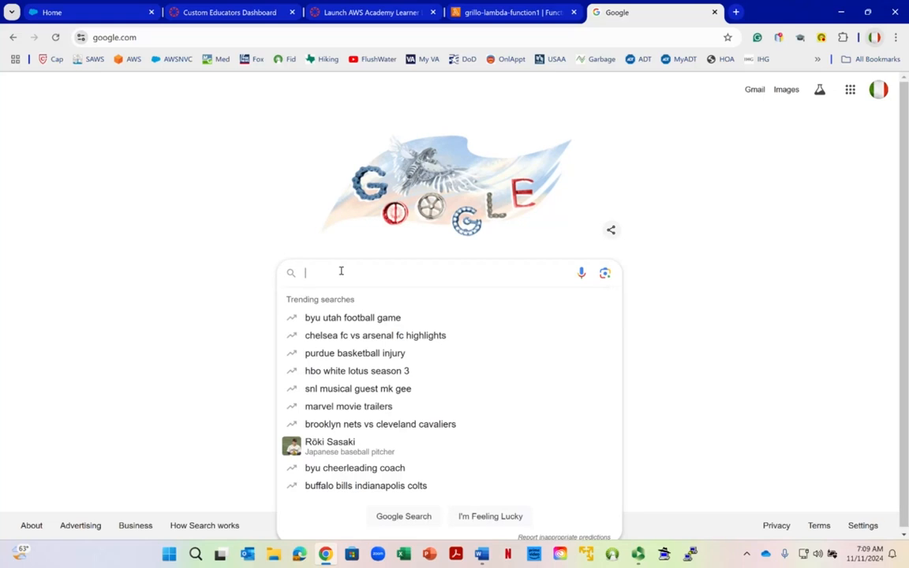
type("summer")
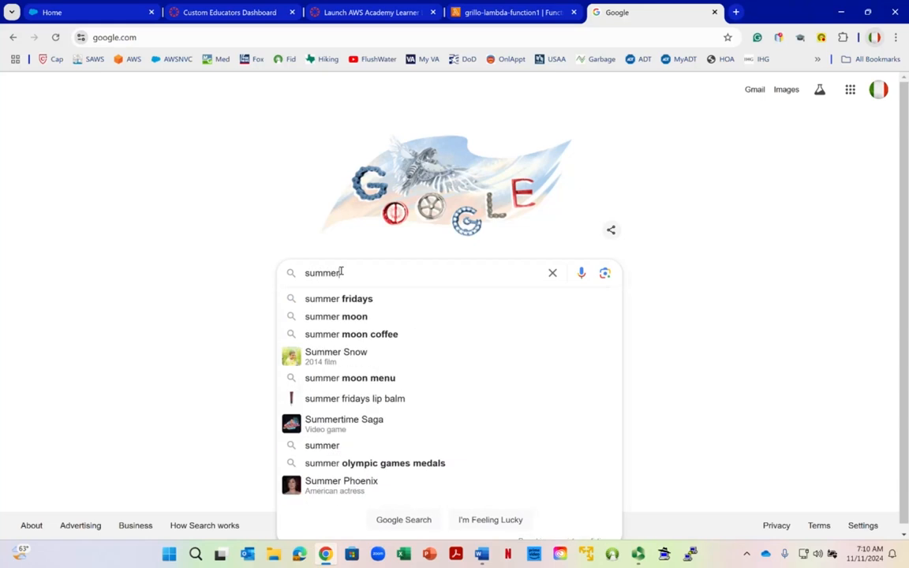
type(" png")
key("Return")
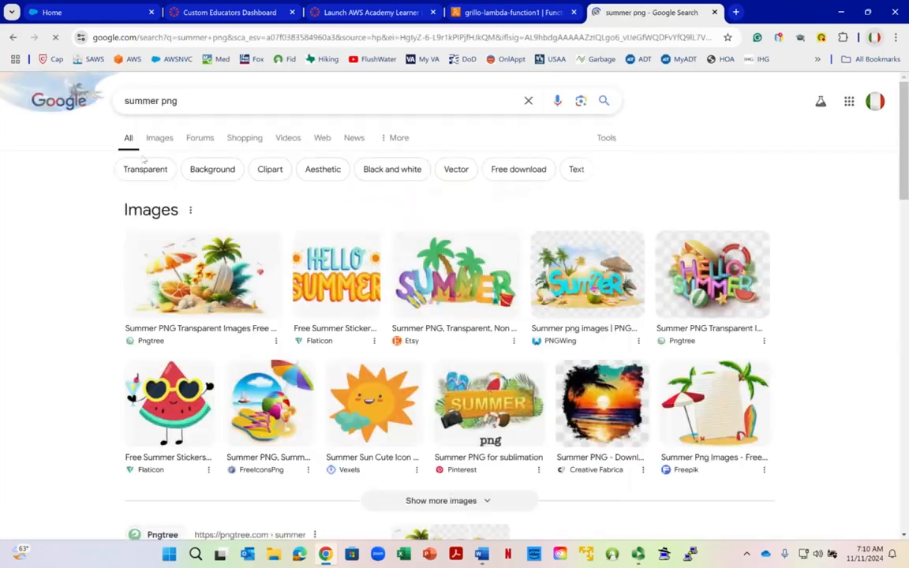
left_click(167, 148)
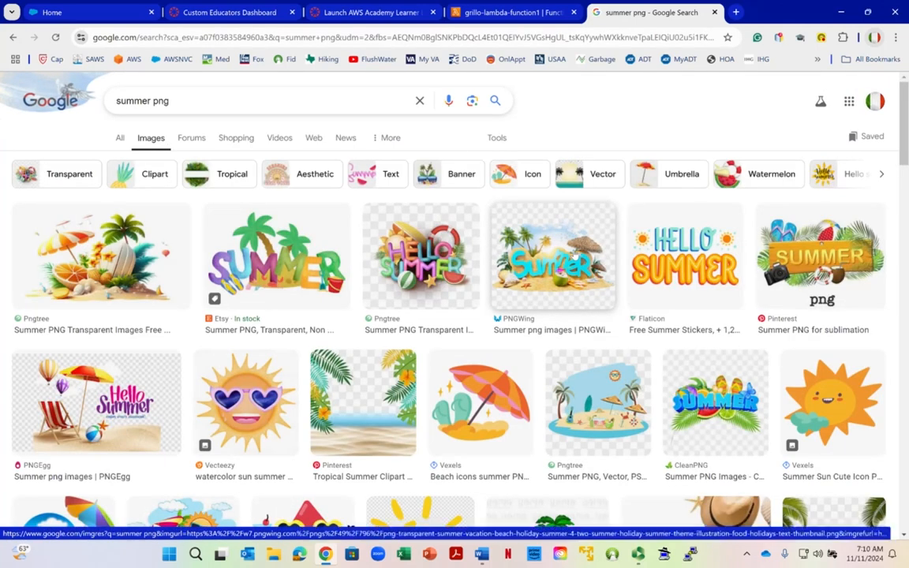
Save the PNGWing summer beach picture as a PNG image in the Downloads folder, keeping the suggested file name
left_click(552, 254)
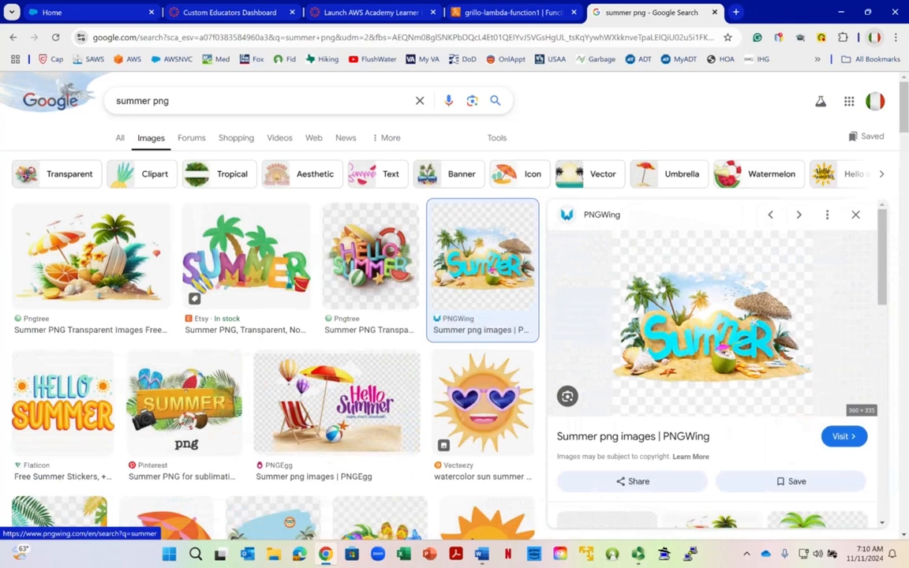
right_click(667, 331)
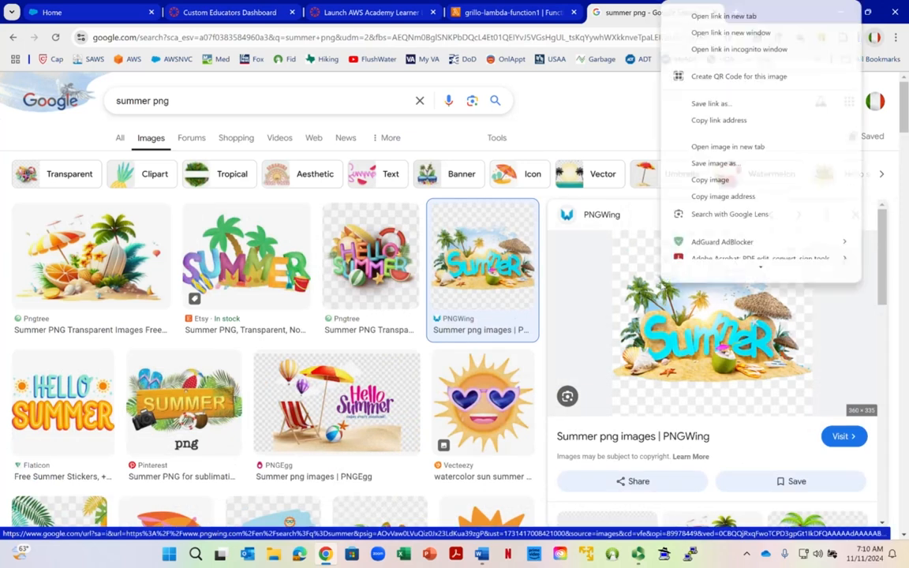
left_click(711, 172)
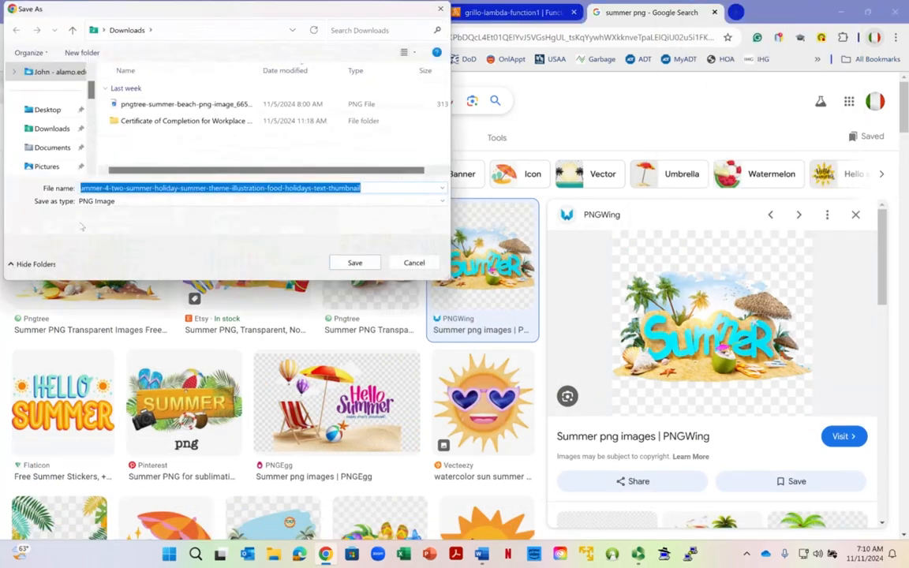
left_click(49, 128)
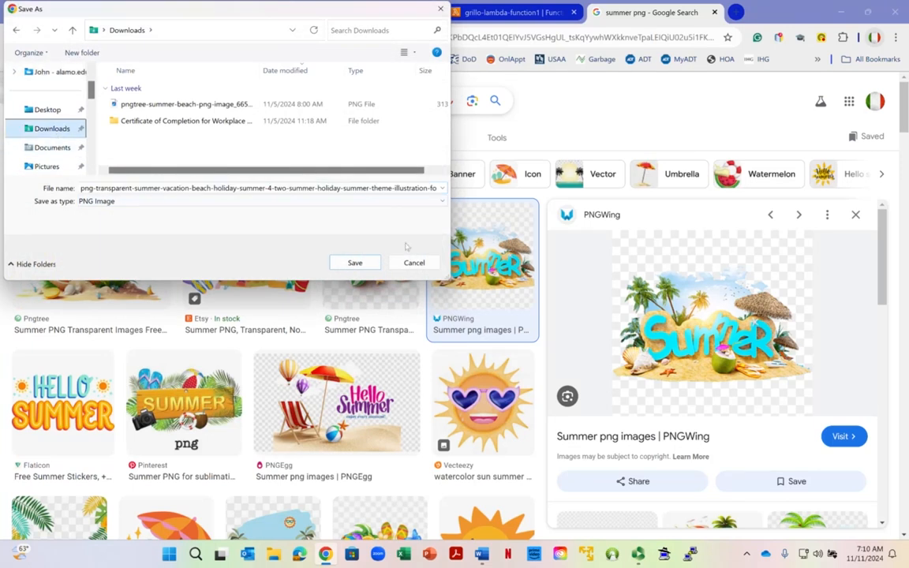
left_click(355, 263)
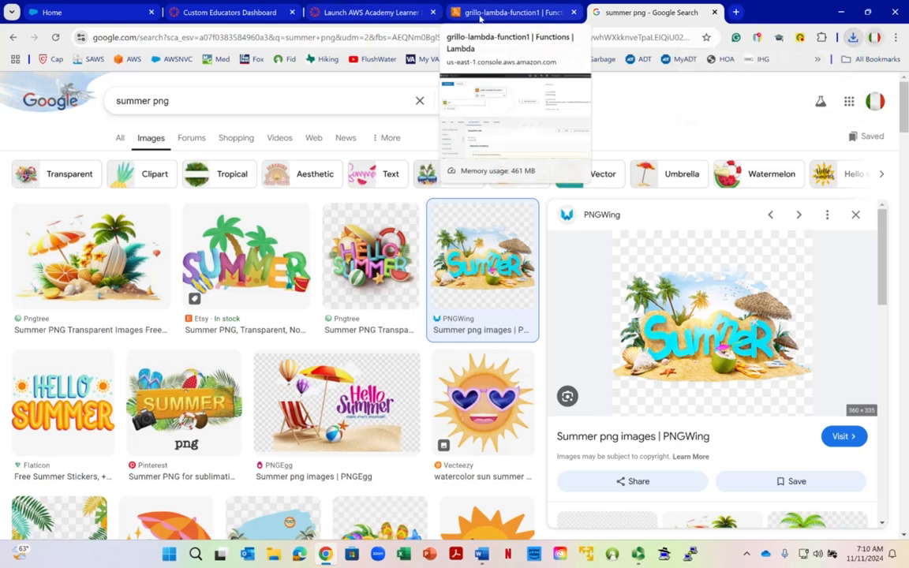
Return to the AWS console, go to the S3 service and open the grillo-lambda-lab1 bucket
left_click(505, 13)
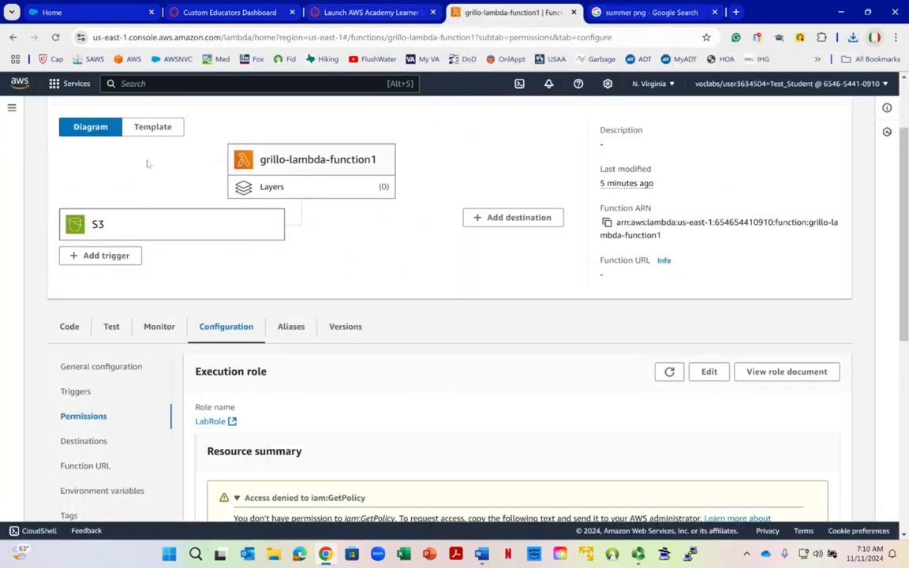
type("s3")
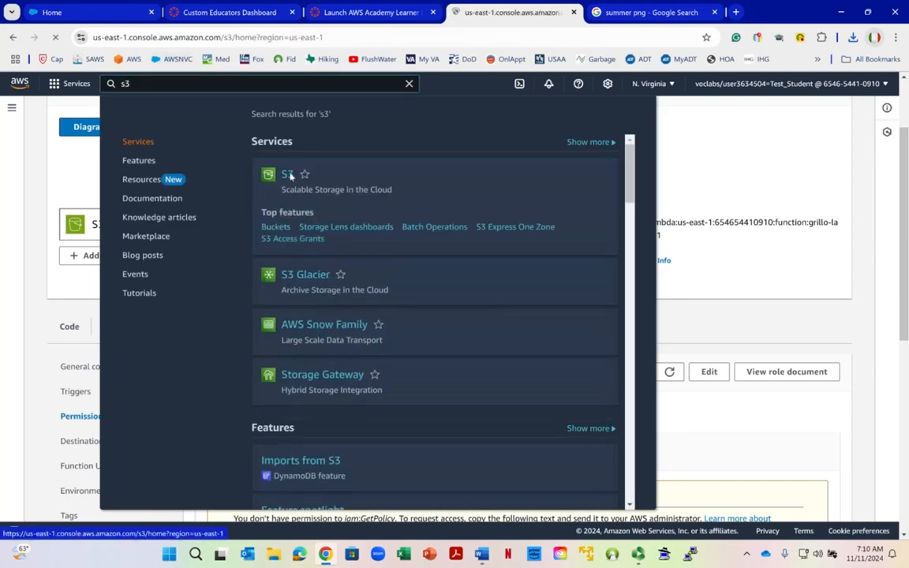
left_click(289, 175)
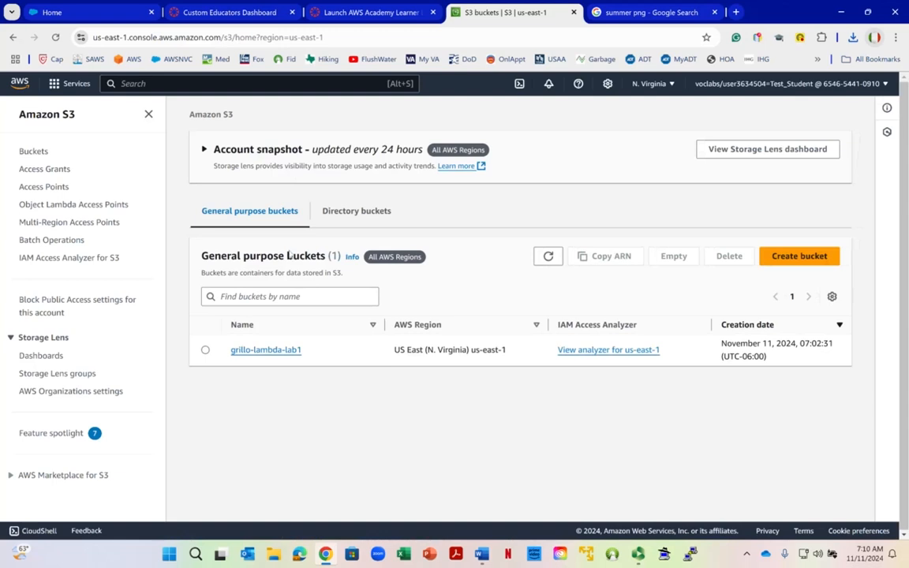
left_click(266, 349)
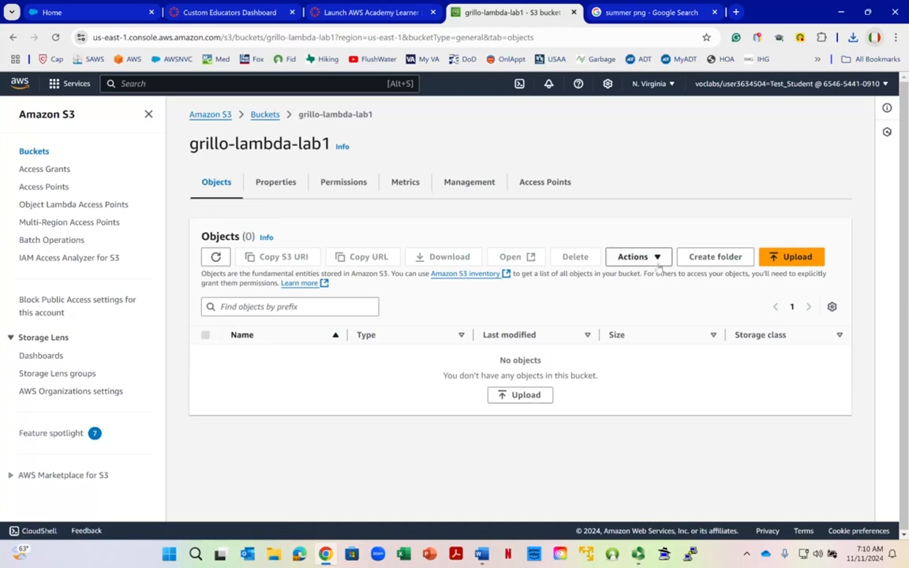
Upload the png-transparent-summer-vacation image from Downloads to the grillo-lambda-lab1 bucket and close the upload status page
left_click(787, 260)
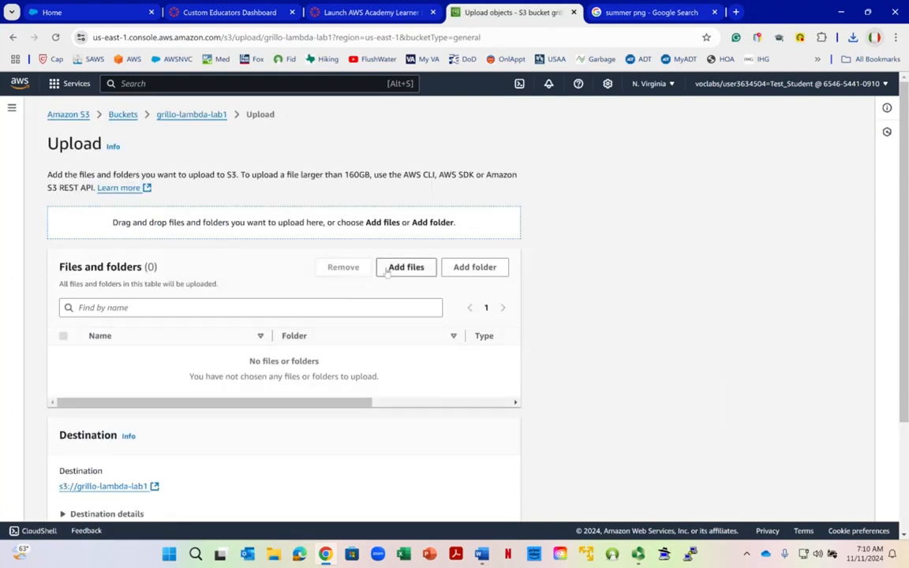
left_click(388, 271)
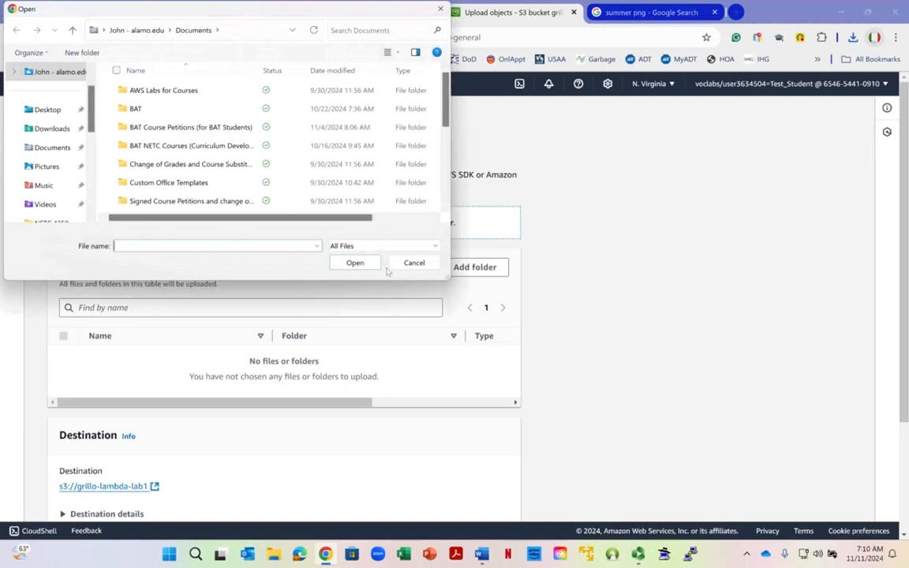
left_click(50, 127)
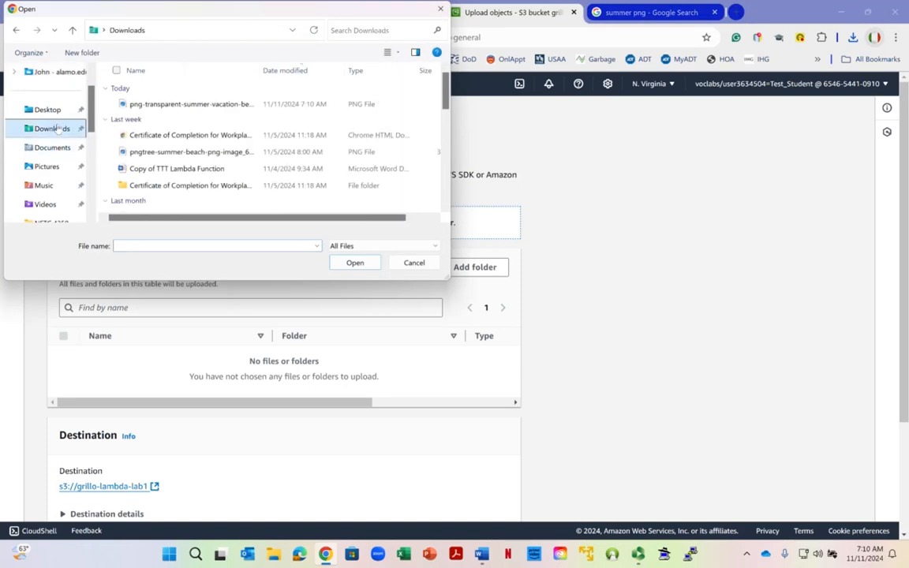
left_click(185, 104)
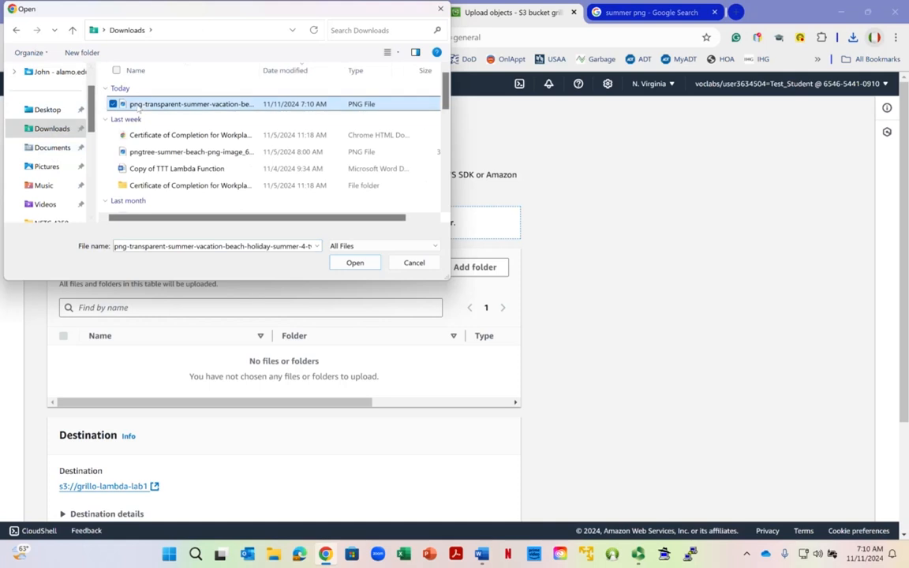
left_click(355, 263)
scroll(359, 284, "down", 3)
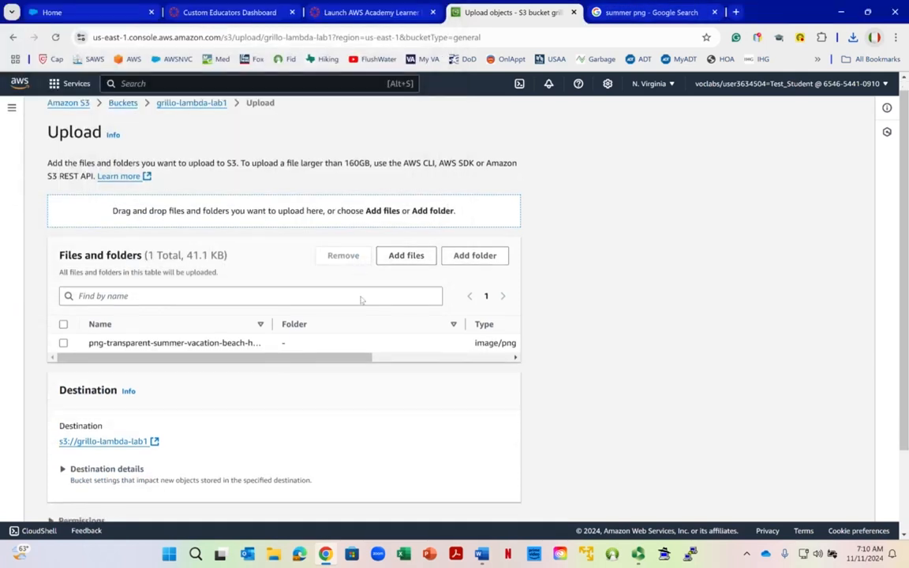
left_click(494, 500)
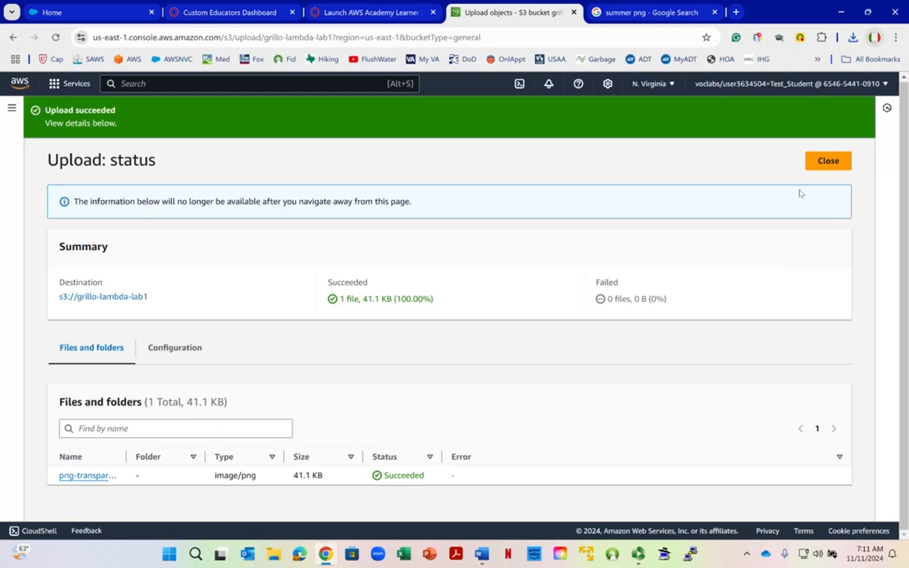
left_click(811, 166)
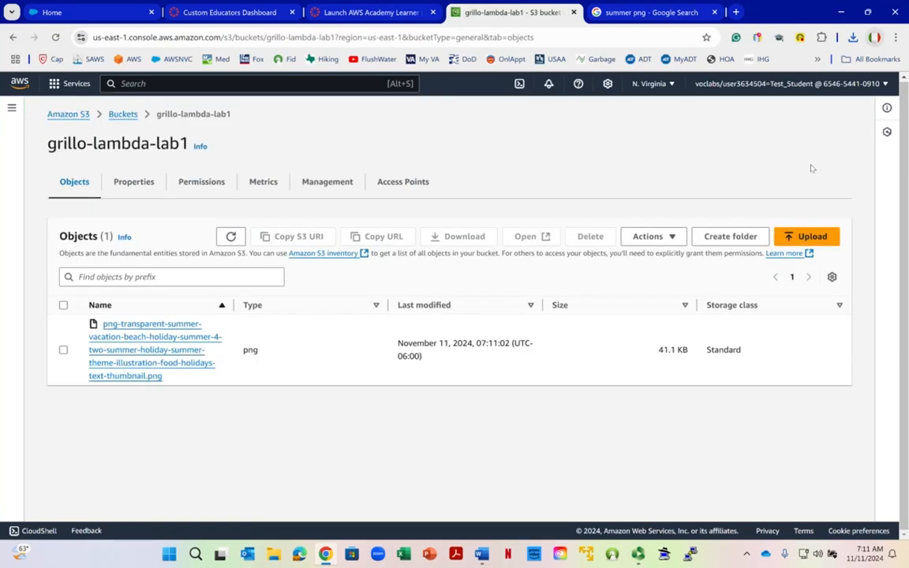
Look through the bucket's properties, including versioning, default encryption and archive configurations
left_click(134, 182)
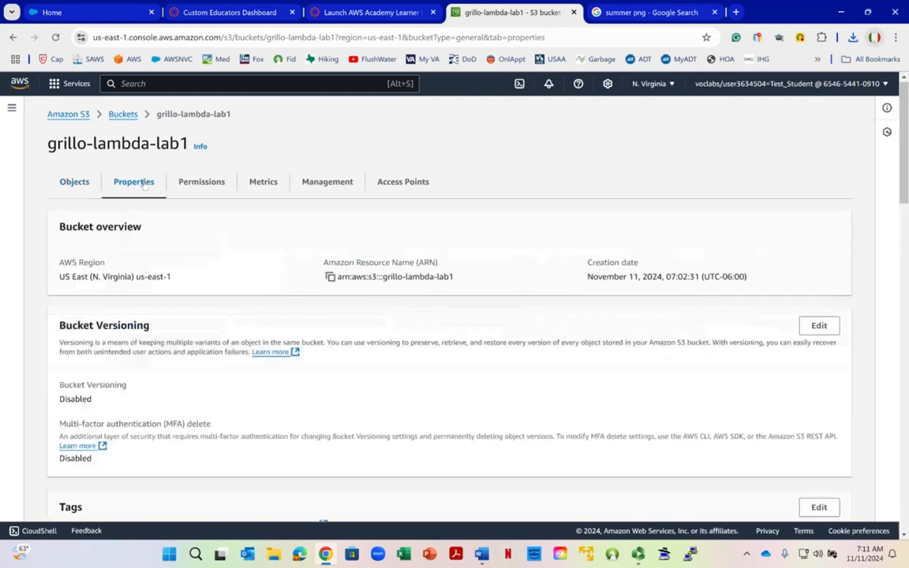
scroll(182, 237, "down", 2)
scroll(182, 236, "up", 2)
scroll(181, 239, "down", 5)
scroll(183, 242, "down", 2)
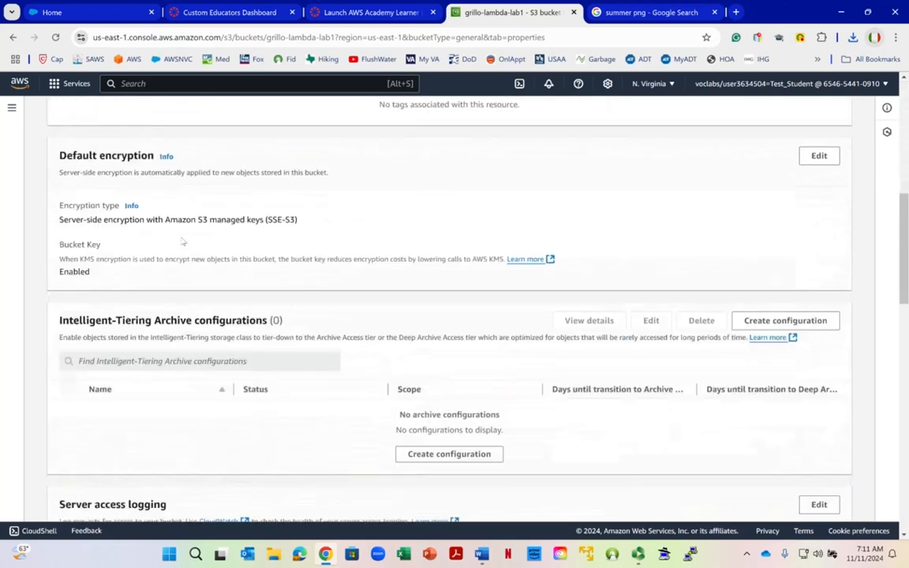
scroll(182, 241, "up", 8)
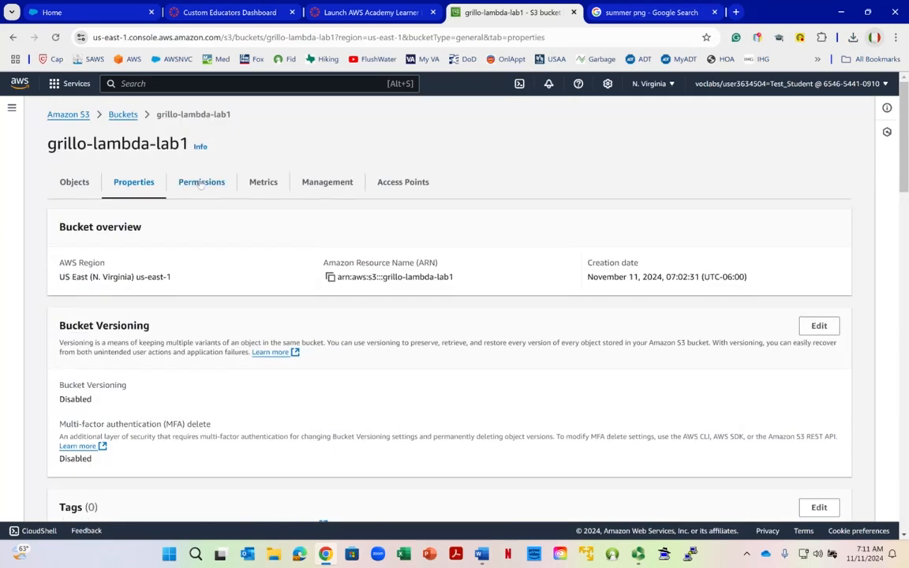
Examine the bucket's public access settings and bucket policy under its permissions, and open its lifecycle and replication rules
left_click(201, 182)
scroll(233, 239, "down", 2)
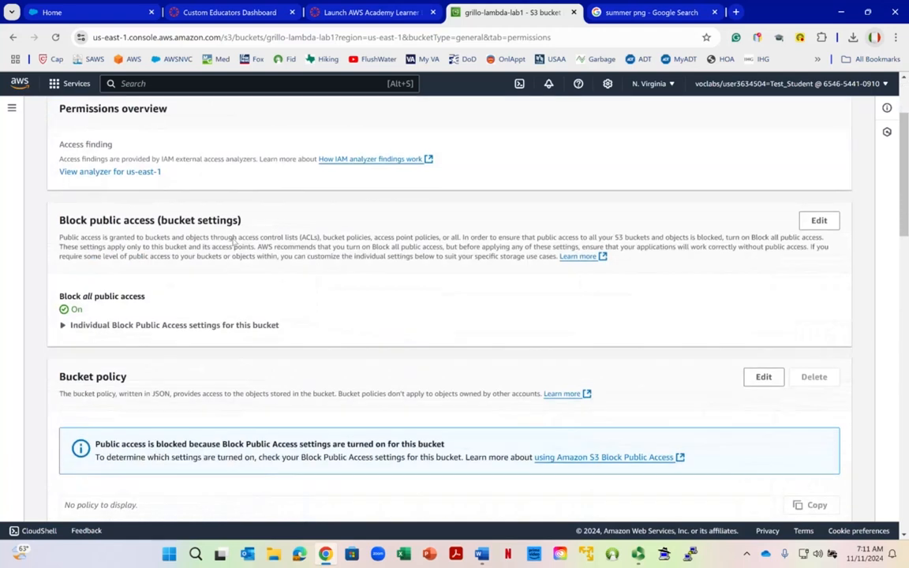
scroll(232, 238, "down", 2)
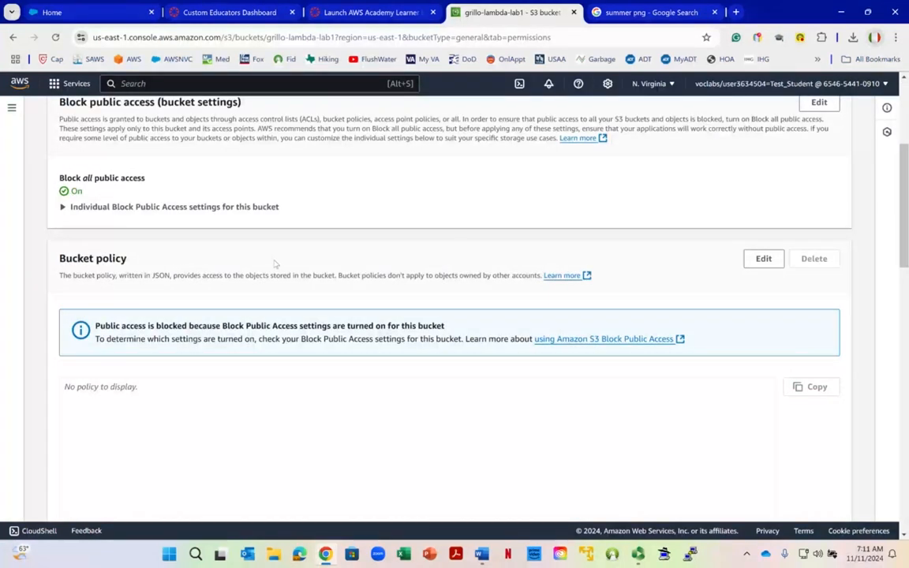
scroll(278, 263, "up", 1)
scroll(273, 259, "down", 2)
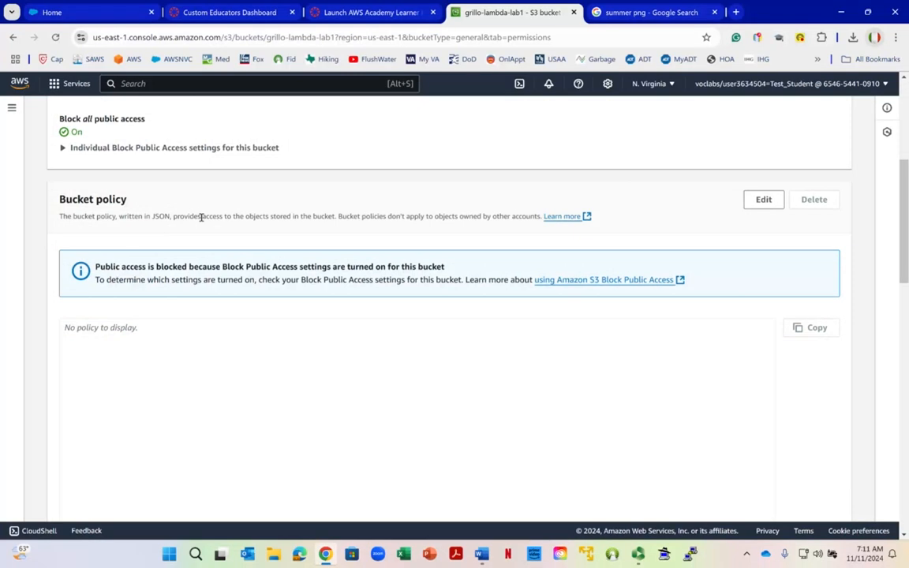
scroll(462, 219, "up", 3)
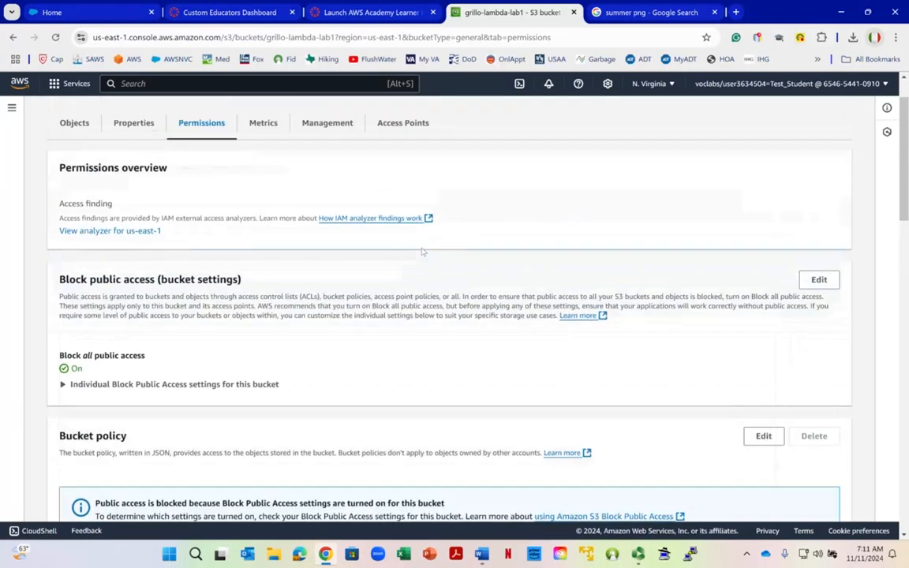
left_click(324, 124)
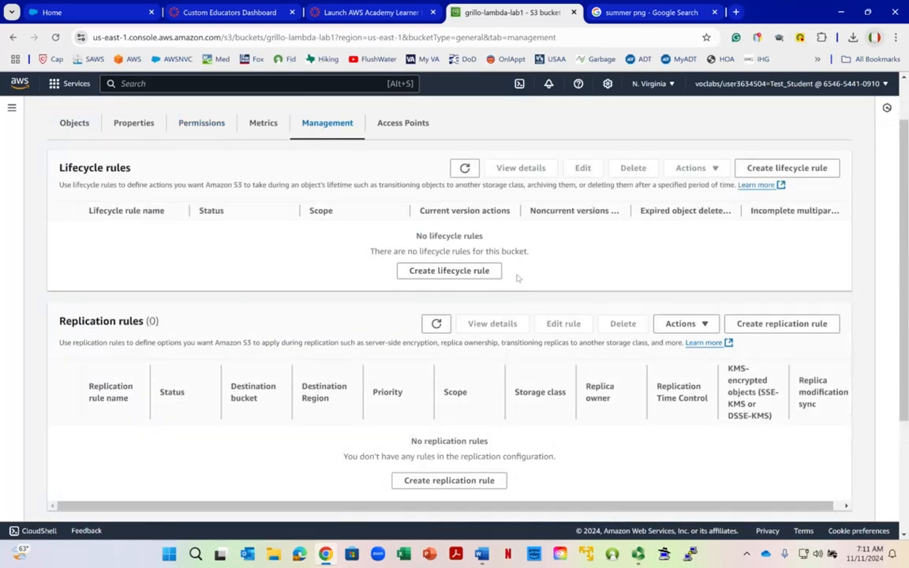
Start a lifecycle rule named grillo-lifecyle-rule1, apply it to all objects in the bucket and acknowledge that scope
left_click(463, 276)
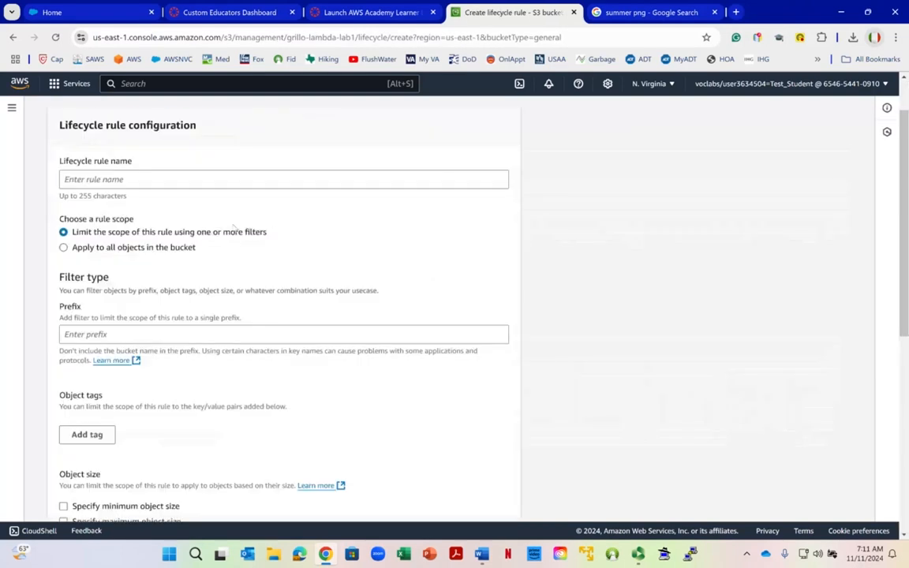
left_click(245, 180)
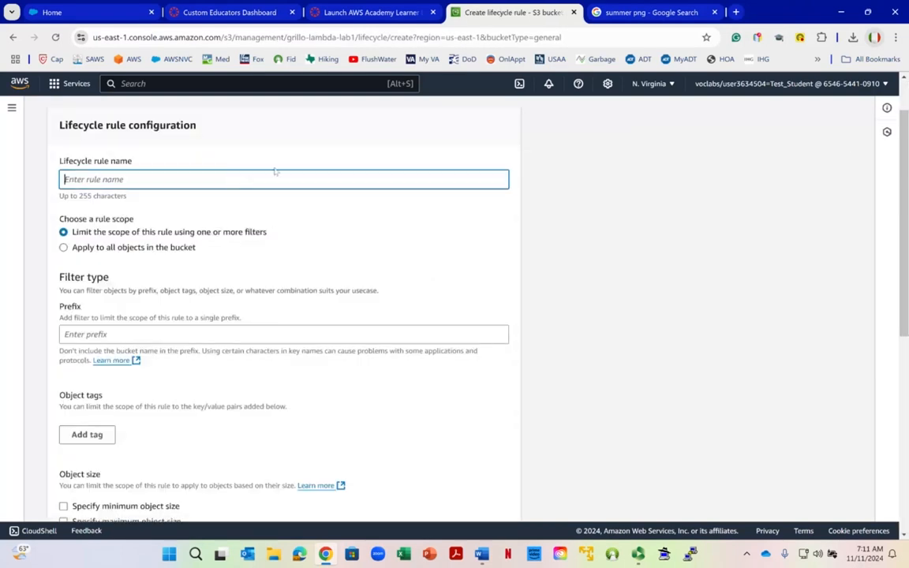
type("grillo-lifecyle-rule1")
scroll(169, 192, "down", 1)
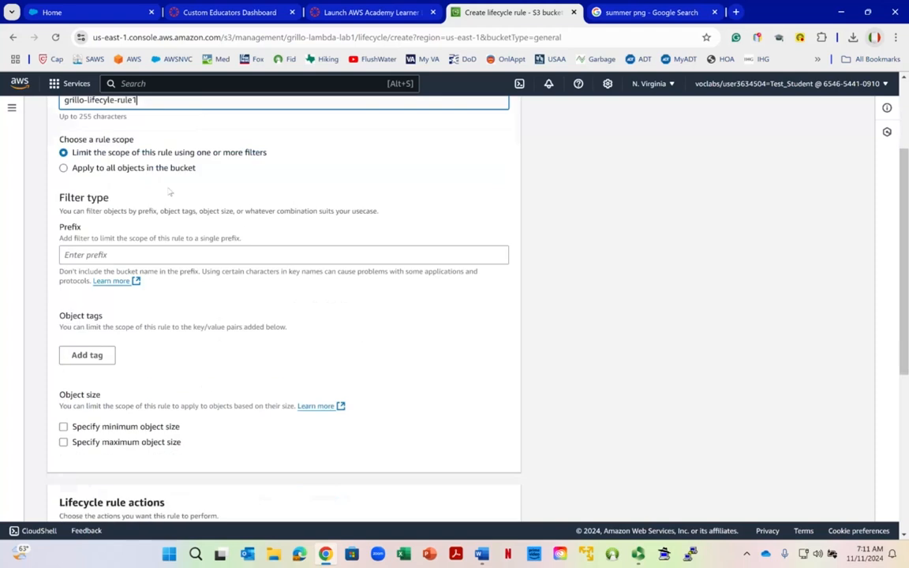
scroll(169, 192, "down", 1)
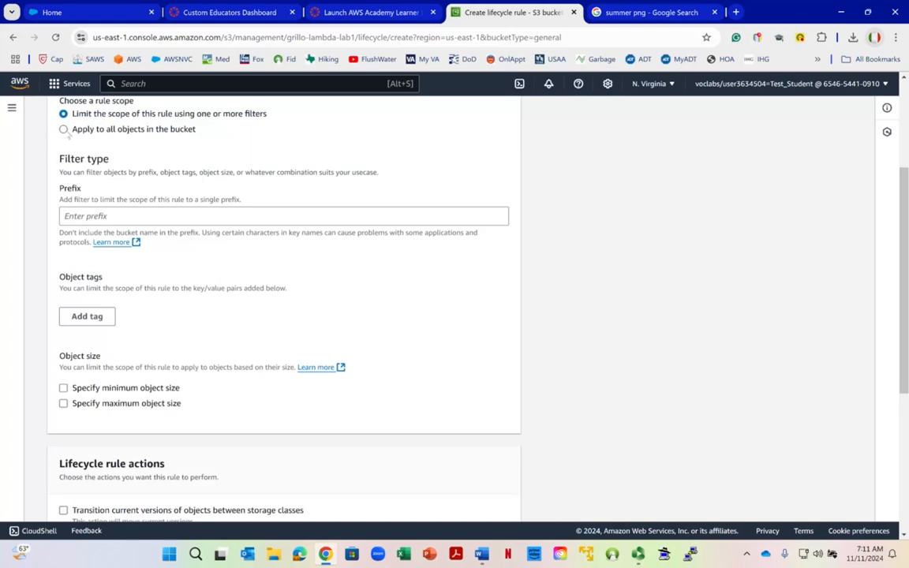
left_click(64, 129)
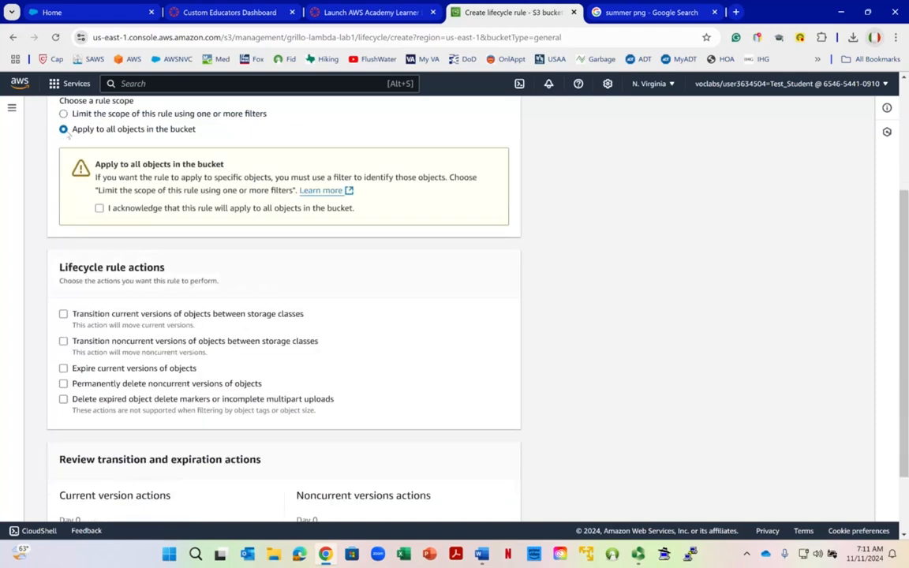
left_click(99, 208)
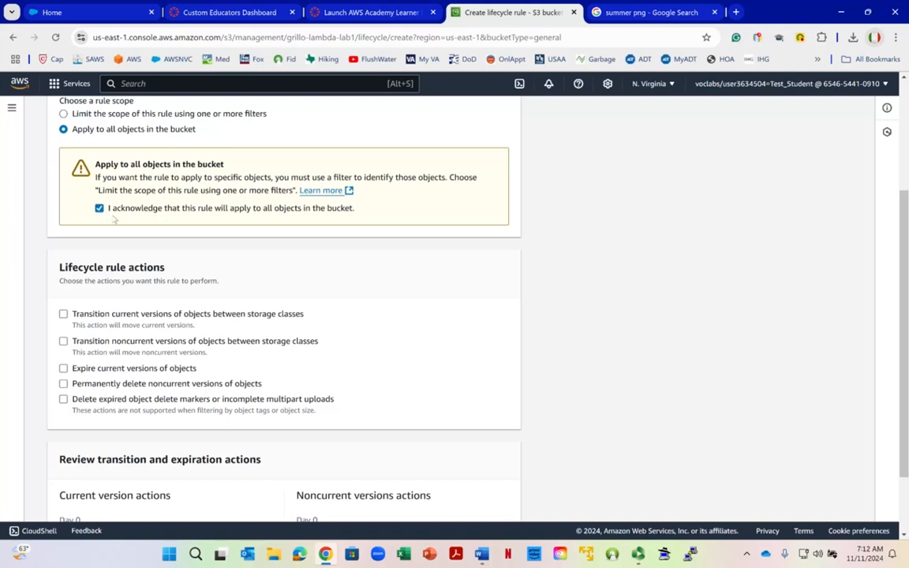
scroll(115, 217, "down", 1)
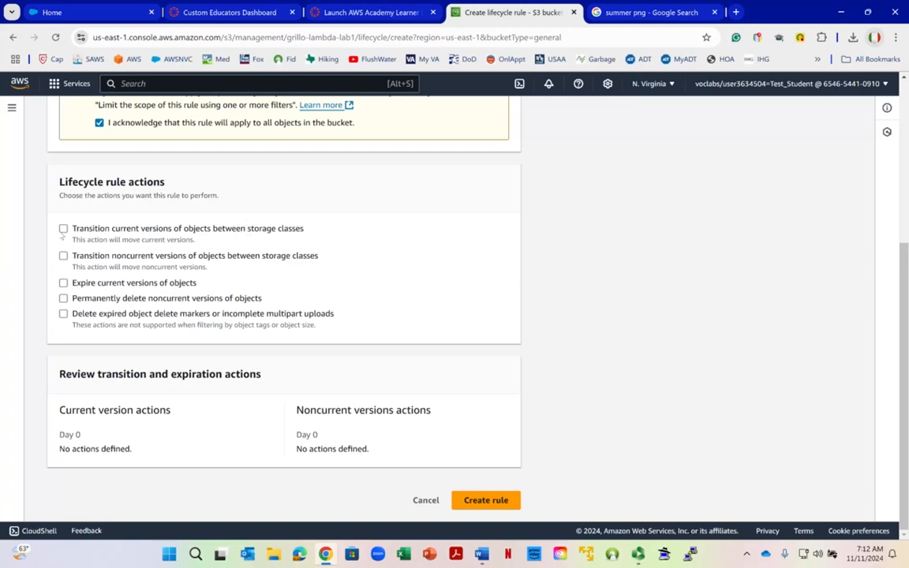
left_click(63, 228)
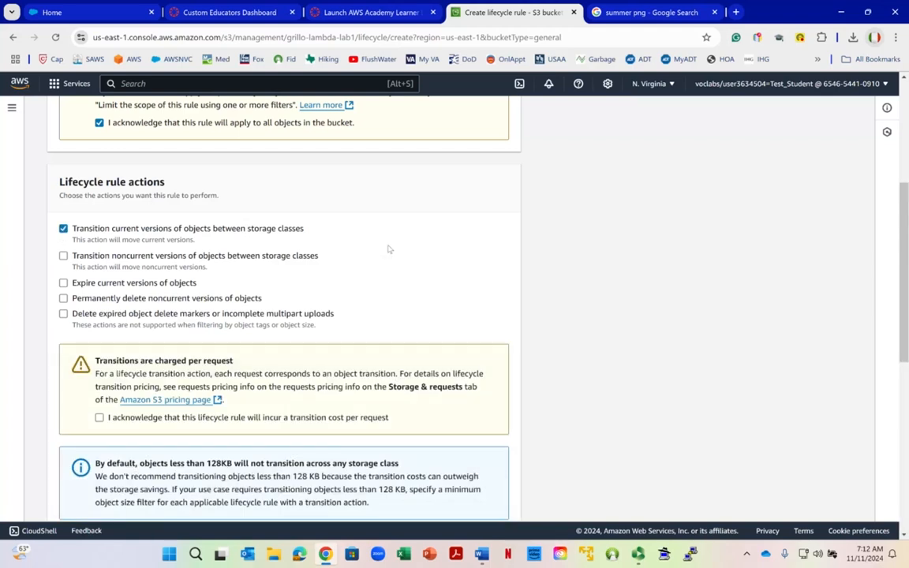
scroll(379, 284, "down", 5)
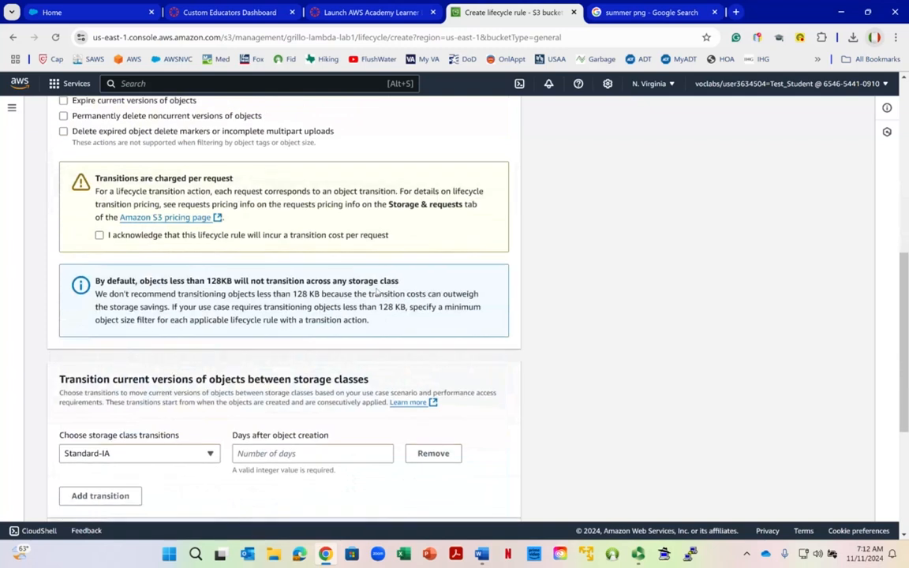
scroll(376, 288, "down", 1)
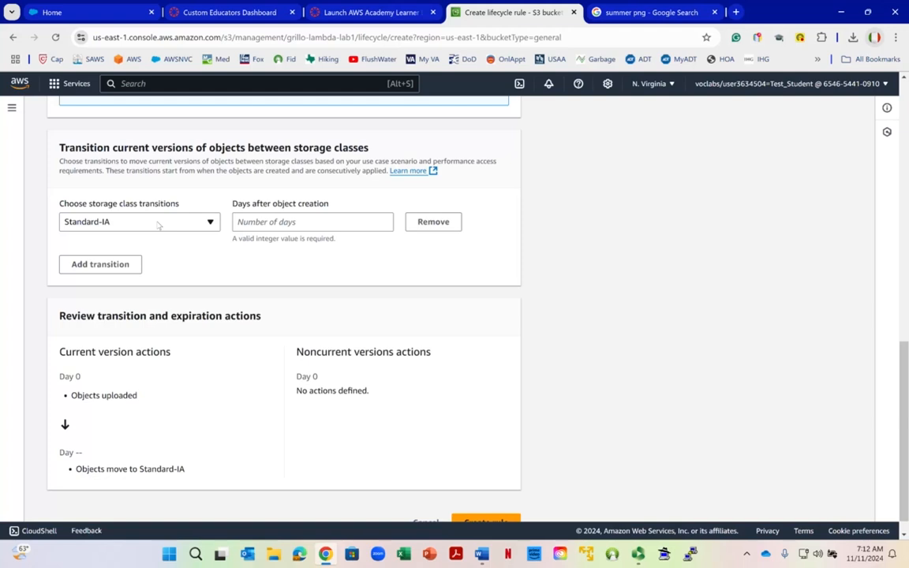
scroll(158, 225, "up", 8)
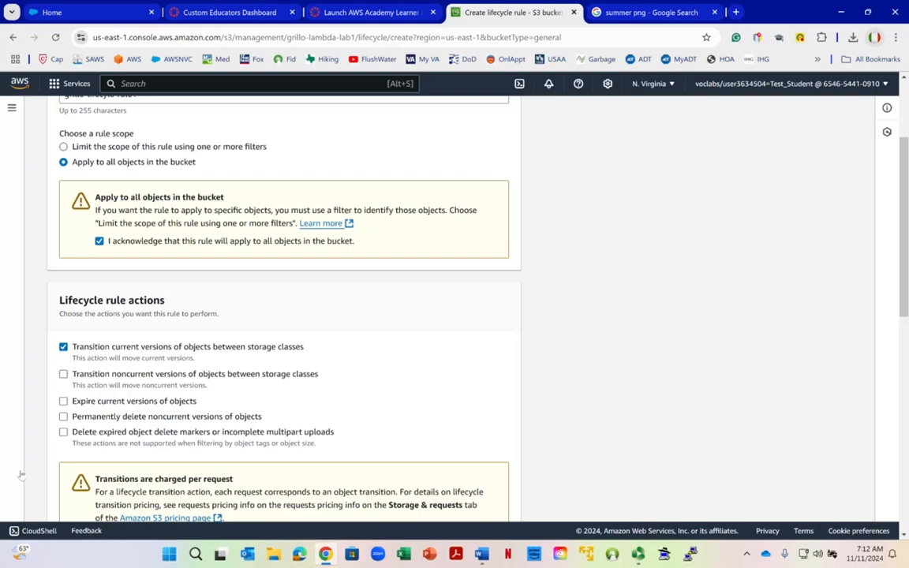
left_click(64, 346)
Enable transitioning noncurrent object versions between storage classes, moving them to Standard-IA 90 days after they become noncurrent
left_click(161, 373)
scroll(308, 345, "down", 2)
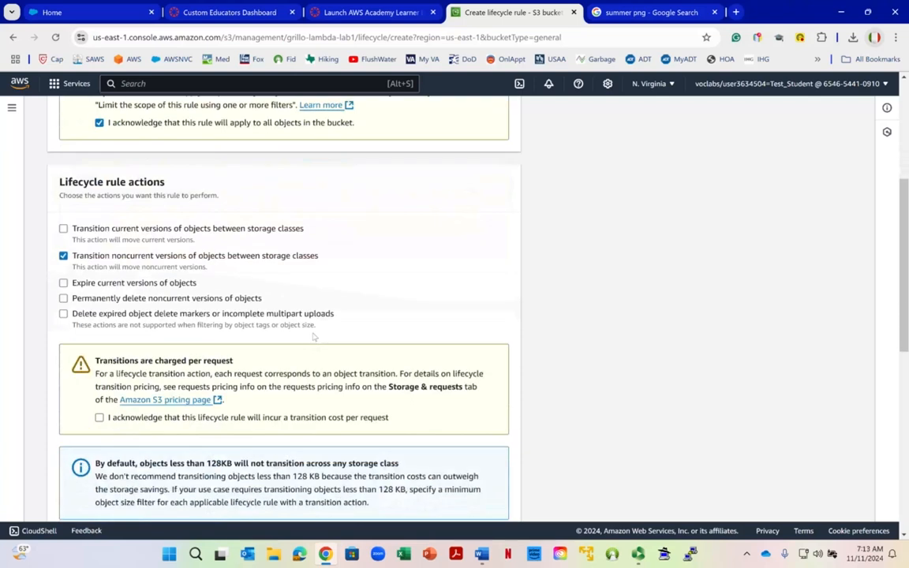
scroll(312, 342, "down", 1)
scroll(292, 307, "down", 5)
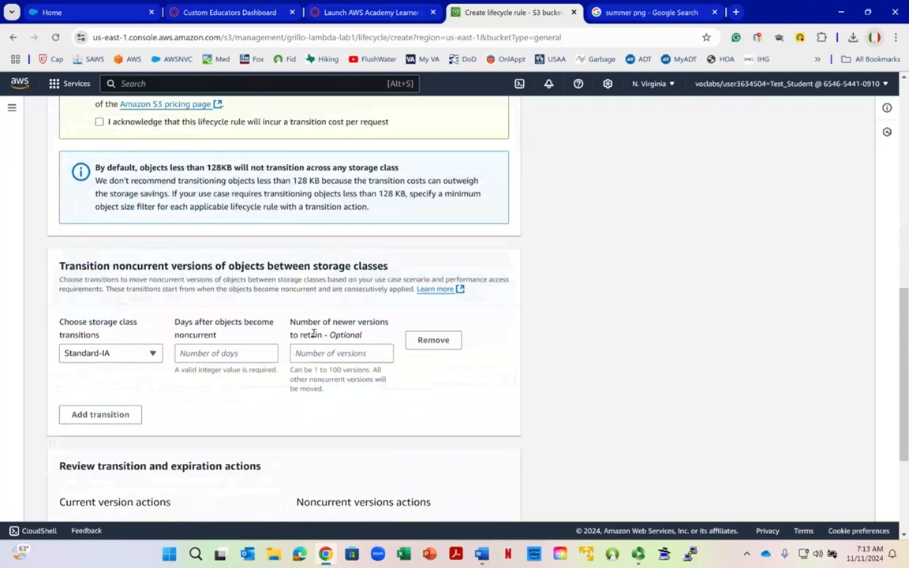
left_click(186, 234)
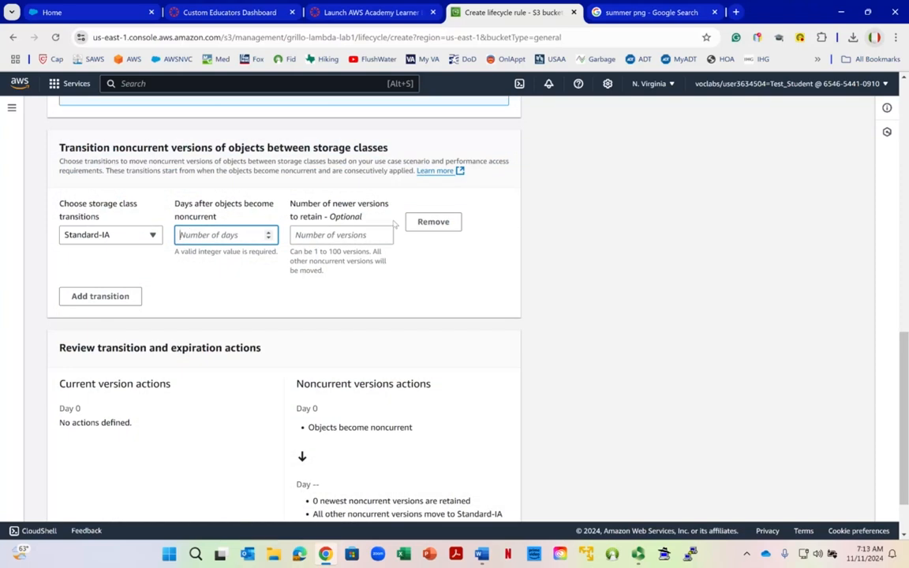
type("90")
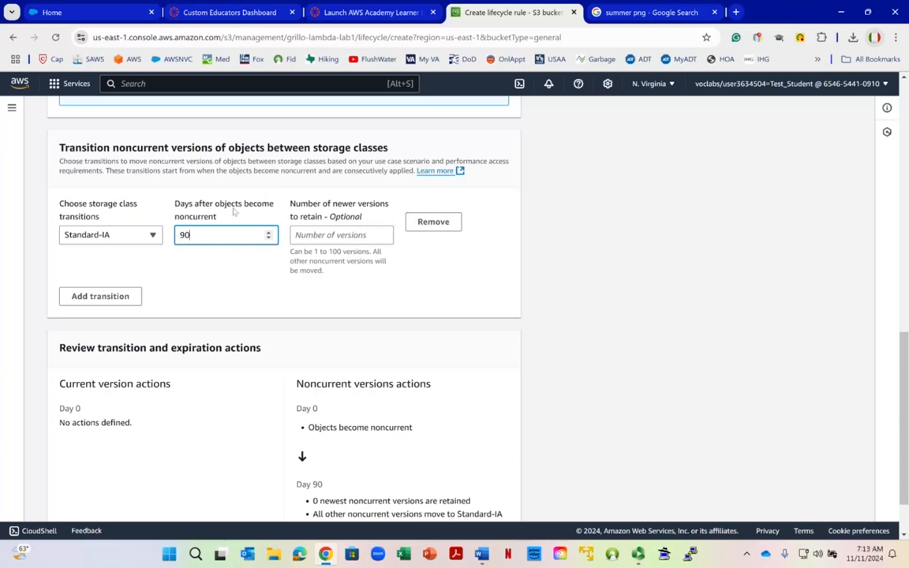
scroll(236, 193, "up", 5)
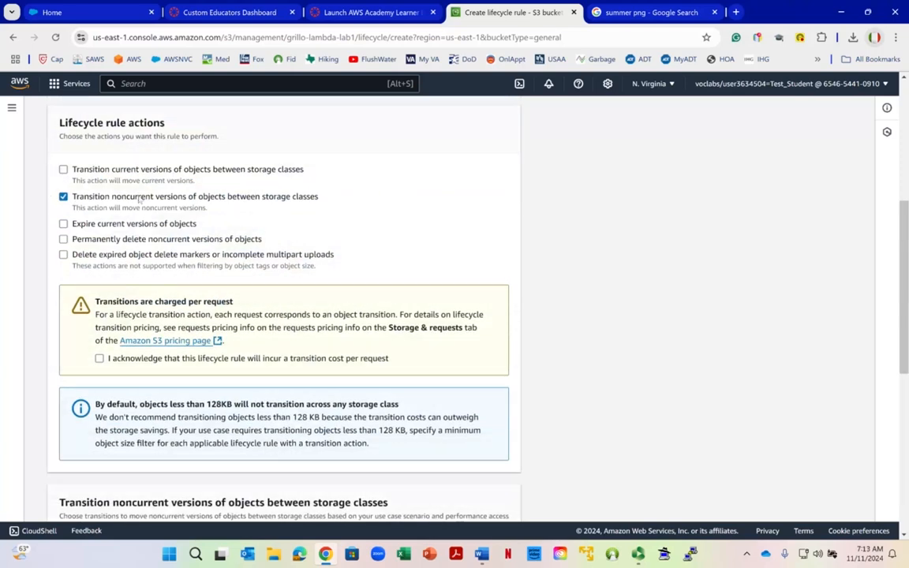
scroll(225, 209, "down", 3)
scroll(268, 276, "down", 2)
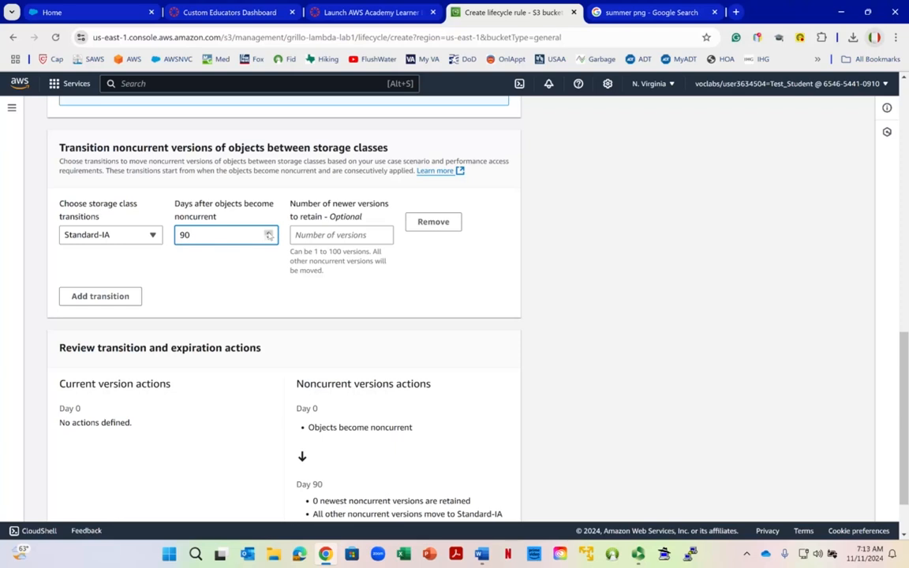
Add a second noncurrent-version transition to Glacier Instant Retrieval after 360 days
left_click(112, 298)
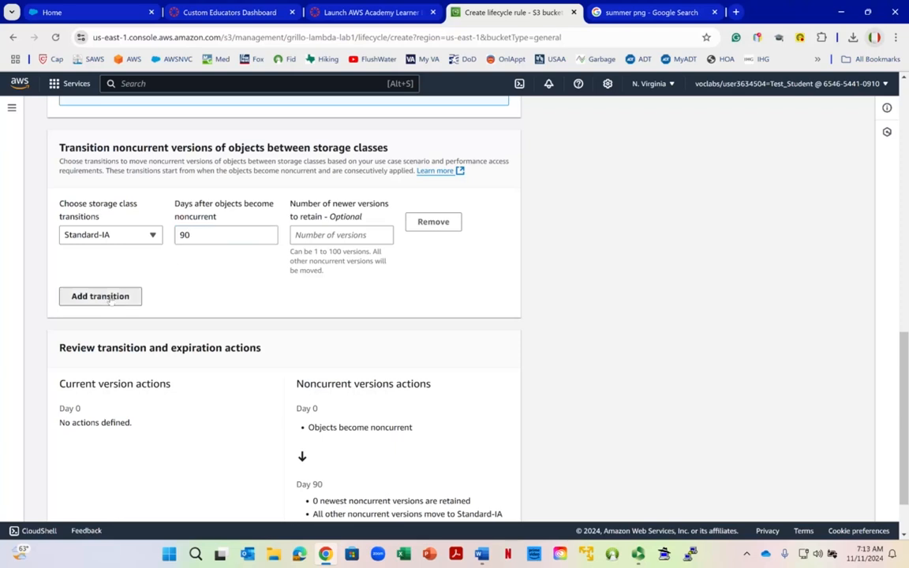
left_click(116, 299)
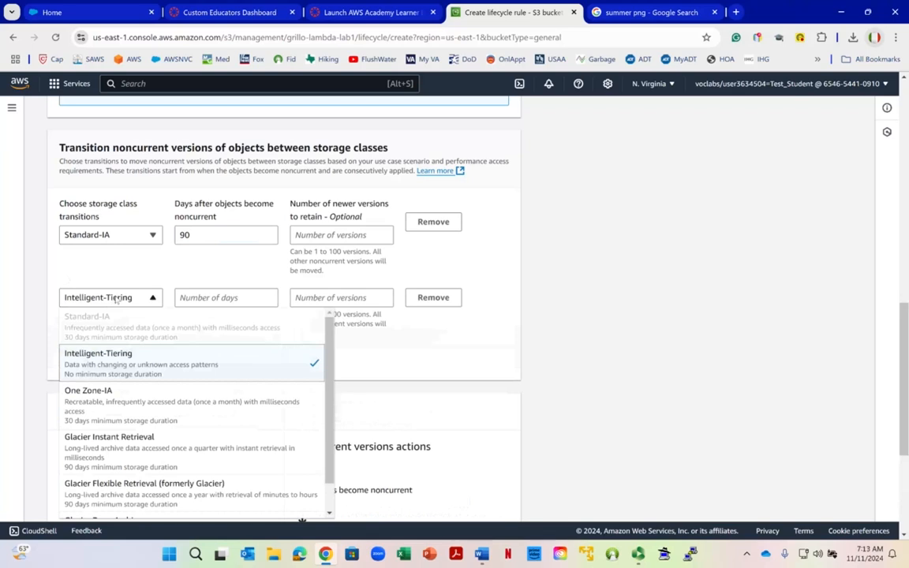
scroll(136, 327, "down", 2)
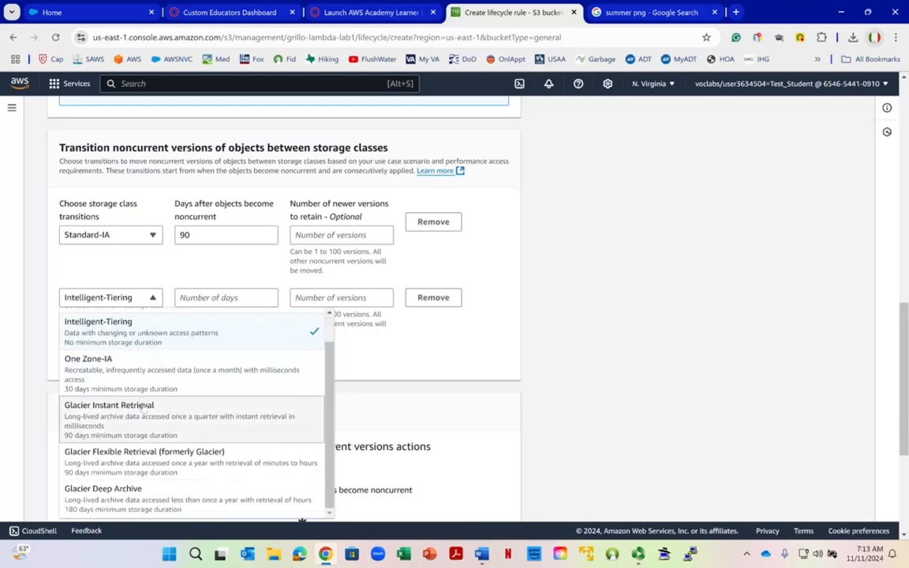
left_click(143, 407)
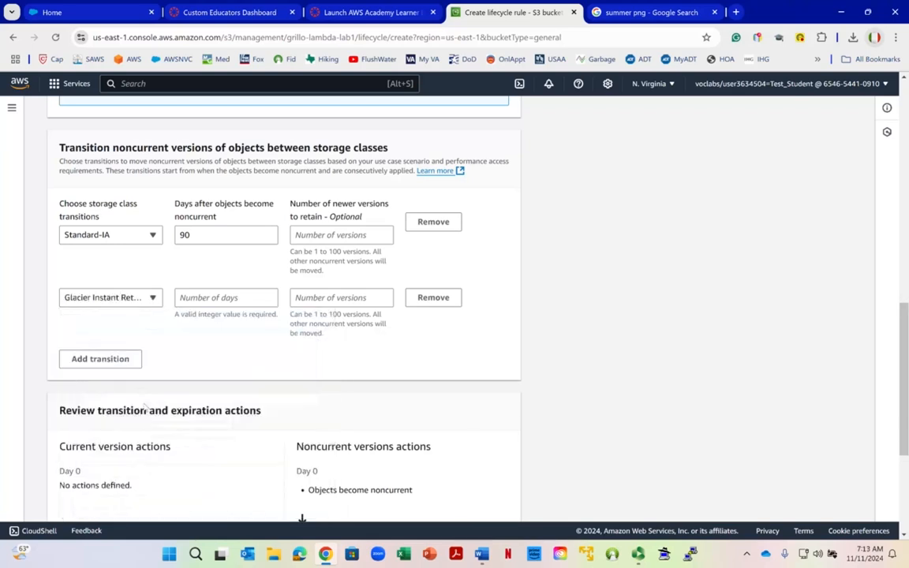
left_click(204, 301)
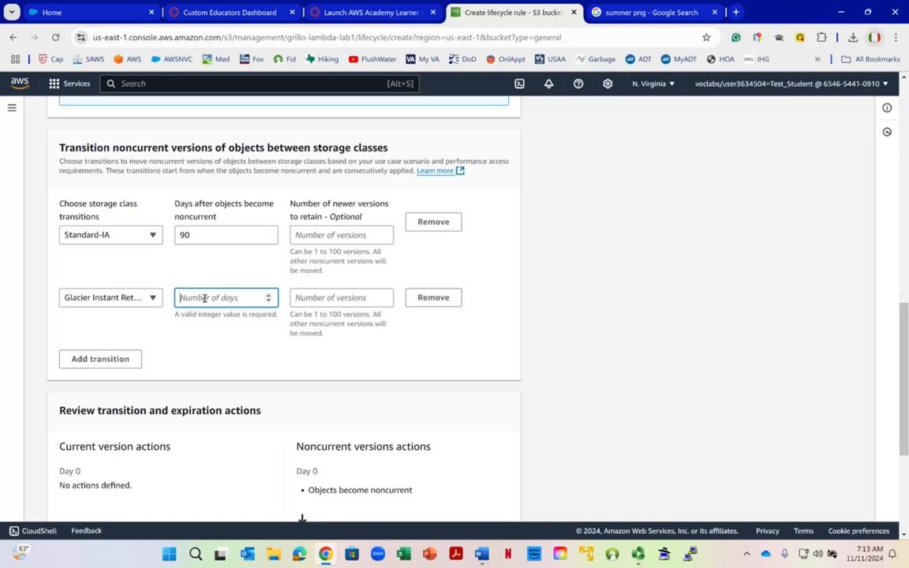
type("3")
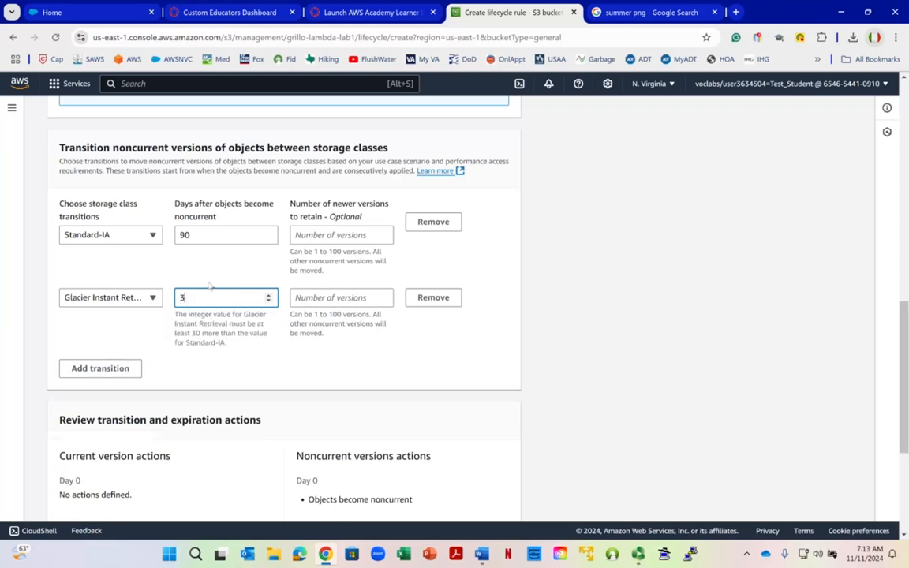
type("60")
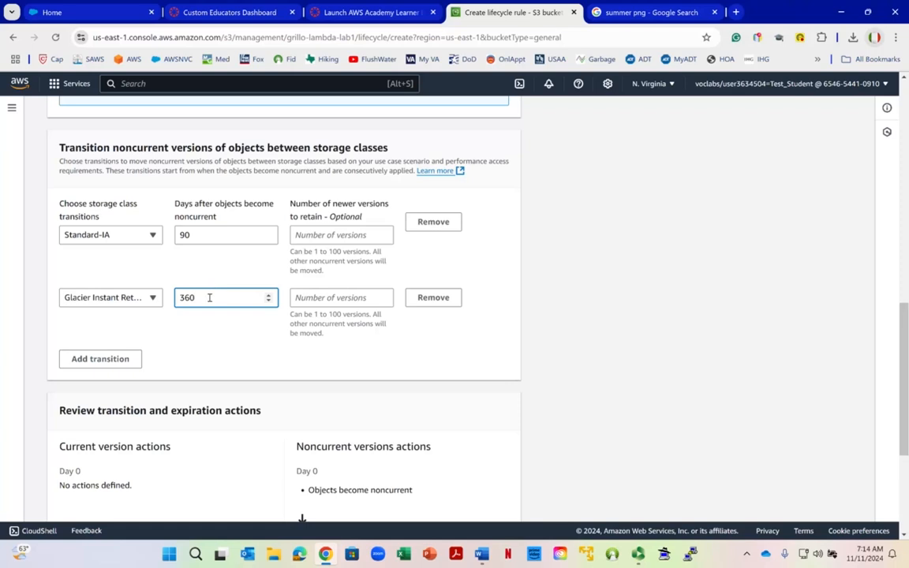
Acknowledge the per-request transition cost and create the lifecycle rule
scroll(217, 316, "down", 3)
scroll(222, 336, "down", 1)
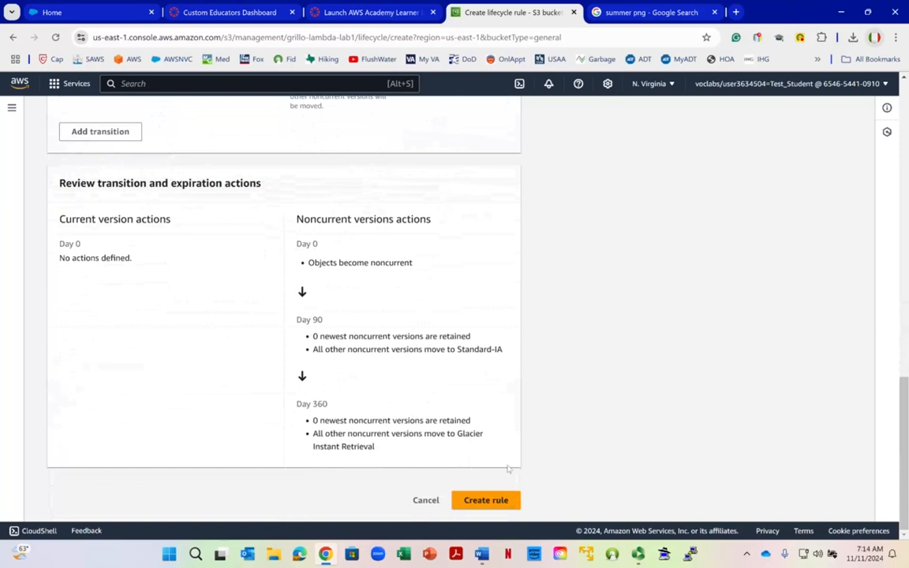
left_click(496, 499)
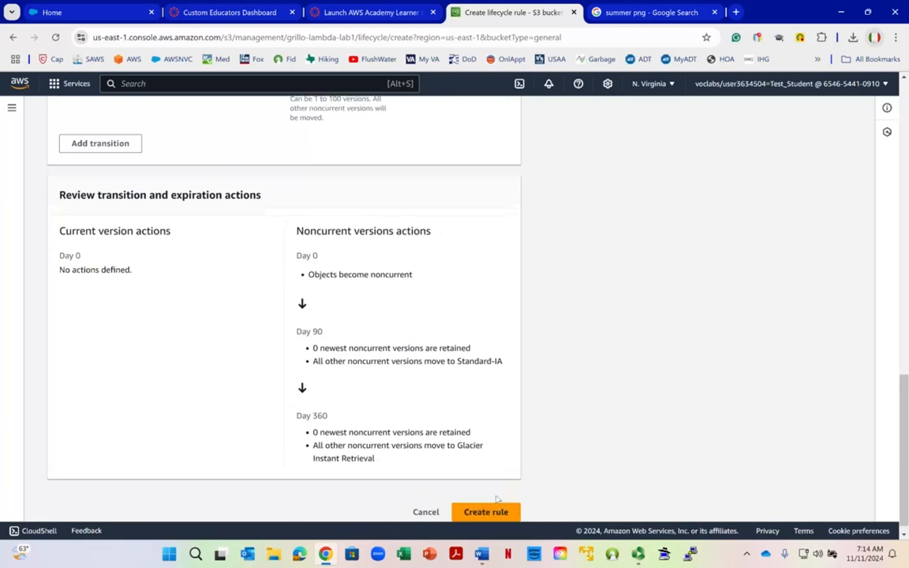
left_click(489, 506)
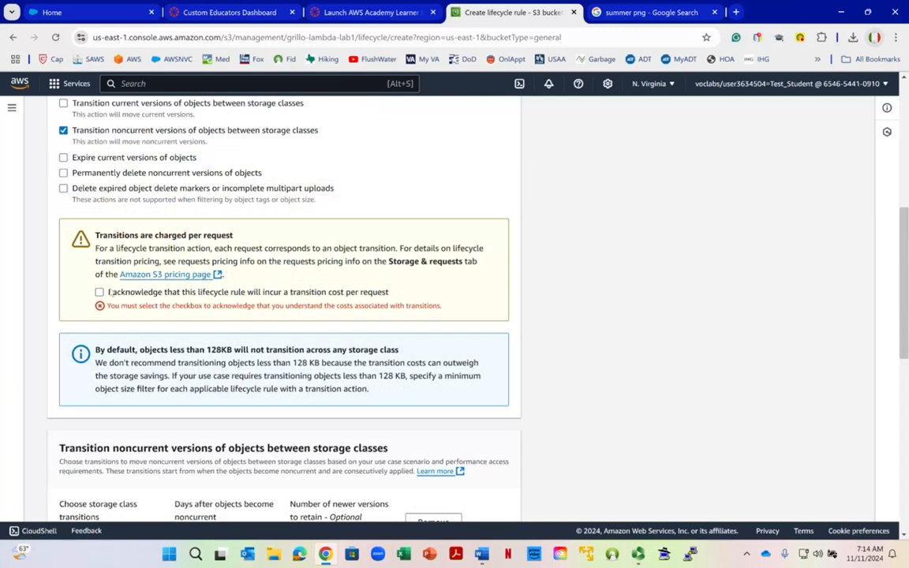
left_click(100, 292)
scroll(445, 385, "down", 8)
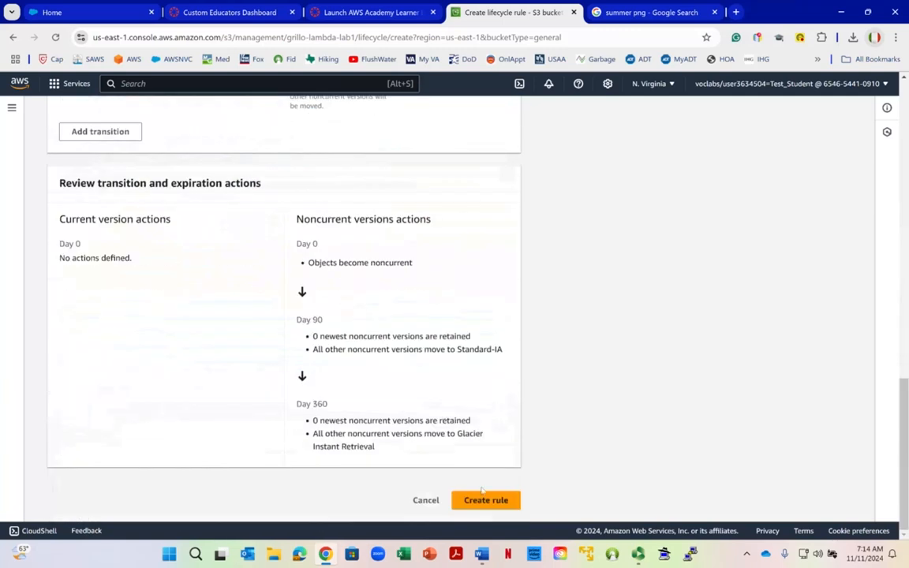
left_click(492, 506)
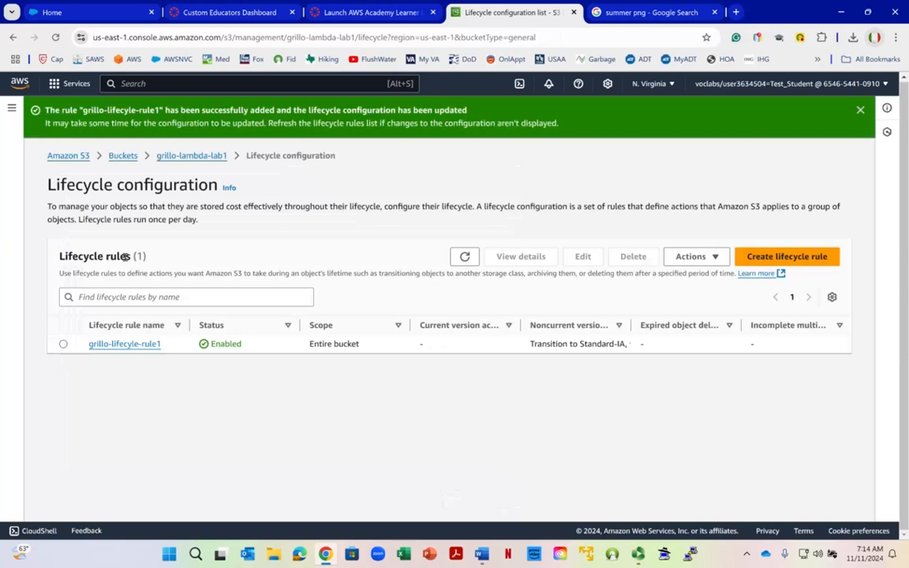
Reopen the grillo-lambda-lab1 bucket and switch to the AWS Lambda document in Word to highlight step 19 about Lambda monitoring and logging
left_click(122, 155)
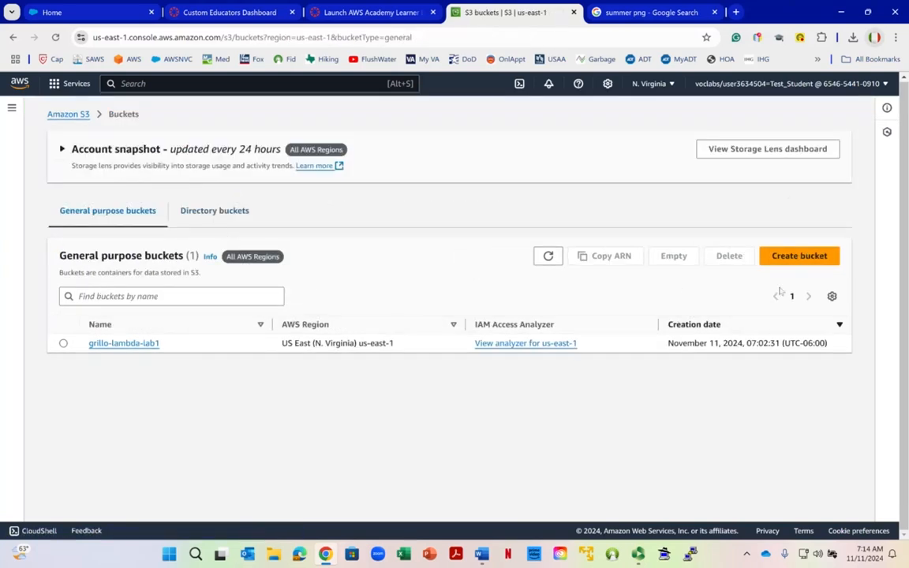
left_click(150, 343)
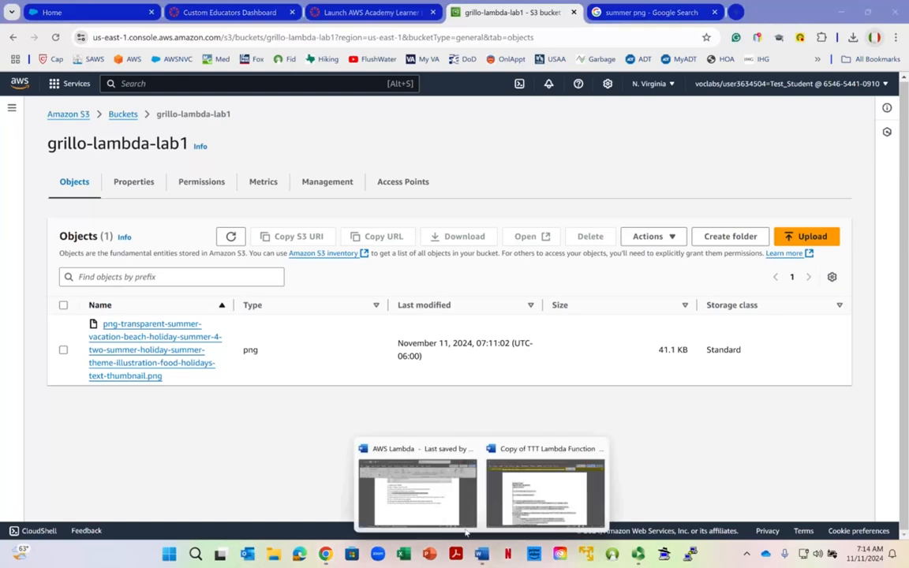
left_click(420, 483)
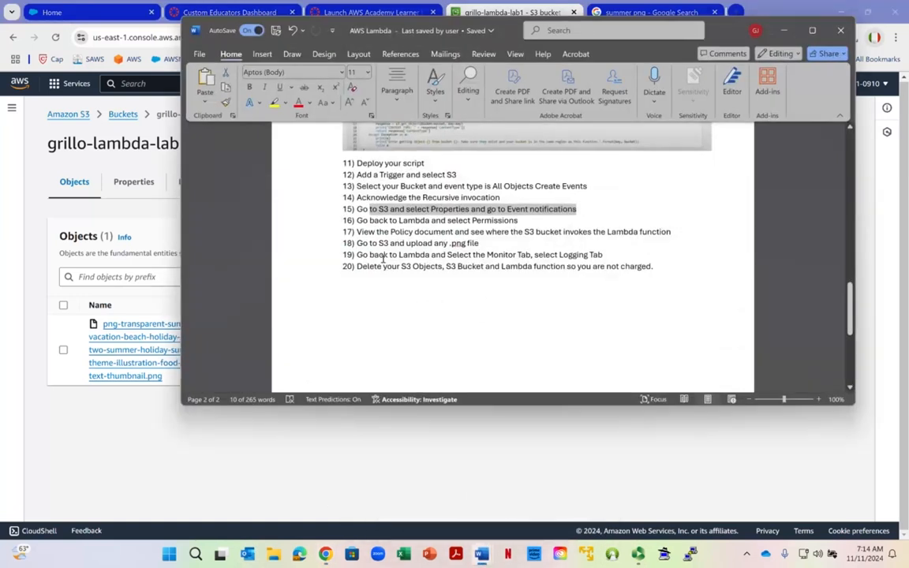
left_click_drag(369, 255, 606, 254)
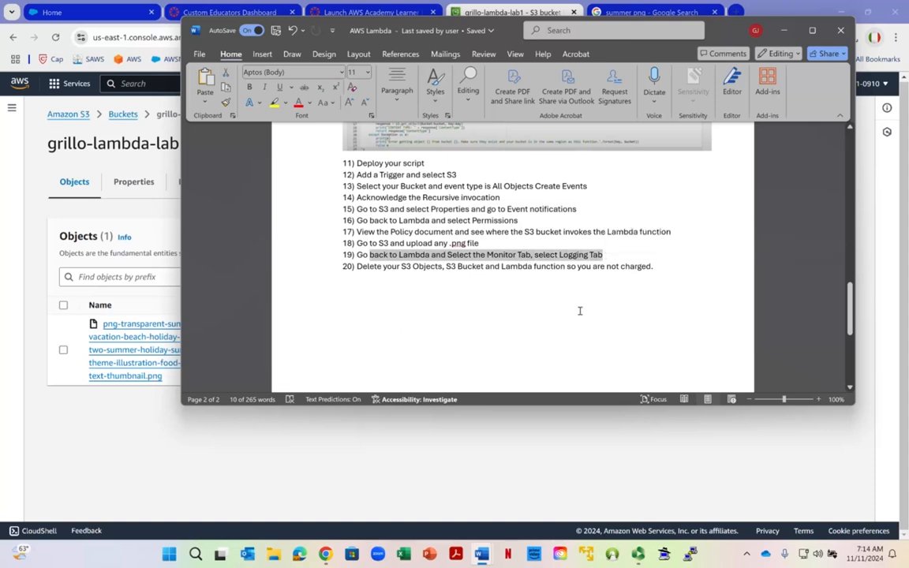
Return to Chrome, find the Lambda service, and open the monitoring page of grillo-lambda-function1
left_click(328, 473)
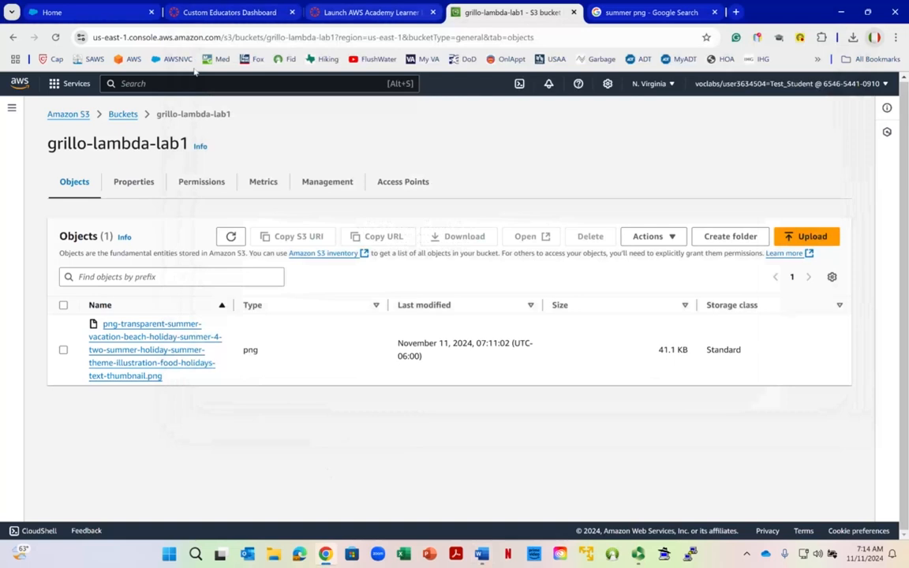
left_click(173, 83)
type("lambda")
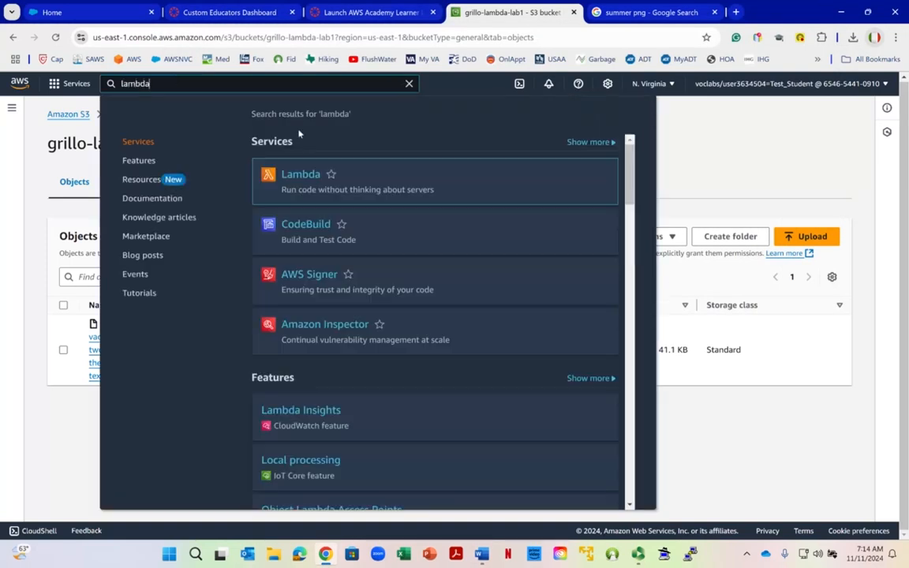
left_click(294, 180)
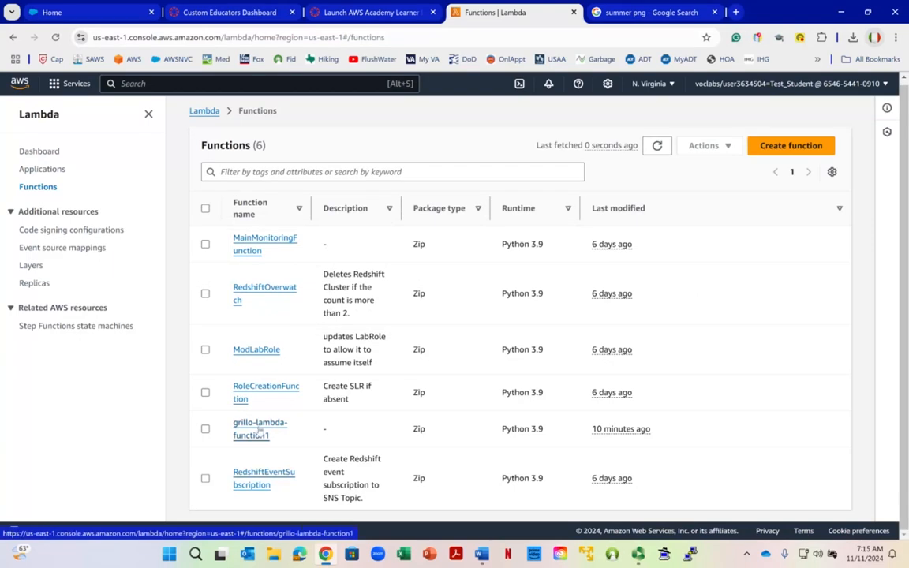
left_click(260, 430)
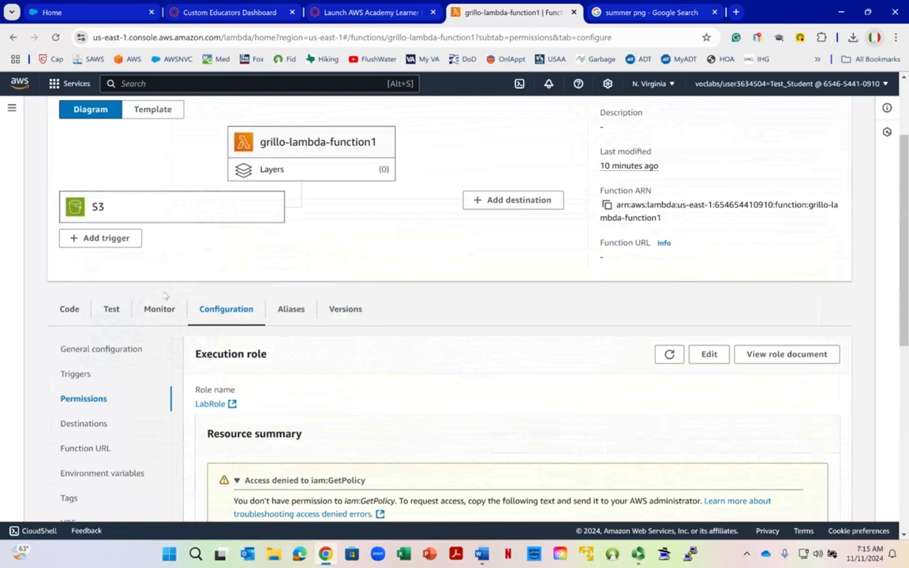
left_click(161, 313)
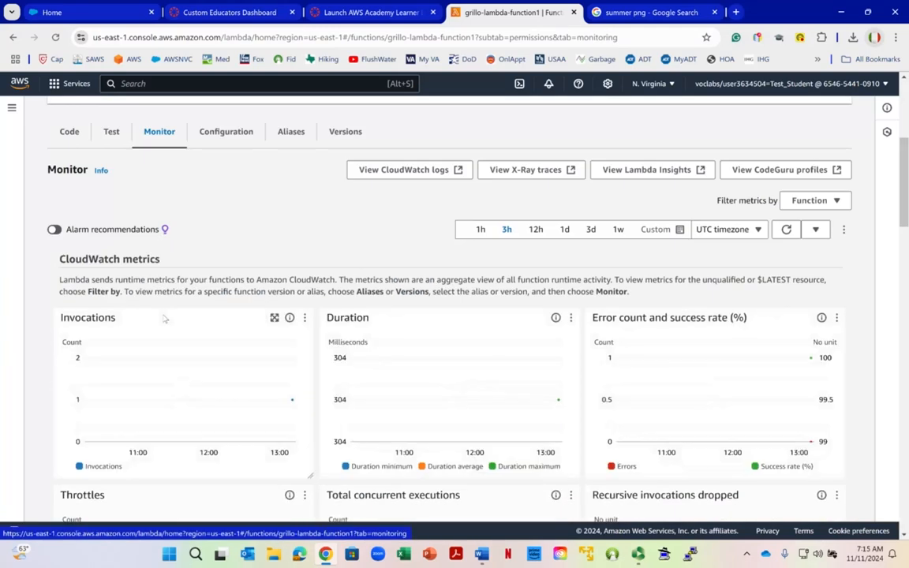
Inspect the data points in the Invocations, Duration, and Error count and success rate charts
scroll(164, 318, "down", 2)
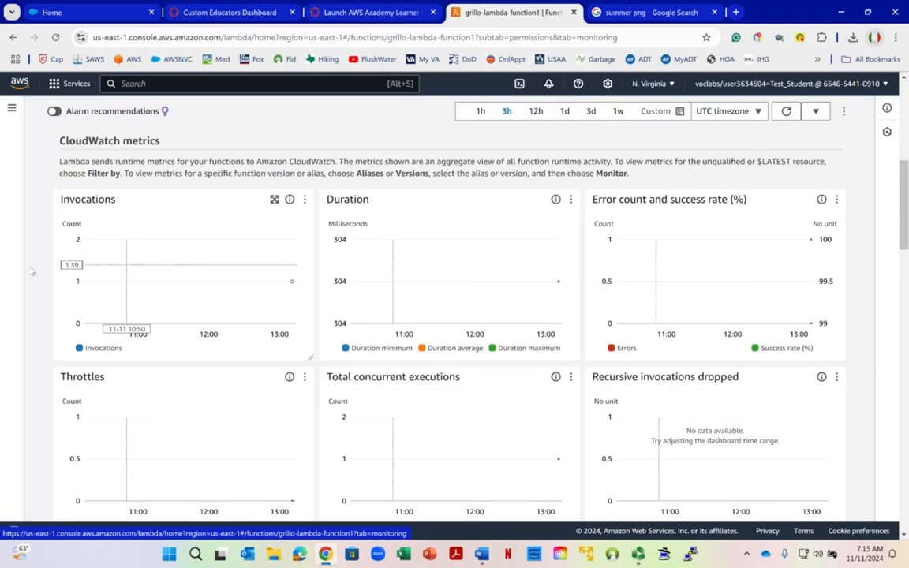
mouse_move(293, 281)
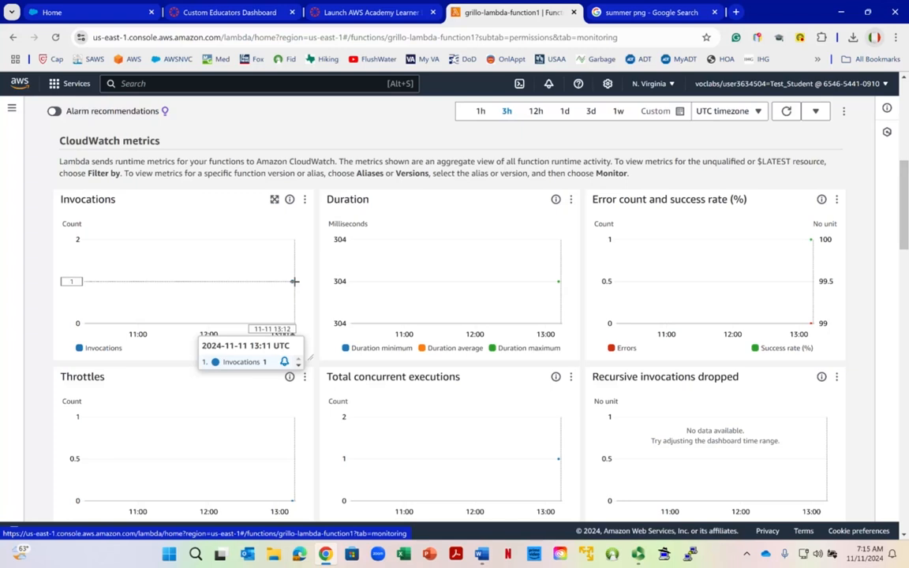
right_click(559, 282)
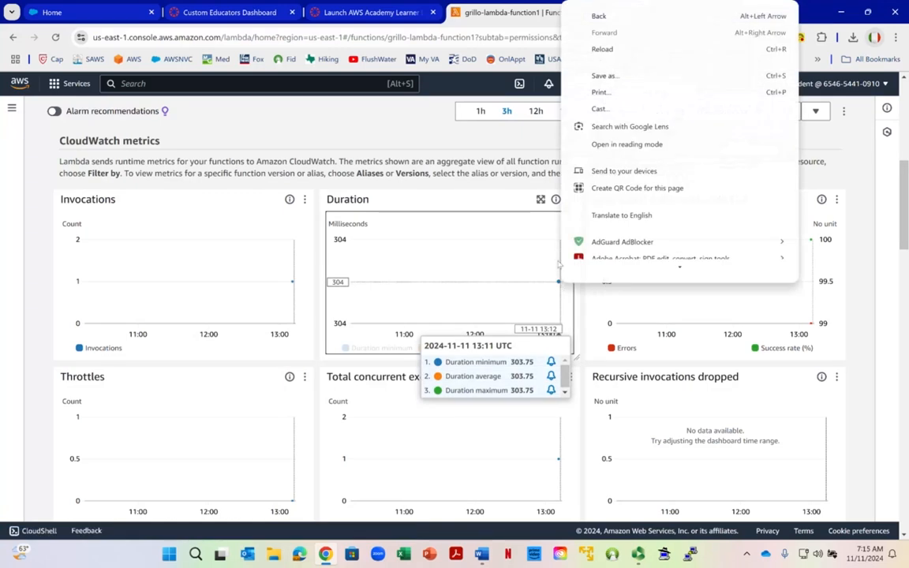
left_click(341, 128)
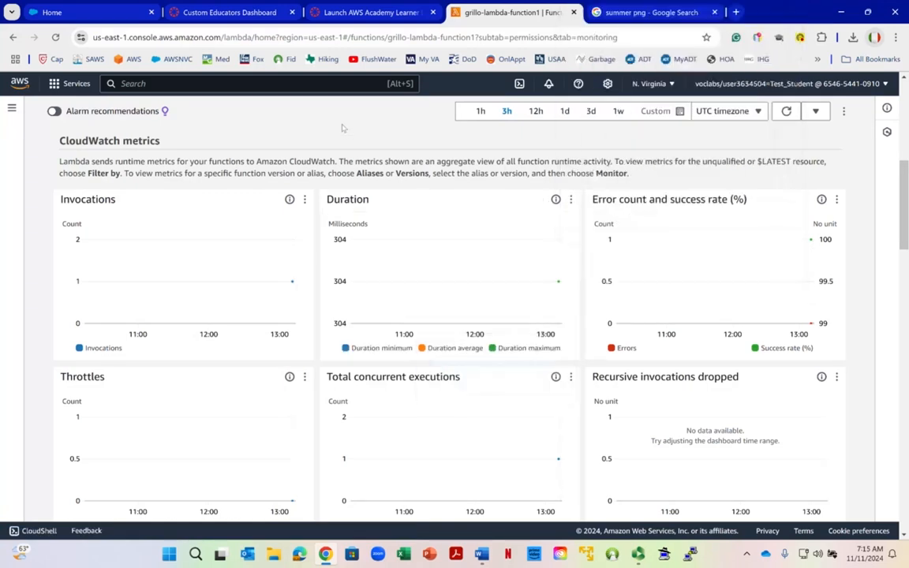
right_click(809, 239)
Review the remaining CloudWatch metrics, the CloudWatch Logs invocation tables and the X-Ray ServiceLens section of the function's monitoring page
scroll(296, 342, "down", 3)
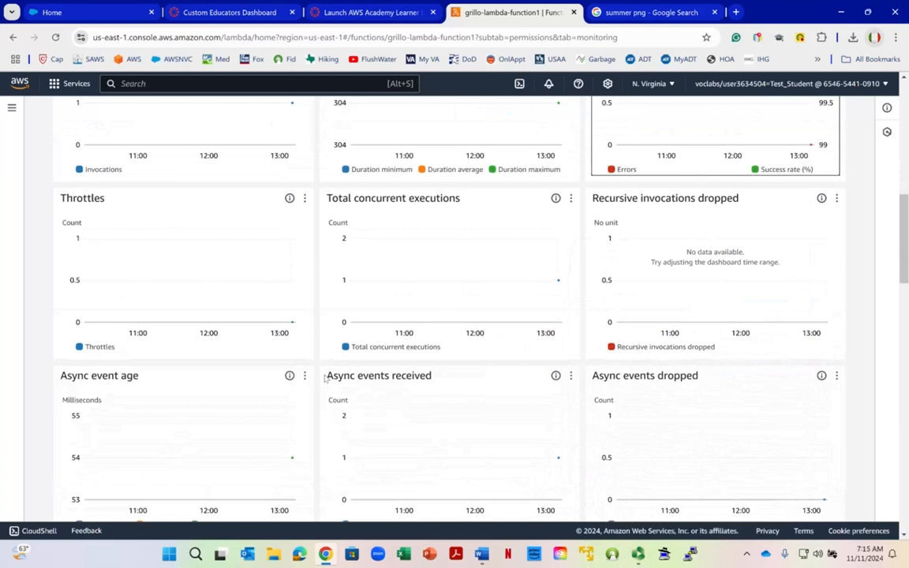
scroll(324, 378, "down", 4)
scroll(330, 380, "down", 3)
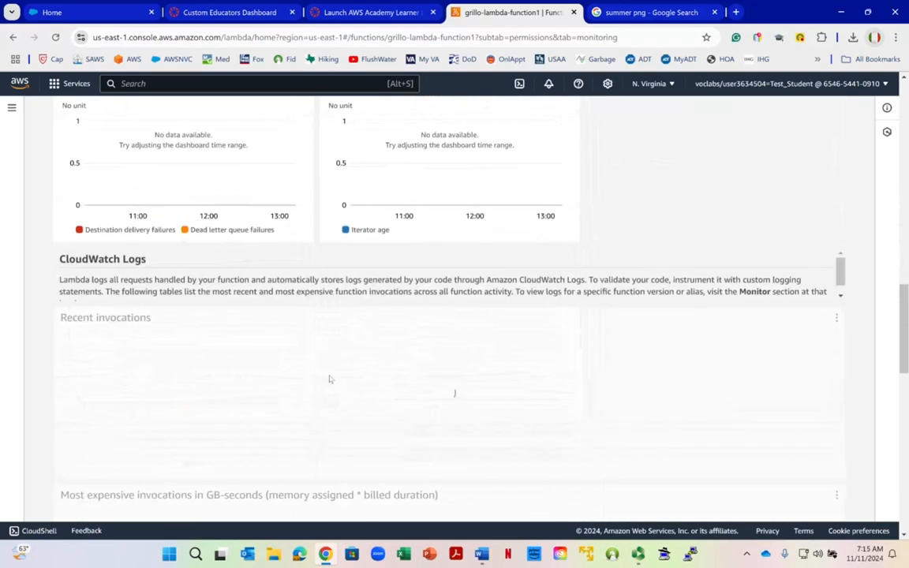
scroll(356, 365, "down", 2)
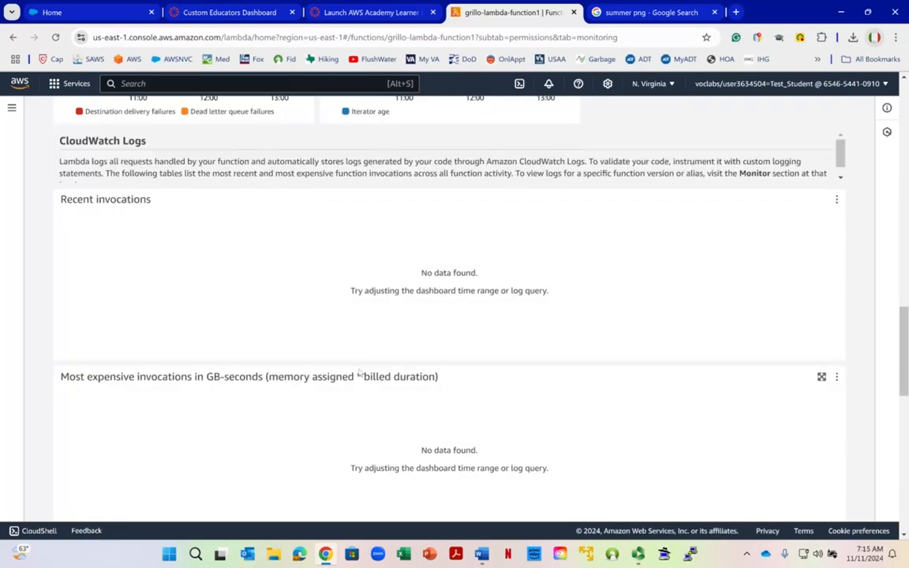
scroll(359, 374, "up", 14)
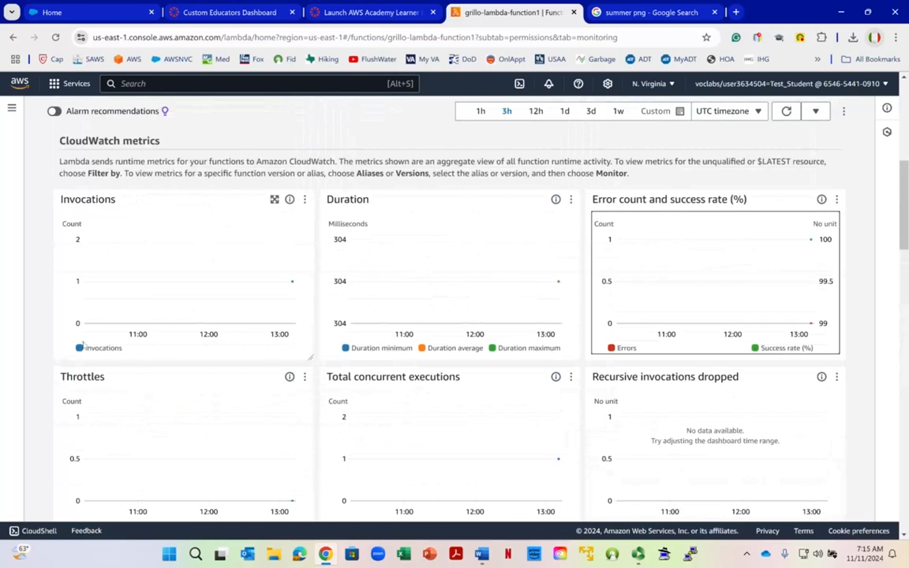
scroll(95, 350, "up", 2)
scroll(228, 328, "down", 5)
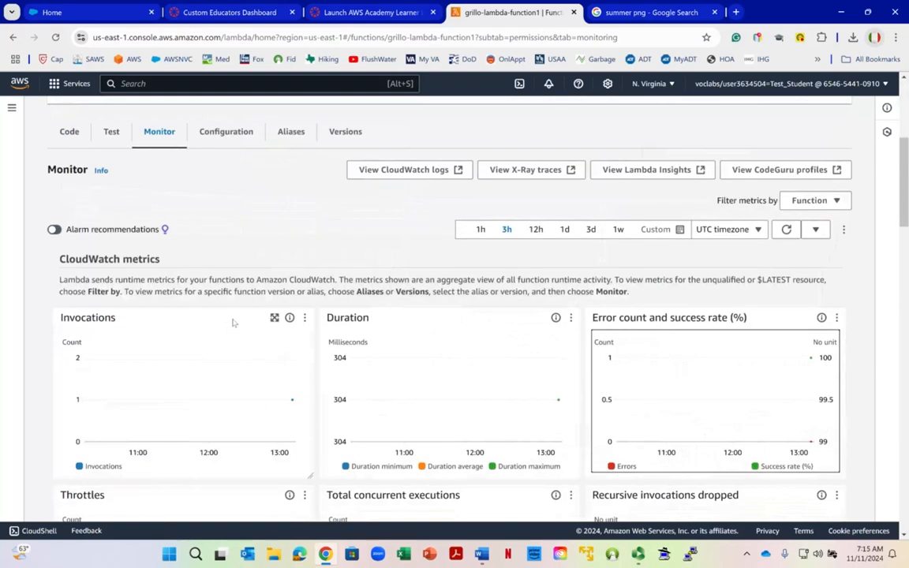
scroll(234, 325, "down", 14)
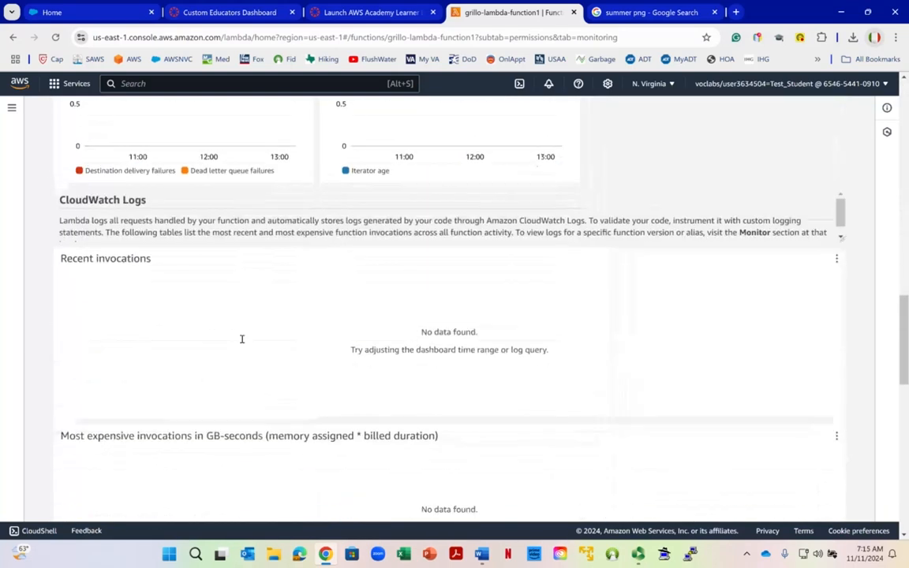
scroll(437, 365, "down", 4)
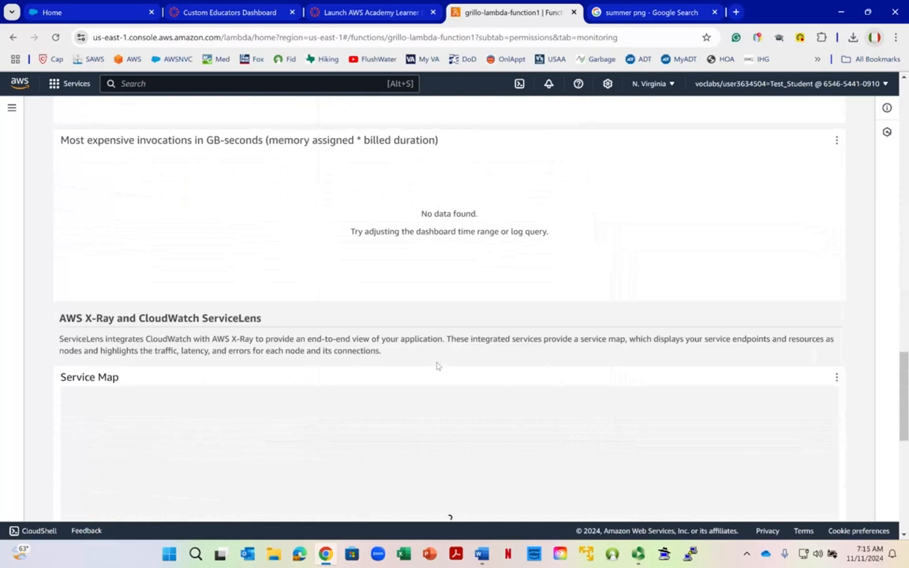
scroll(438, 366, "down", 3)
scroll(422, 381, "up", 12)
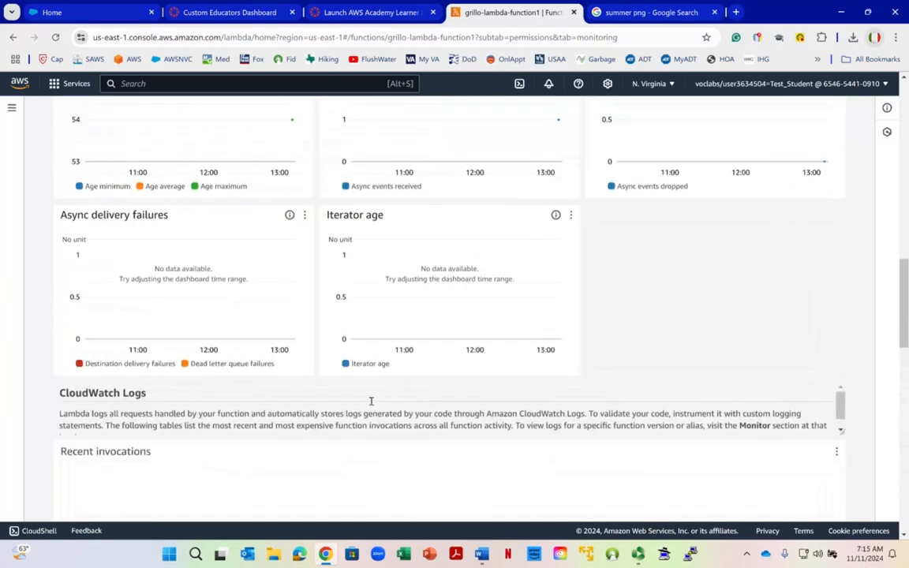
scroll(352, 418, "up", 15)
scroll(438, 359, "down", 2)
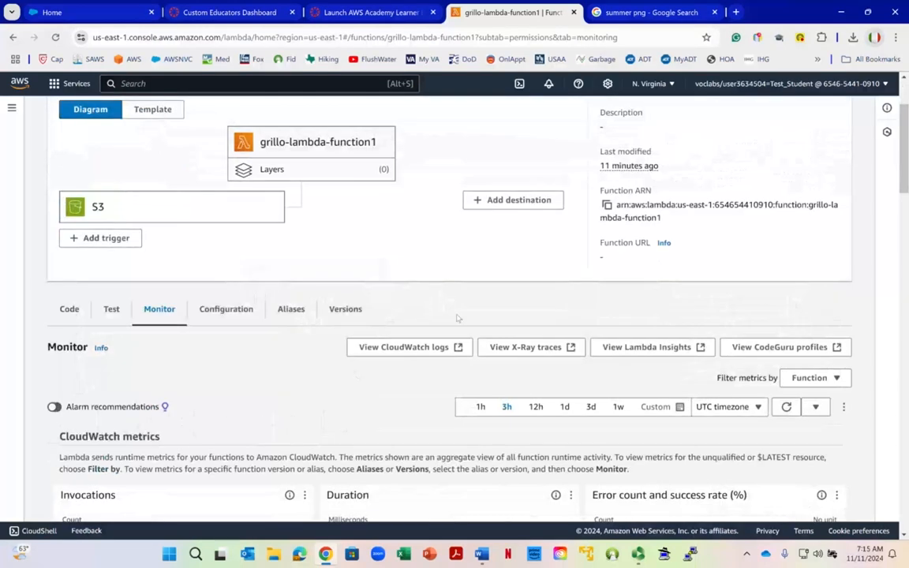
View the function's CloudWatch logs and open the 2024/11/11 log stream to examine its log events
left_click(411, 348)
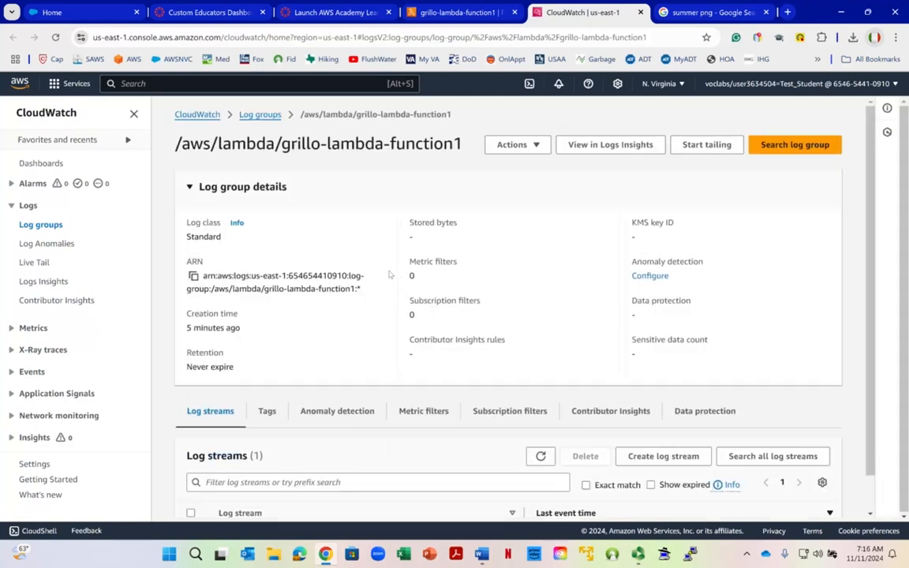
scroll(386, 287, "down", 1)
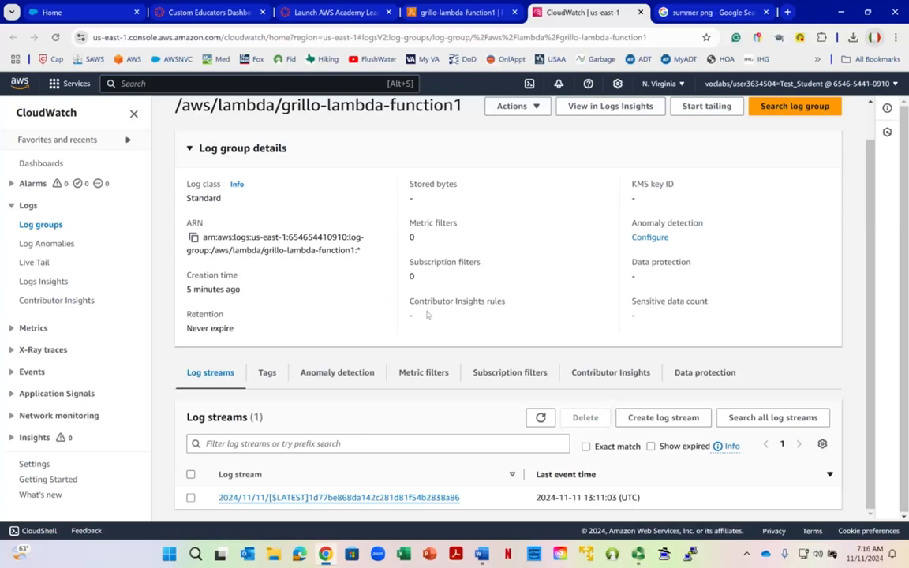
left_click(267, 498)
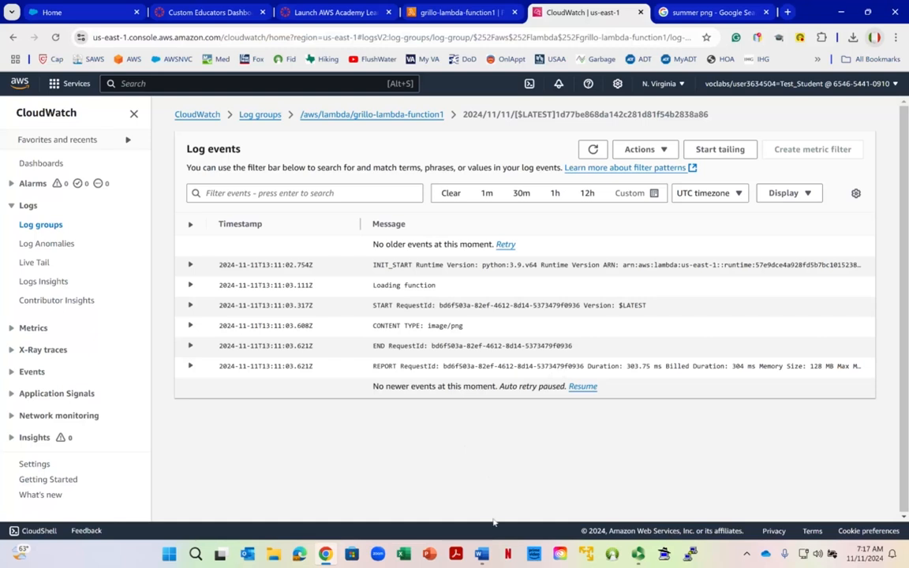
Switch to the AWS Lambda document in Word, highlight "S3 Objects" in step 20 about deleting resources, and minimize the document
left_click(482, 554)
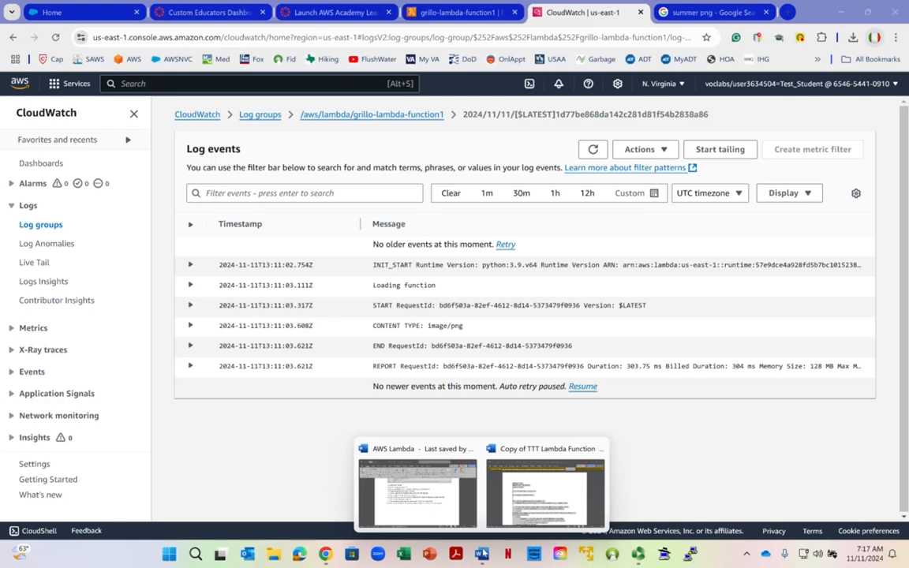
left_click(411, 482)
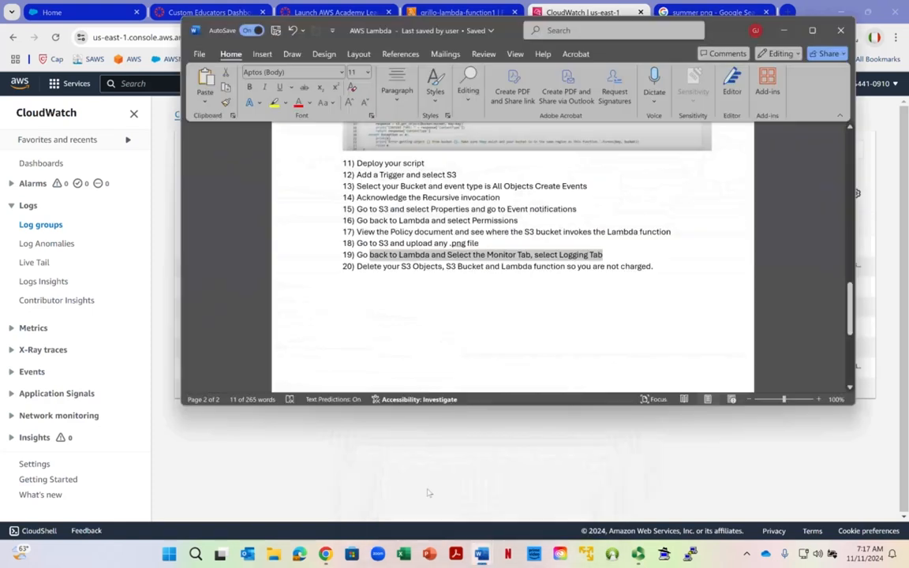
left_click_drag(402, 266, 443, 266)
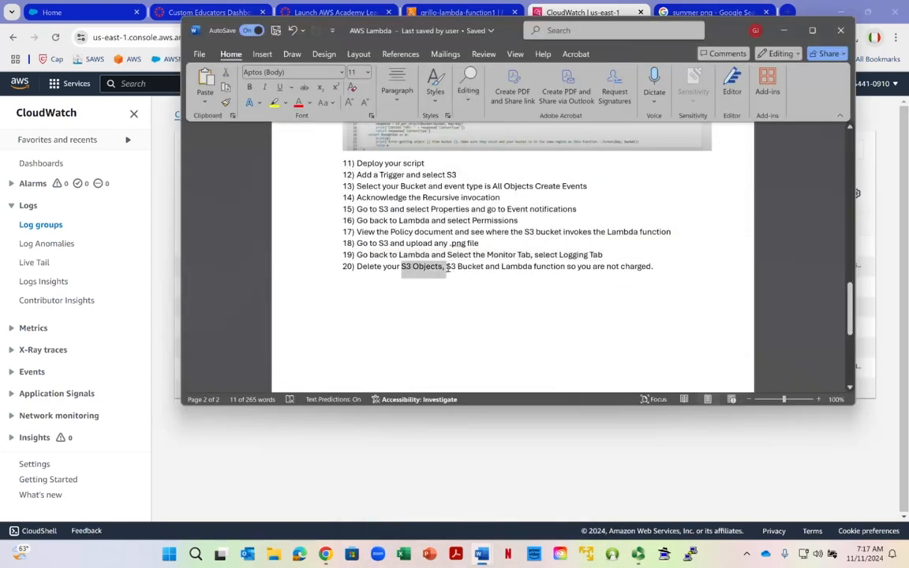
left_click(464, 265)
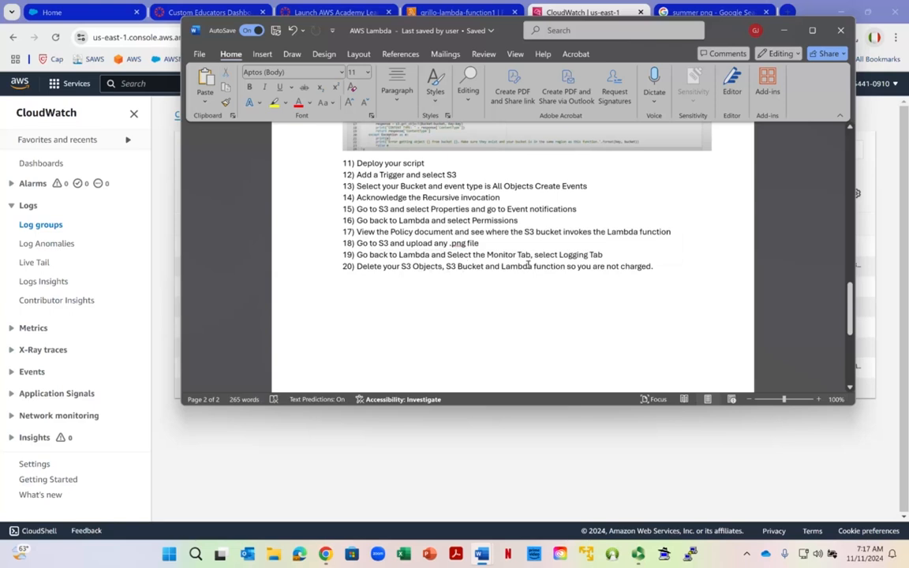
left_click(786, 32)
Find the S3 service in the AWS console and open the grillo-lambda-lab1 bucket
left_click(307, 89)
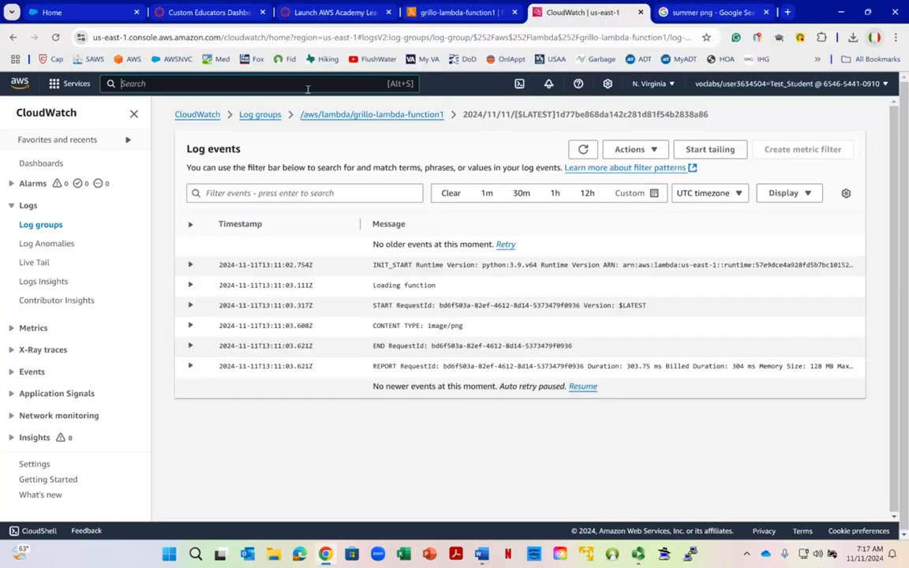
type("s3")
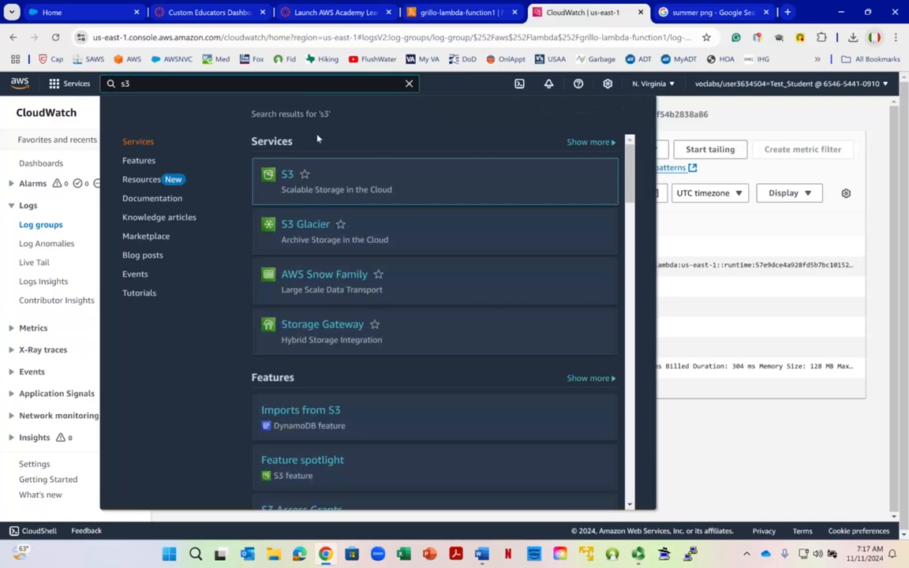
left_click(287, 175)
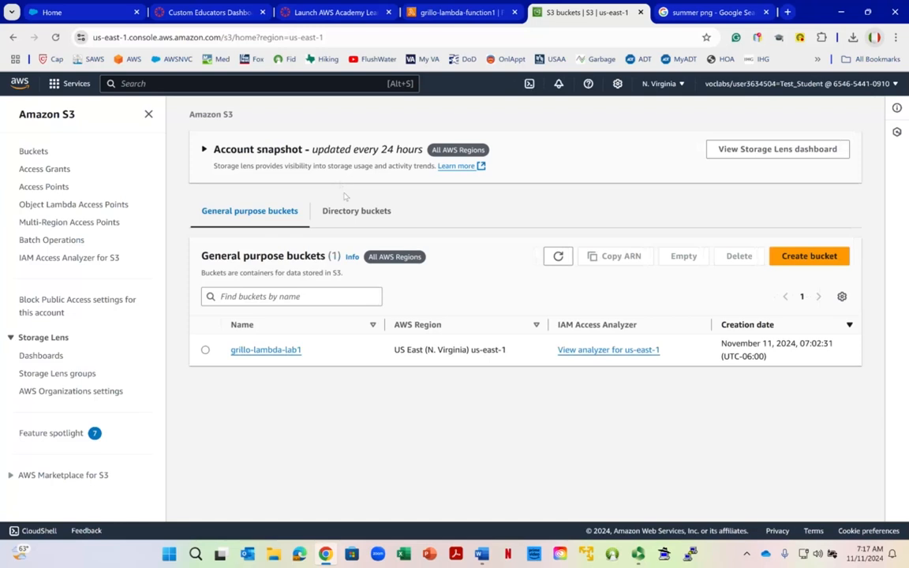
right_click(354, 186)
left_click(599, 130)
left_click(258, 350)
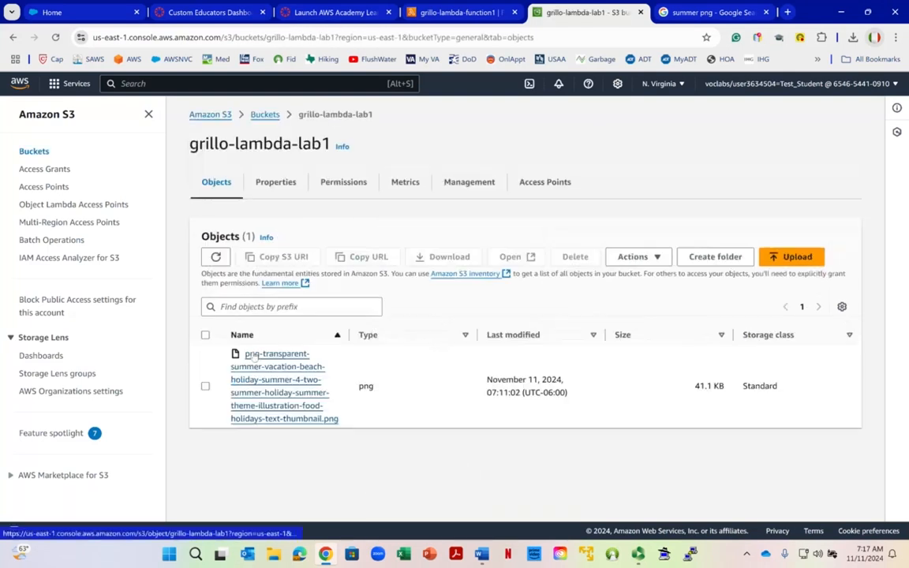
Delete the summer vacation PNG object from the grillo-lambda-lab1 bucket, entering "permanently delete" as the confirmation text
left_click(205, 386)
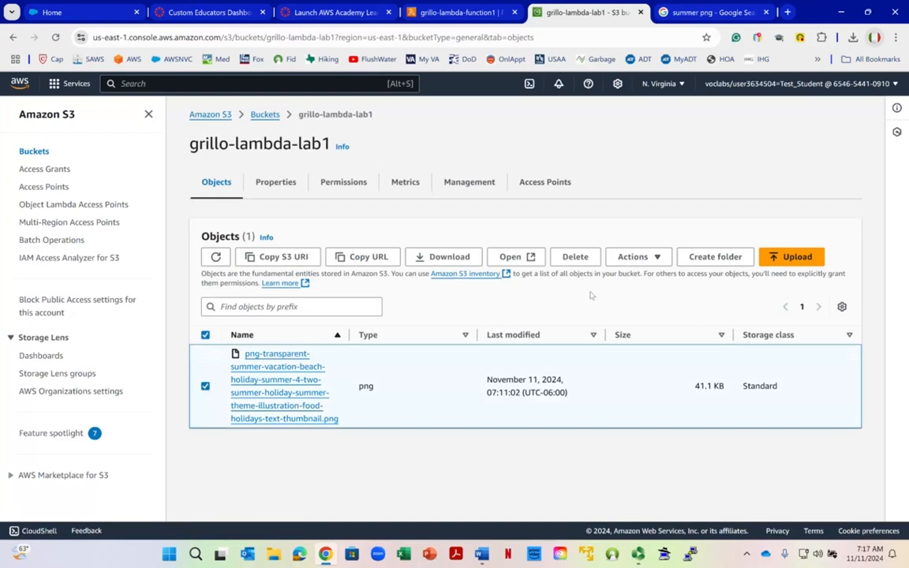
left_click(575, 257)
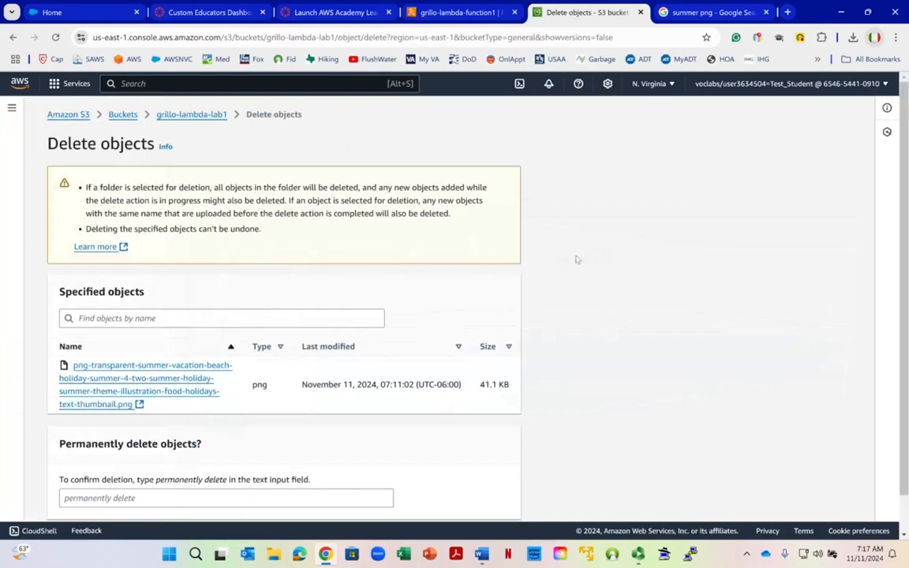
scroll(75, 308, "down", 2)
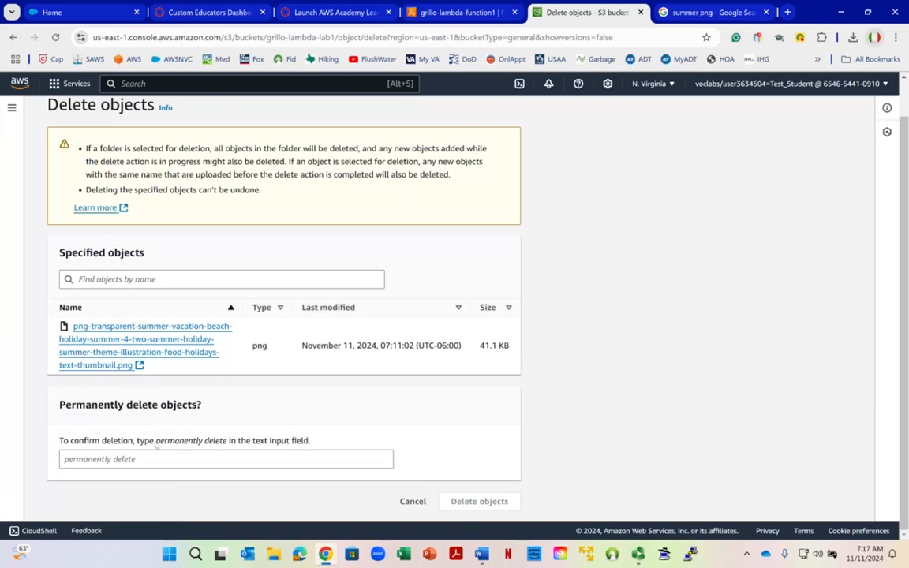
left_click_drag(157, 443, 226, 447)
left_click(226, 447)
right_click(226, 444)
left_click_drag(158, 446, 229, 444)
right_click(226, 443)
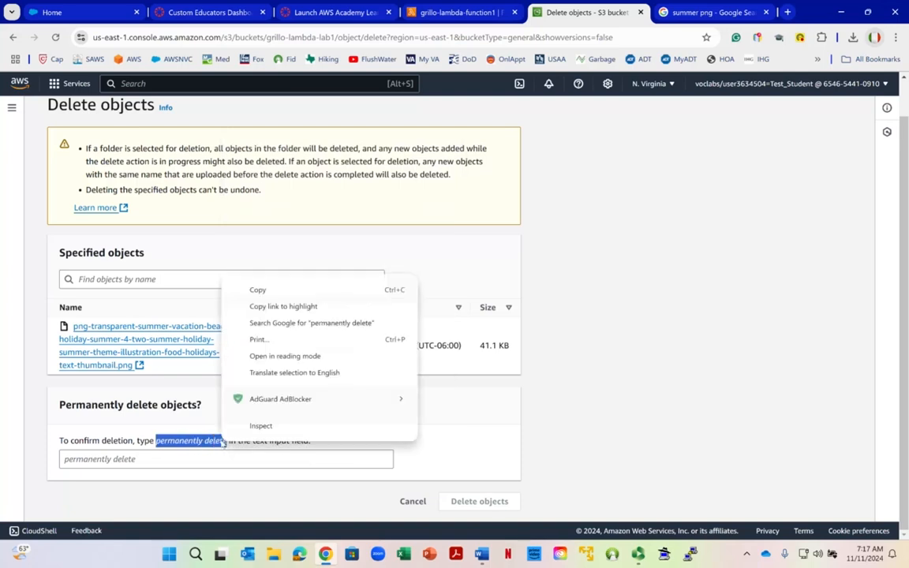
left_click(236, 262)
left_click(145, 458)
right_click(145, 458)
left_click(195, 303)
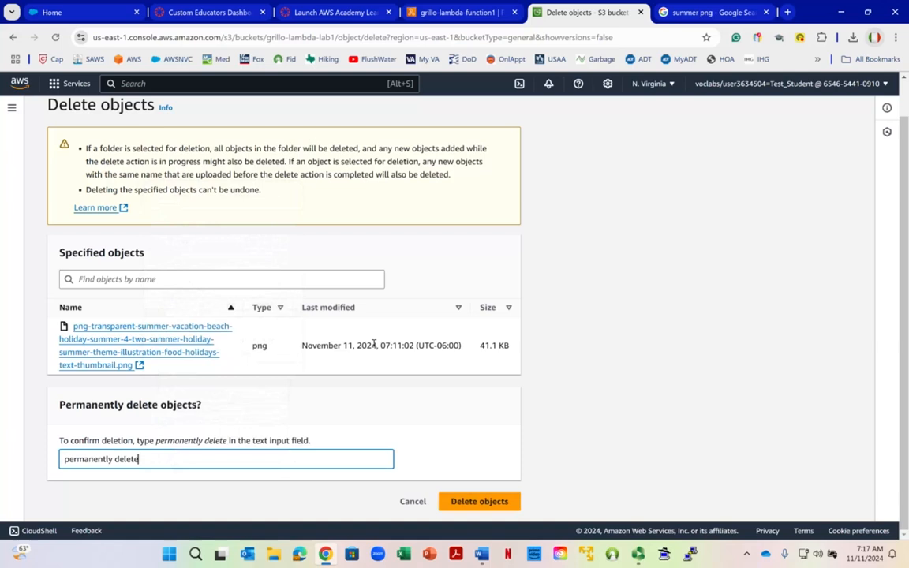
left_click(497, 503)
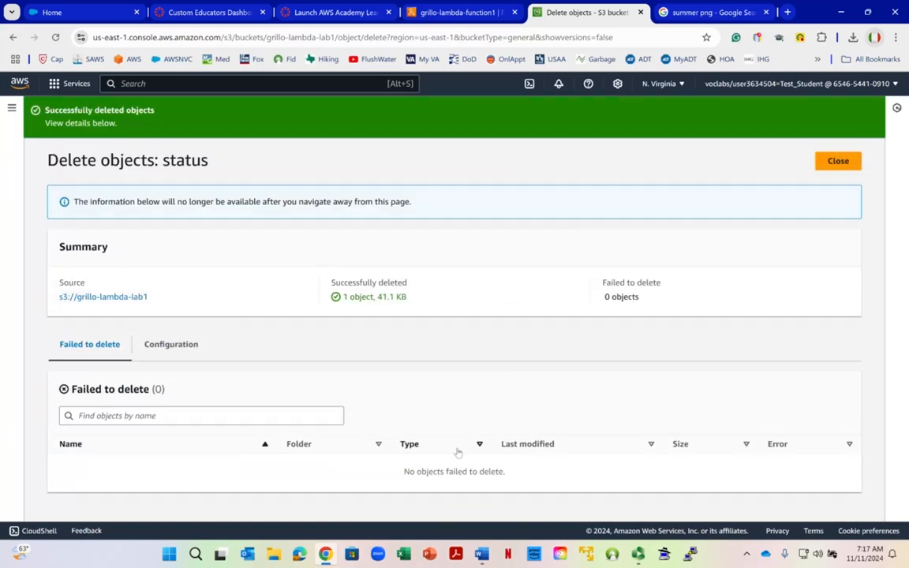
Return to the S3 buckets list and delete the grillo-lambda-lab1 bucket, entering "grillo-lambda-lab1" as the confirmation text
left_click(102, 297)
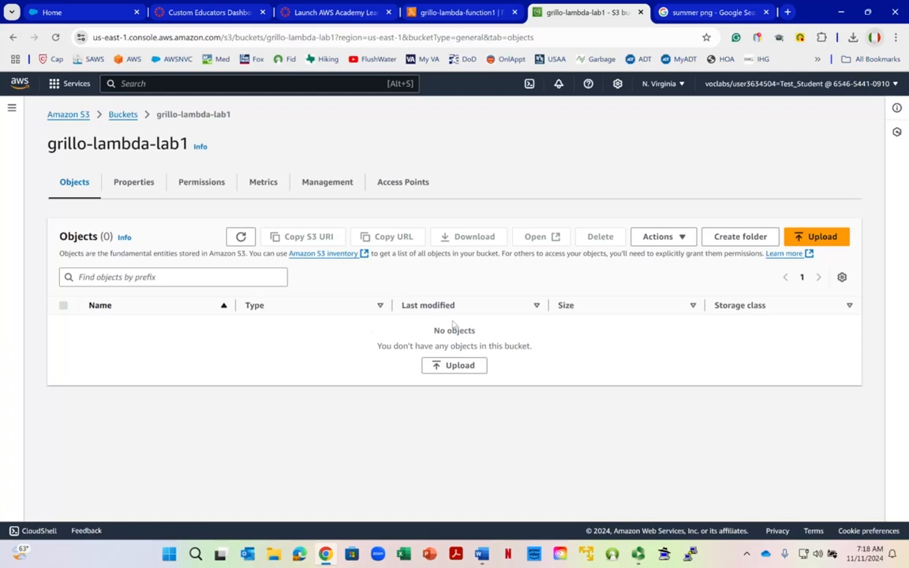
left_click(128, 117)
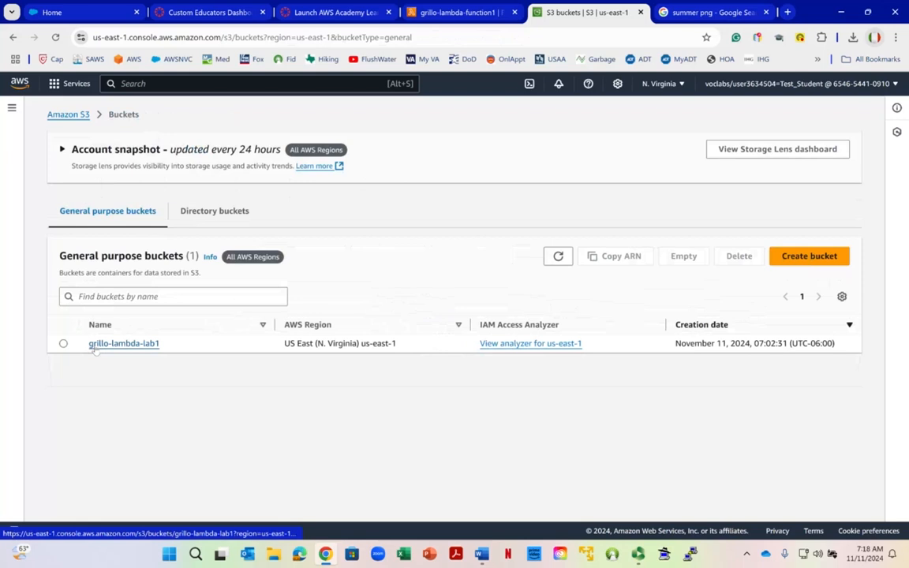
left_click(64, 344)
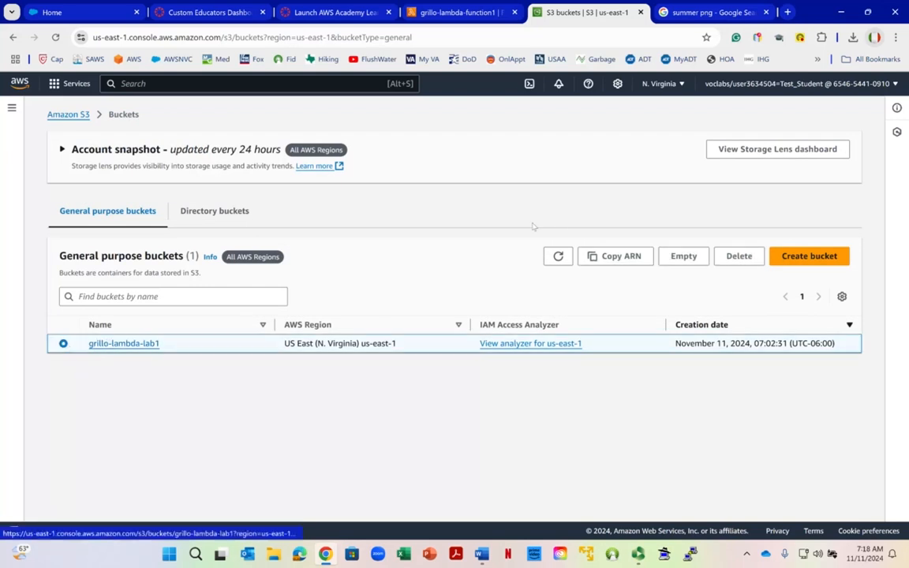
left_click(736, 257)
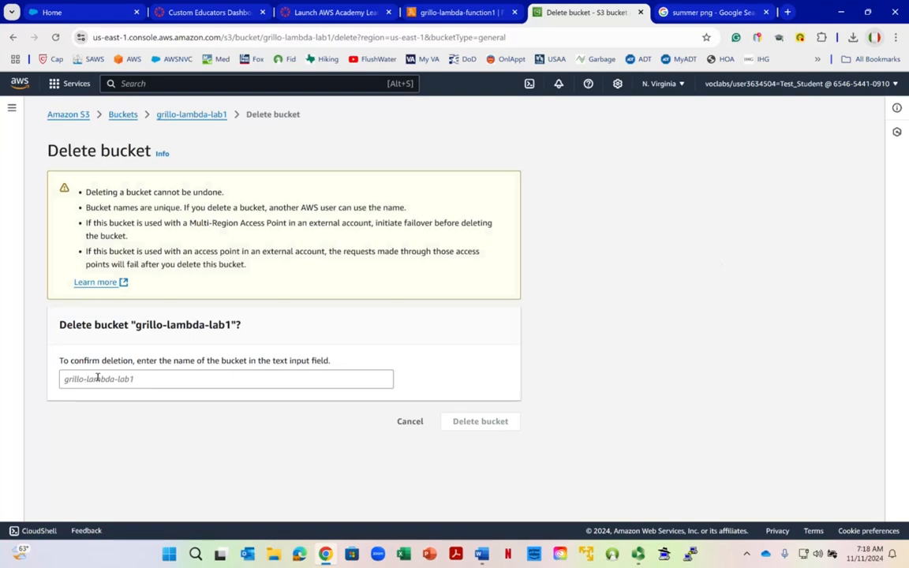
left_click_drag(136, 324, 224, 325)
right_click(224, 325)
left_click(240, 338)
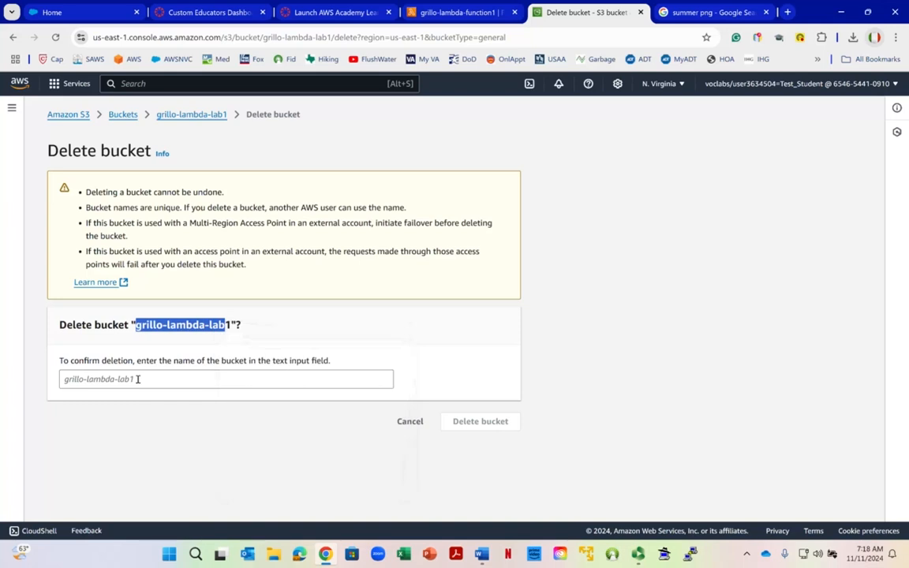
right_click(71, 380)
left_click(101, 234)
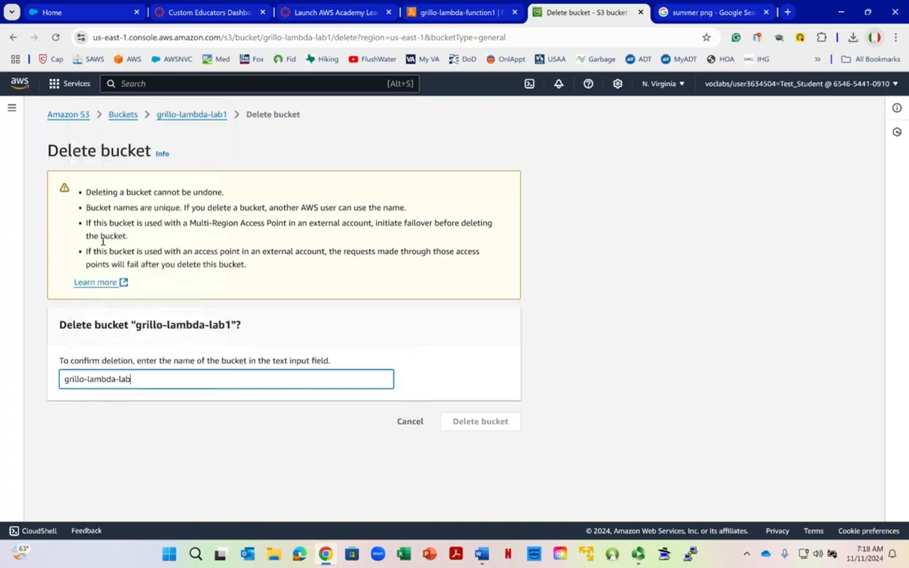
type("1")
left_click(481, 430)
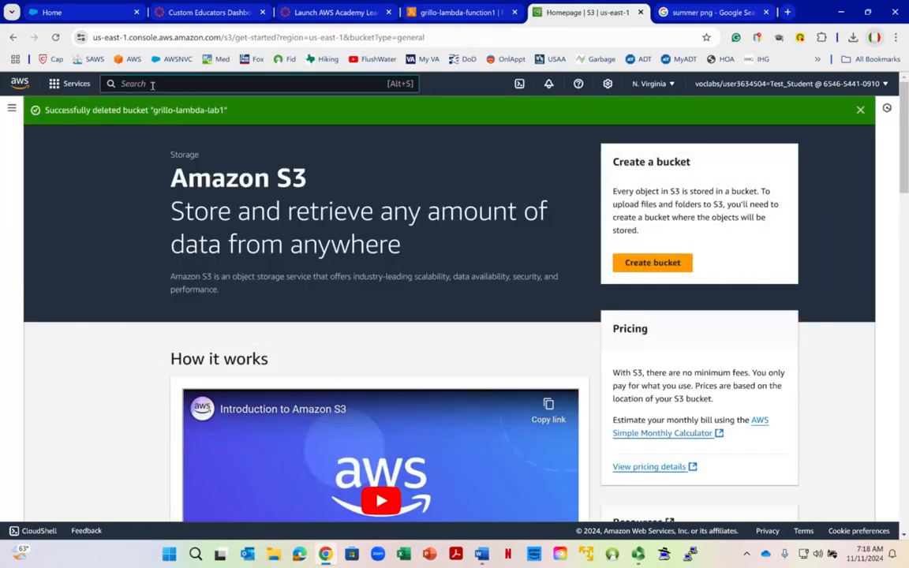
Find the Lambda service and delete the grillo-lambda-function1 function, entering "delete" as the confirmation text and closing the deletion dialog
type("lambda")
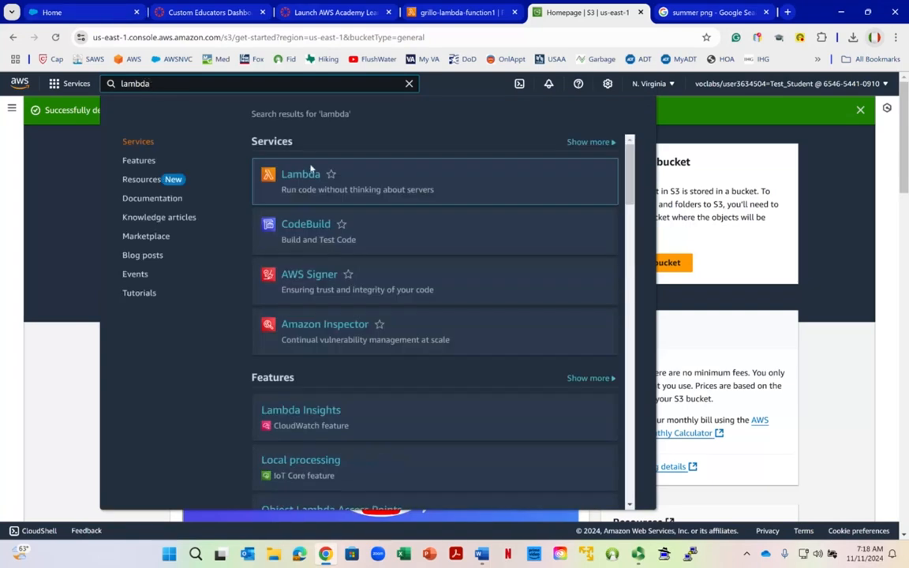
left_click(304, 182)
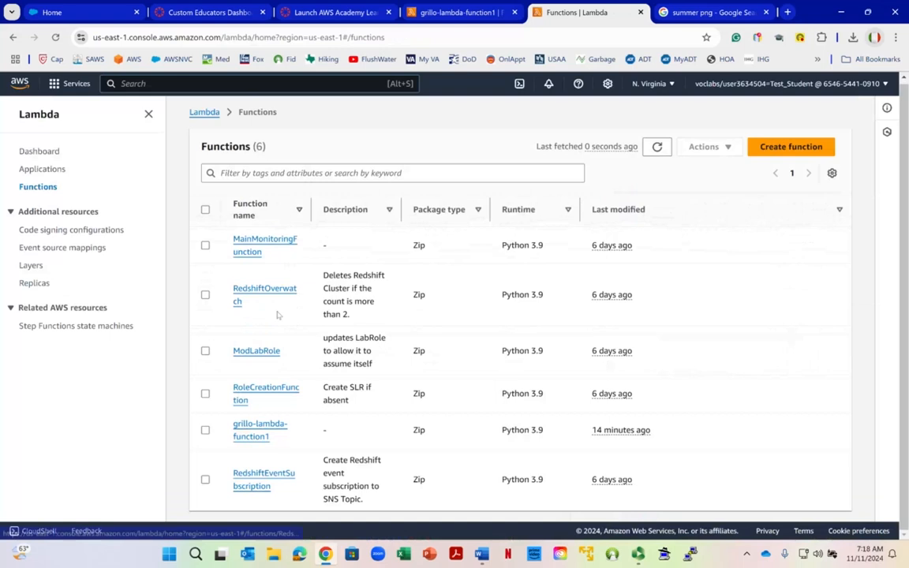
left_click(205, 430)
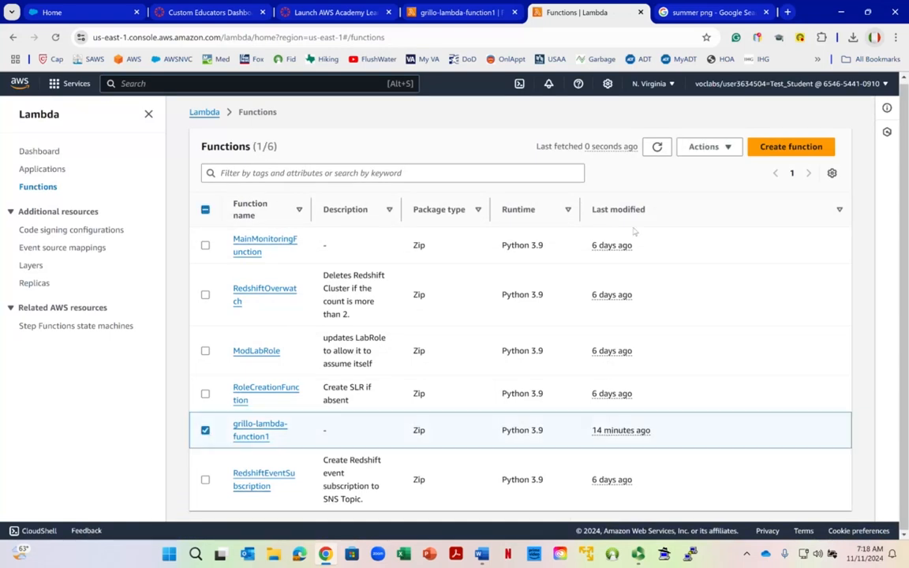
left_click(704, 146)
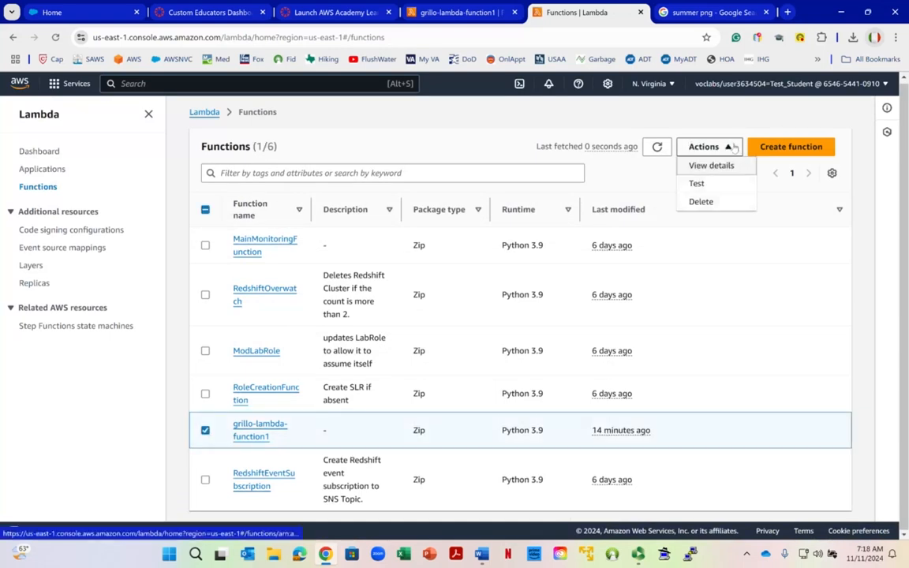
left_click(702, 199)
left_click(276, 374)
type("dele")
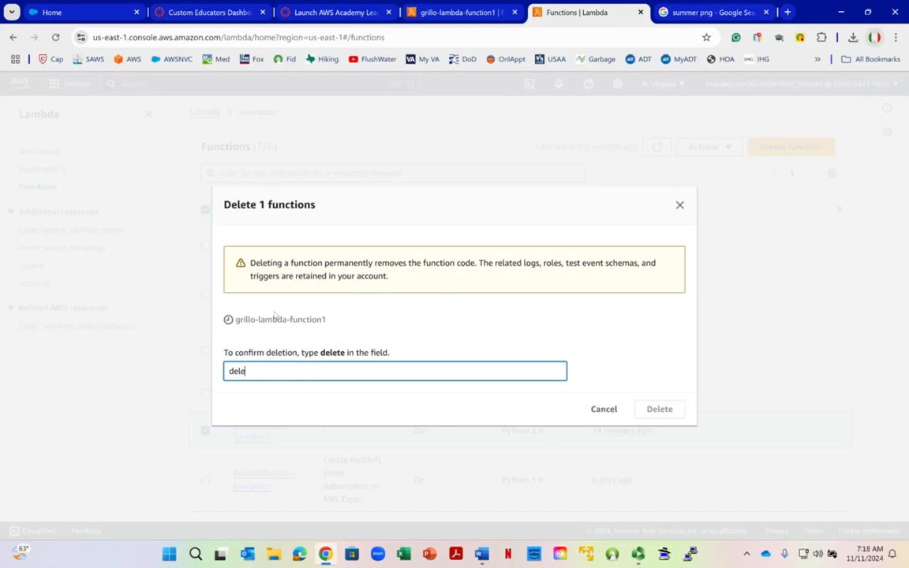
type("te")
left_click(660, 408)
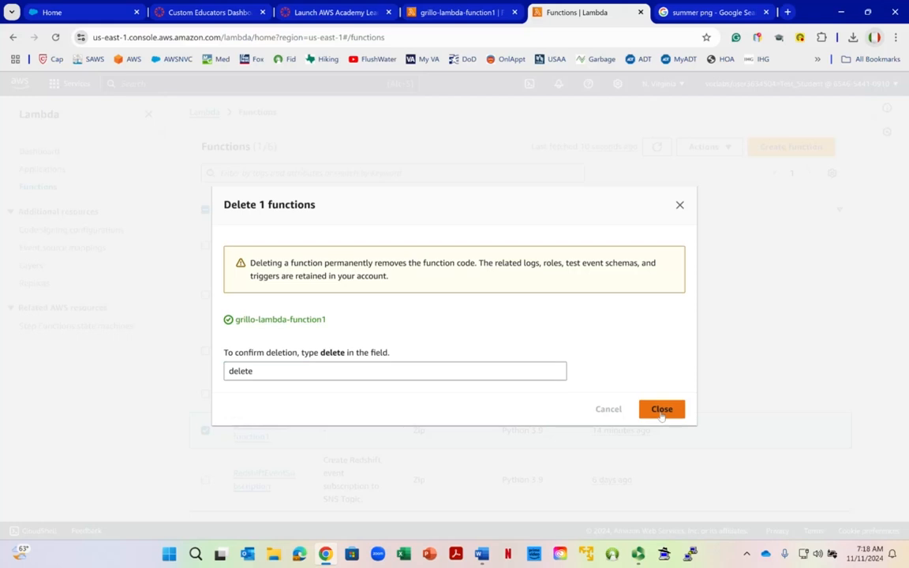
left_click(661, 410)
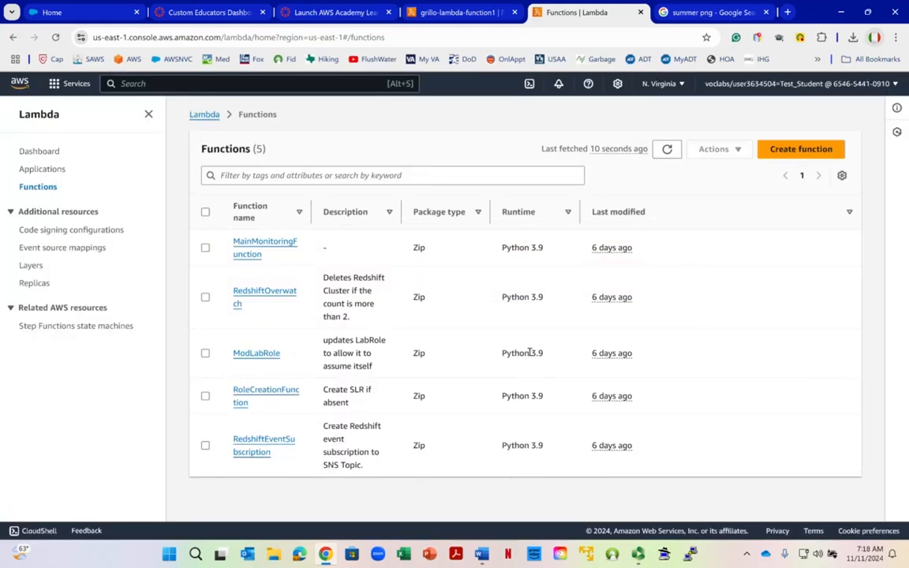
left_click(636, 555)
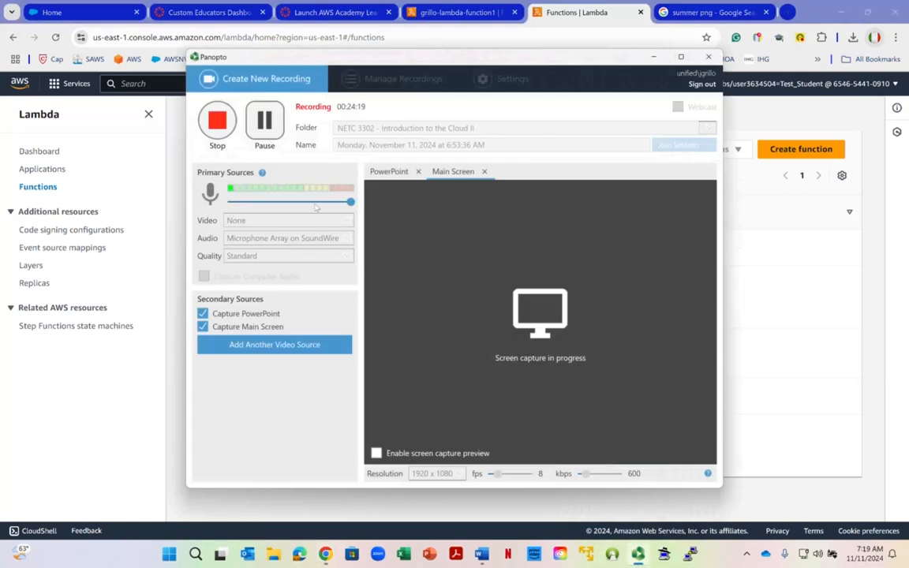